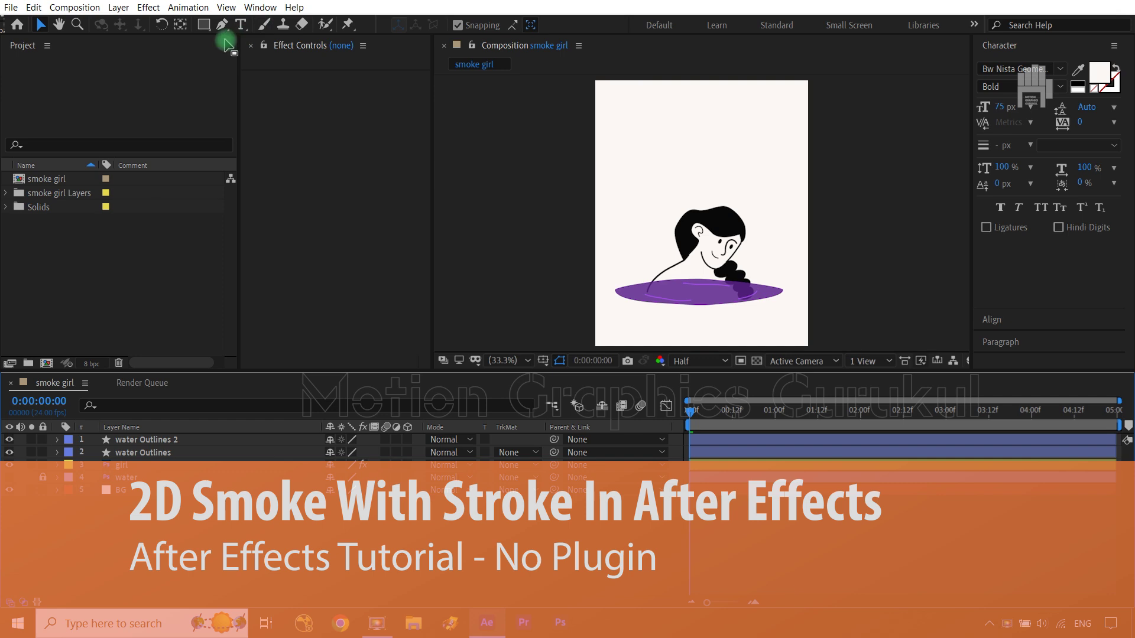
- With the Pen tool, draw a curved stroke from the puddle up past the girl's head
left_click(224, 26)
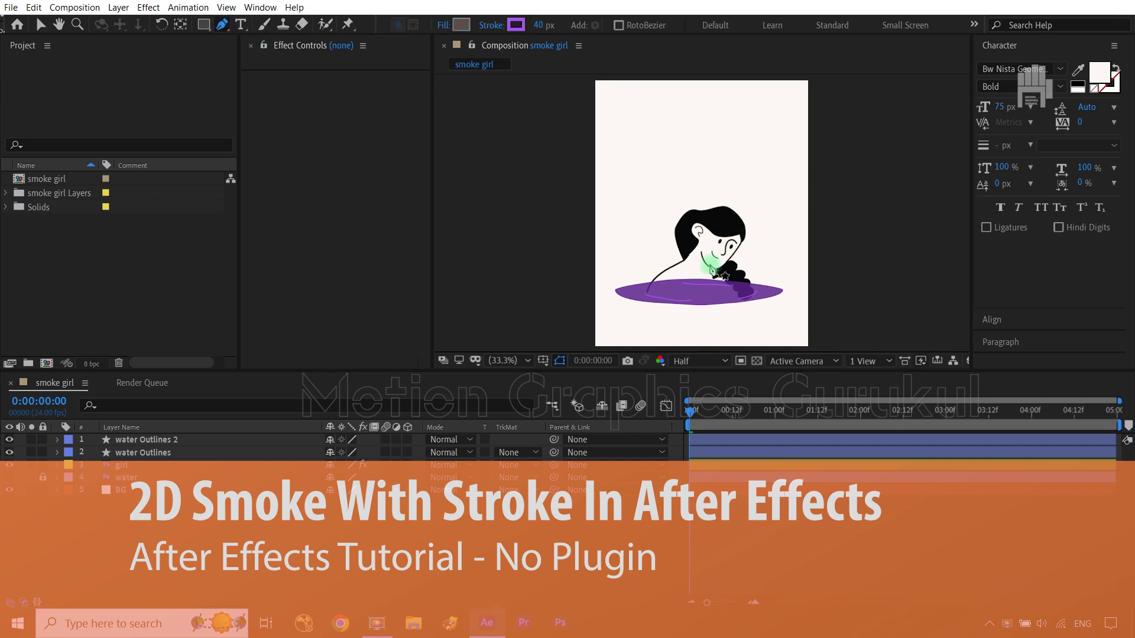
left_click(690, 296)
left_click(699, 216)
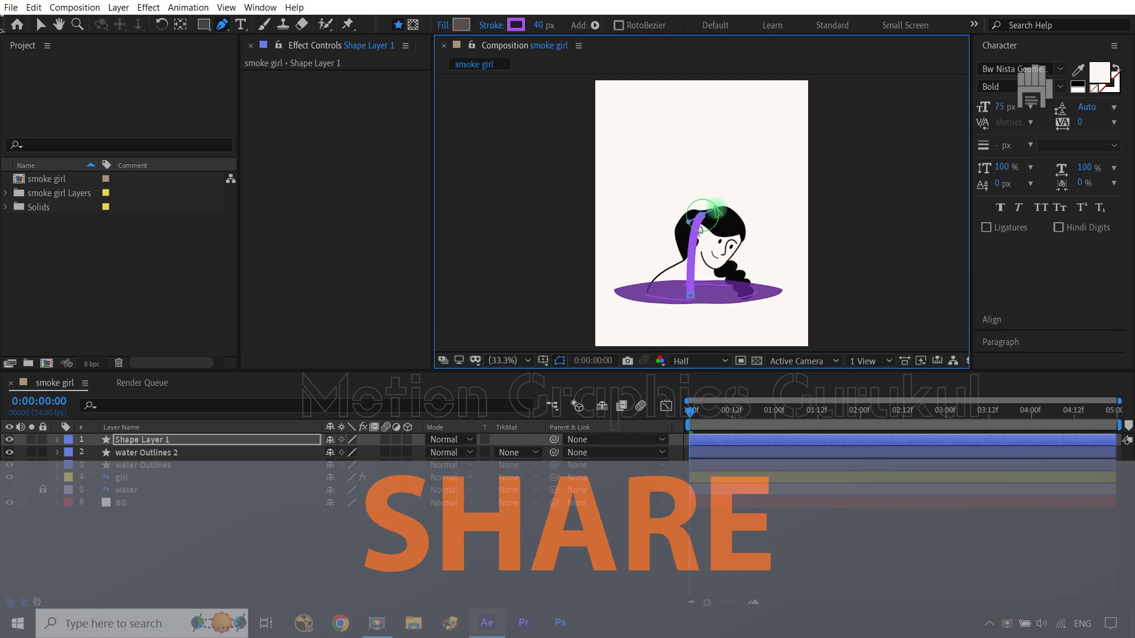
mouse_move(700, 216)
left_mouse_down()
mouse_move(746, 159)
mouse_move(695, 120)
mouse_move(757, 85)
left_mouse_up()
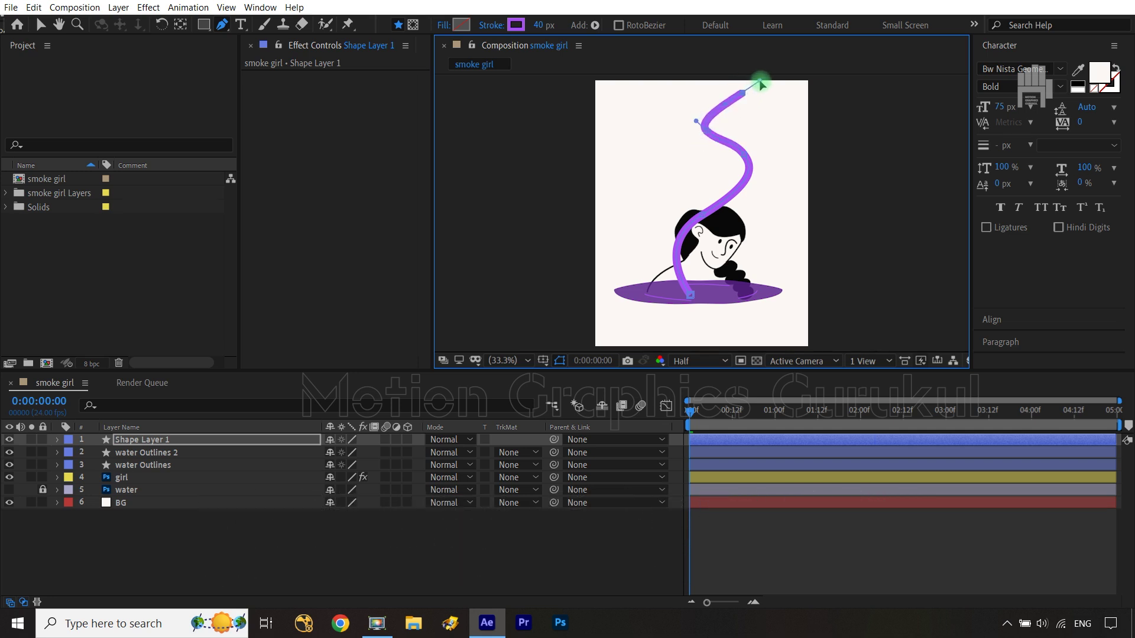
- Extend the stroke above the top edge of the frame, then recentre the composition view
key("space")
scroll(787, 106, "up", 2)
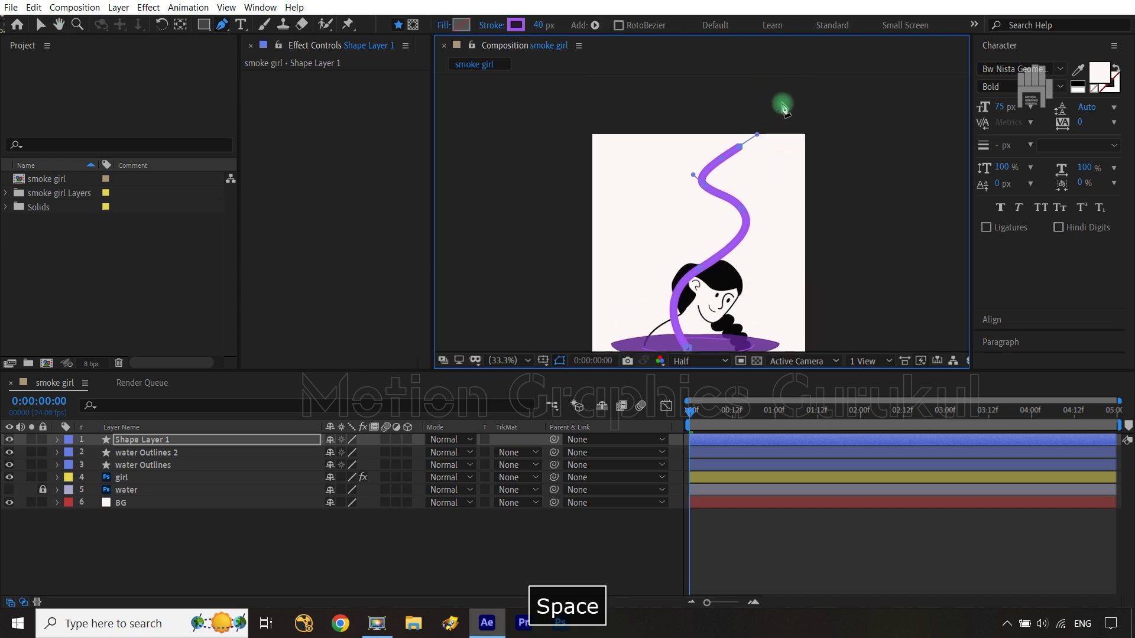
left_click_drag(782, 104, 781, 87)
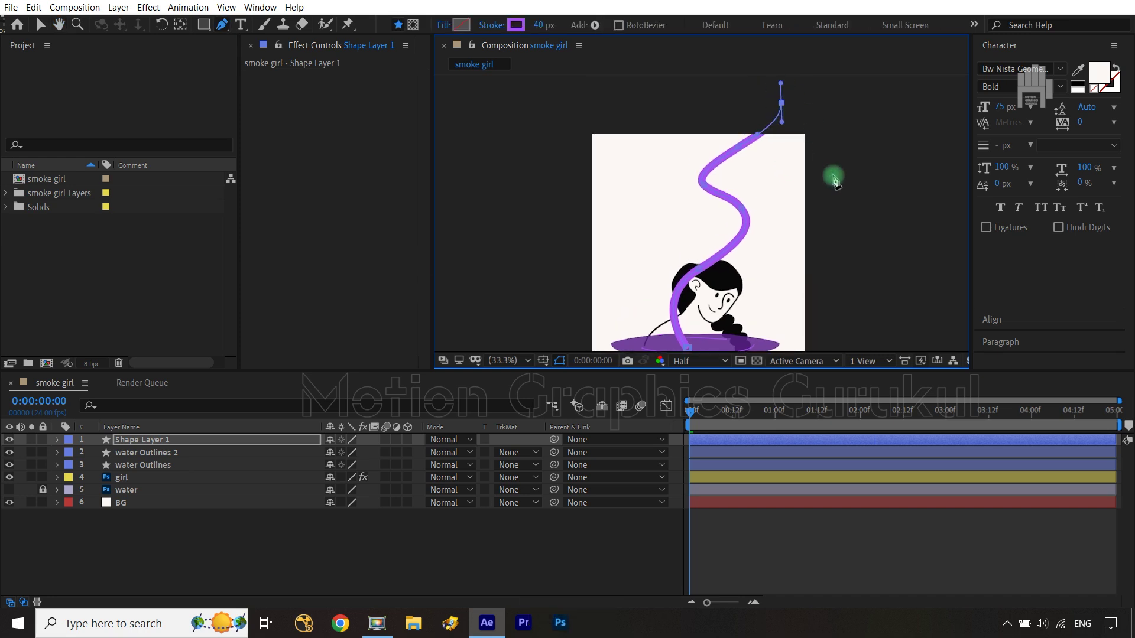
key("space")
left_click_drag(857, 235, 858, 171)
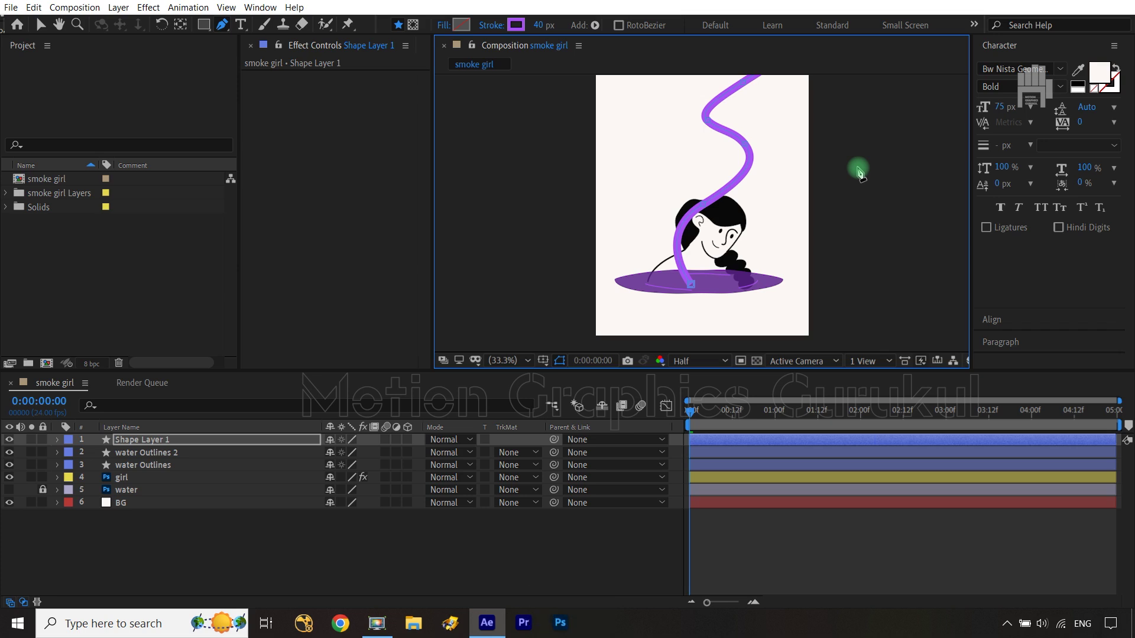
- Set the path's stroke width to 60 px
left_click(551, 28)
type("40")
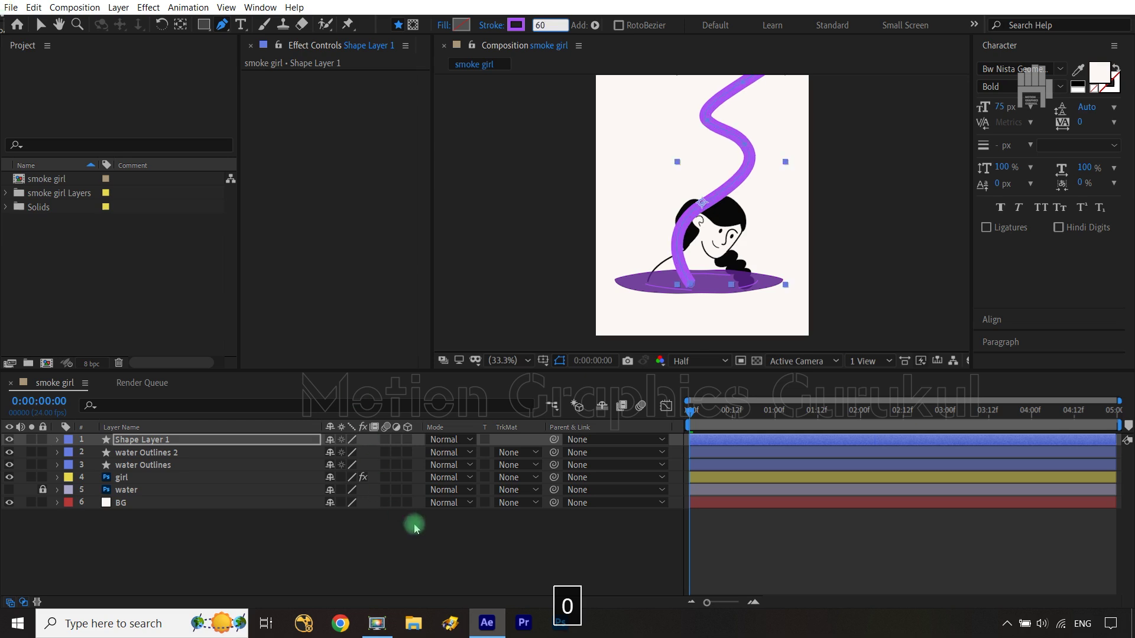
left_click(477, 548)
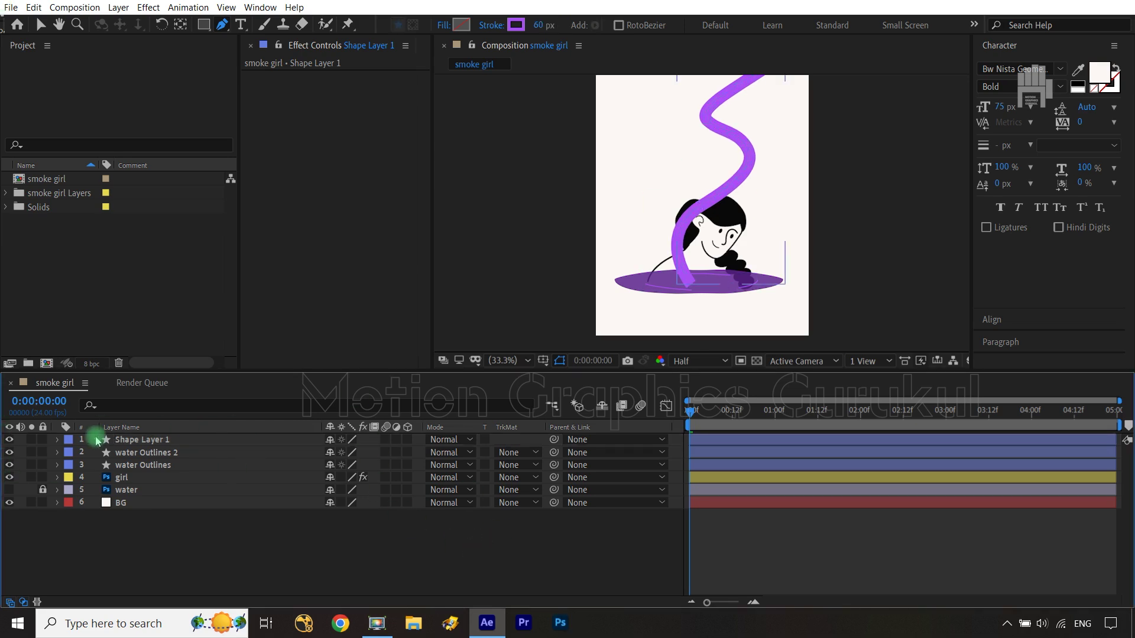
- Rename Shape Layer 1 to 'smoke'
left_click(160, 440)
key("Return")
type("s")
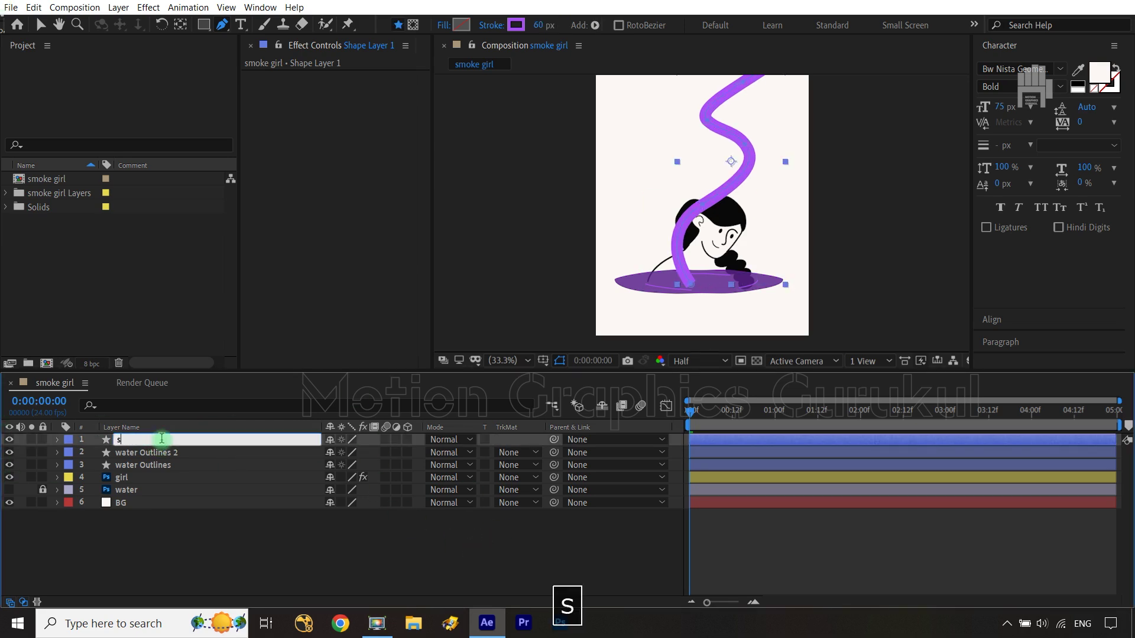
type("moke")
key("Return")
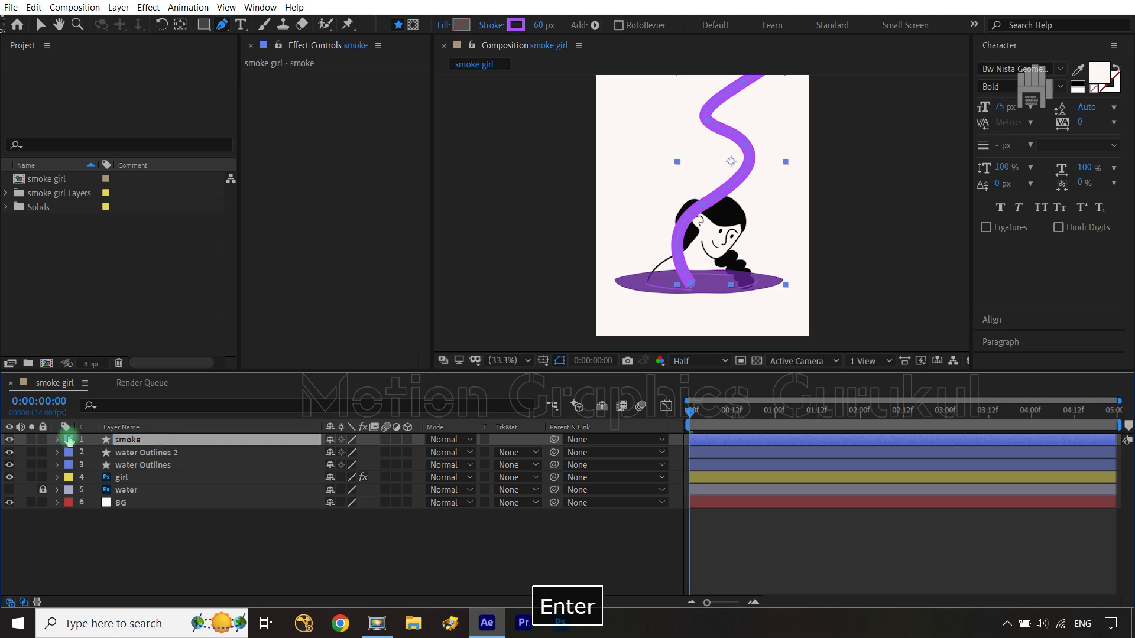
- Enable Taper on the smoke layer's Stroke 1 with a Start Length of 30%
left_click(58, 440)
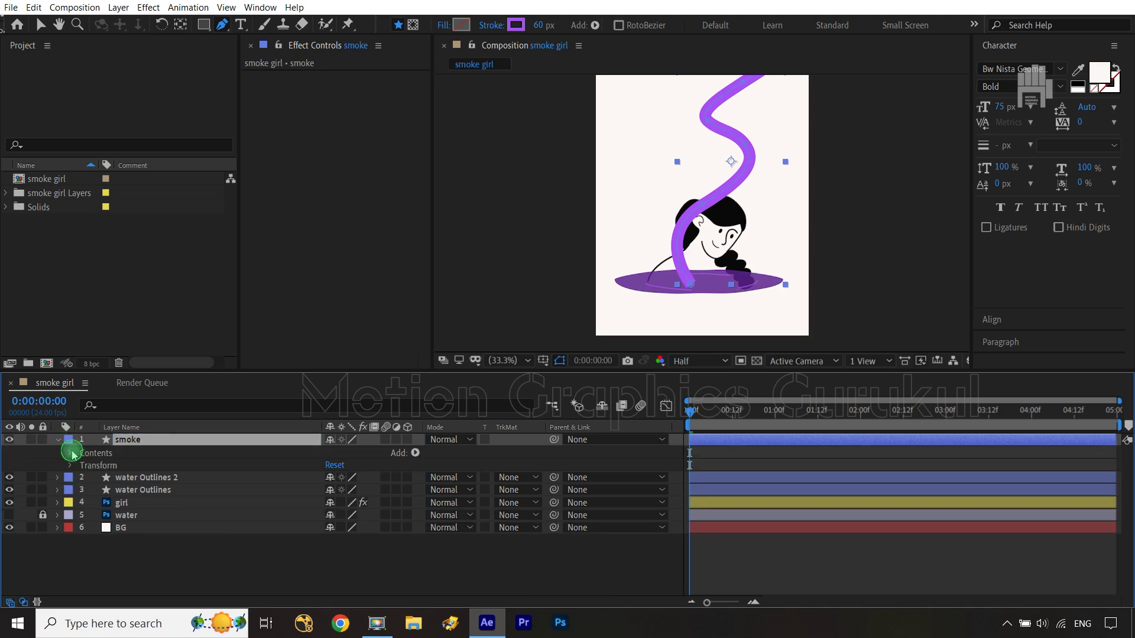
left_click(72, 453)
left_click(84, 466)
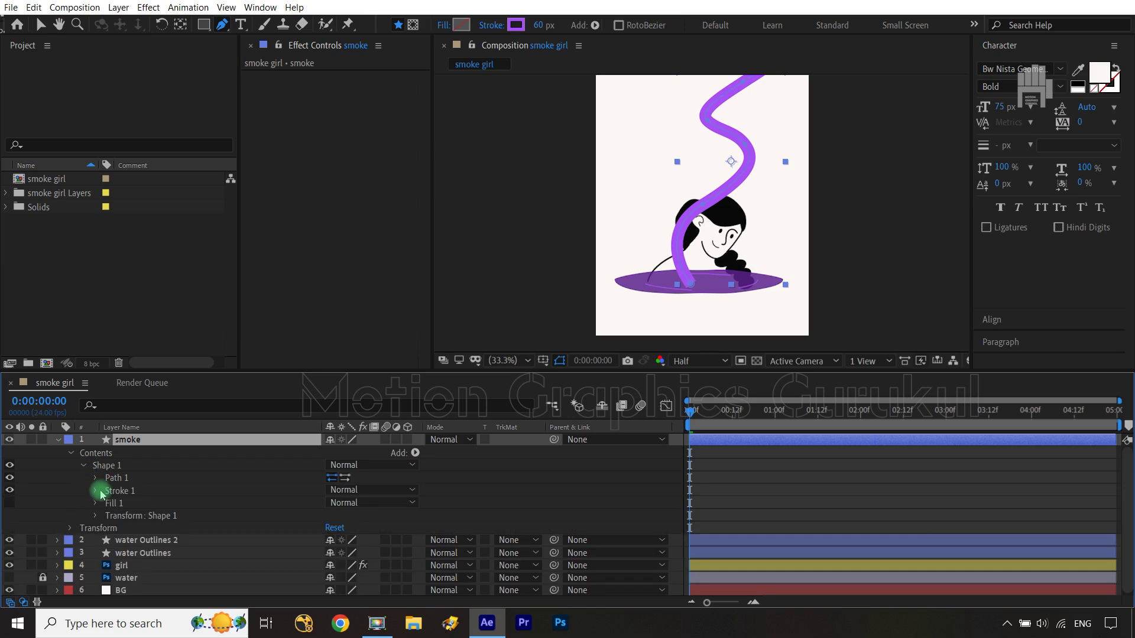
left_click(95, 492)
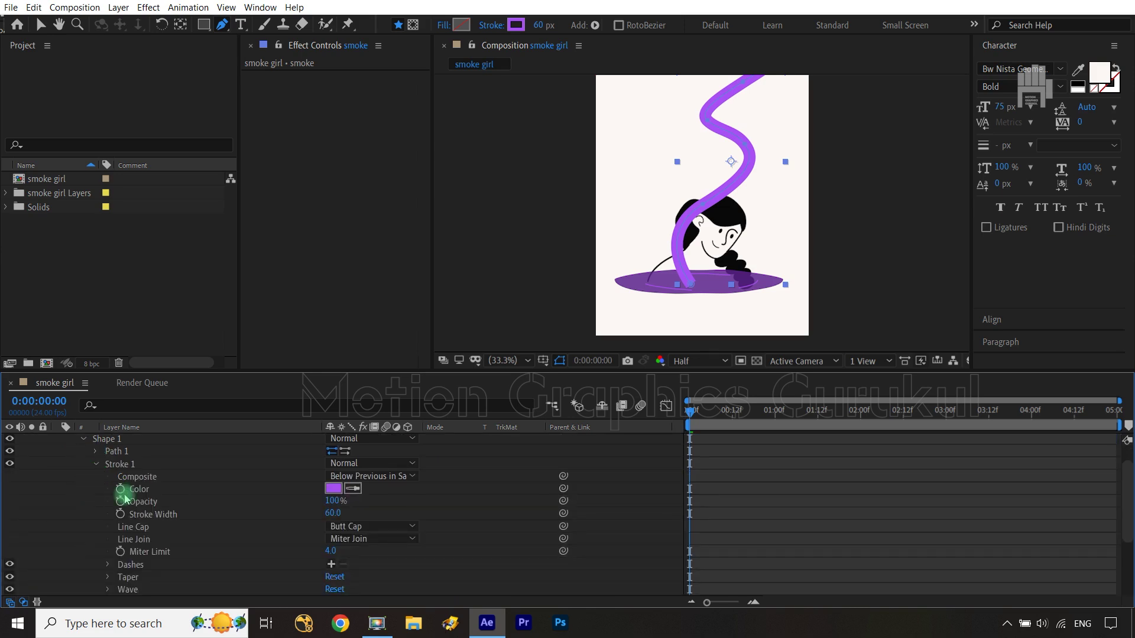
left_click(107, 577)
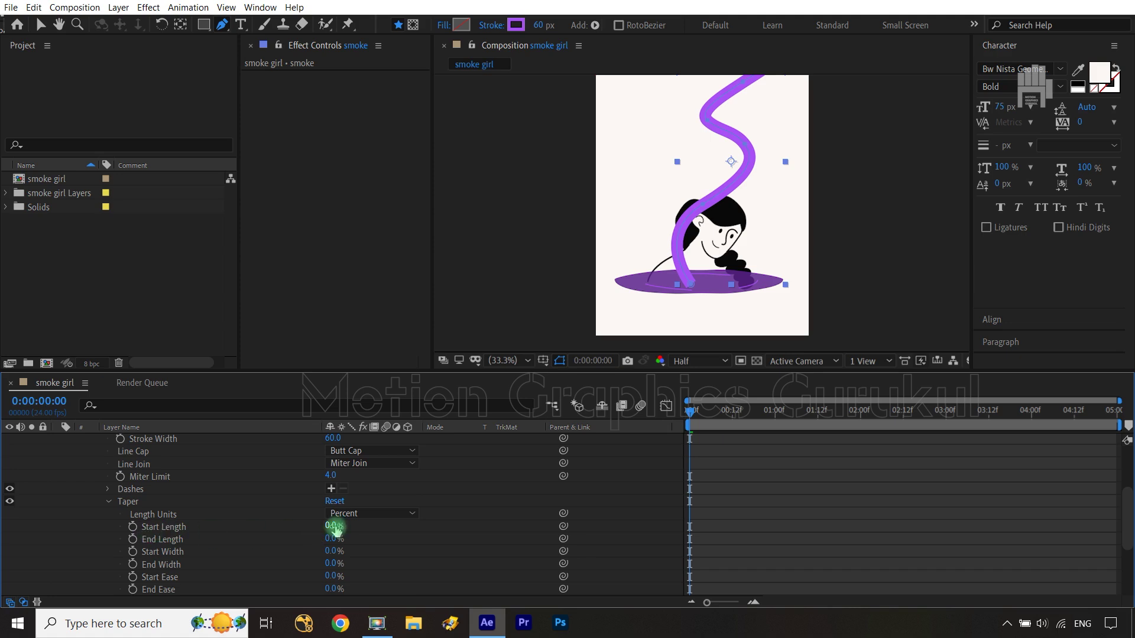
type("30")
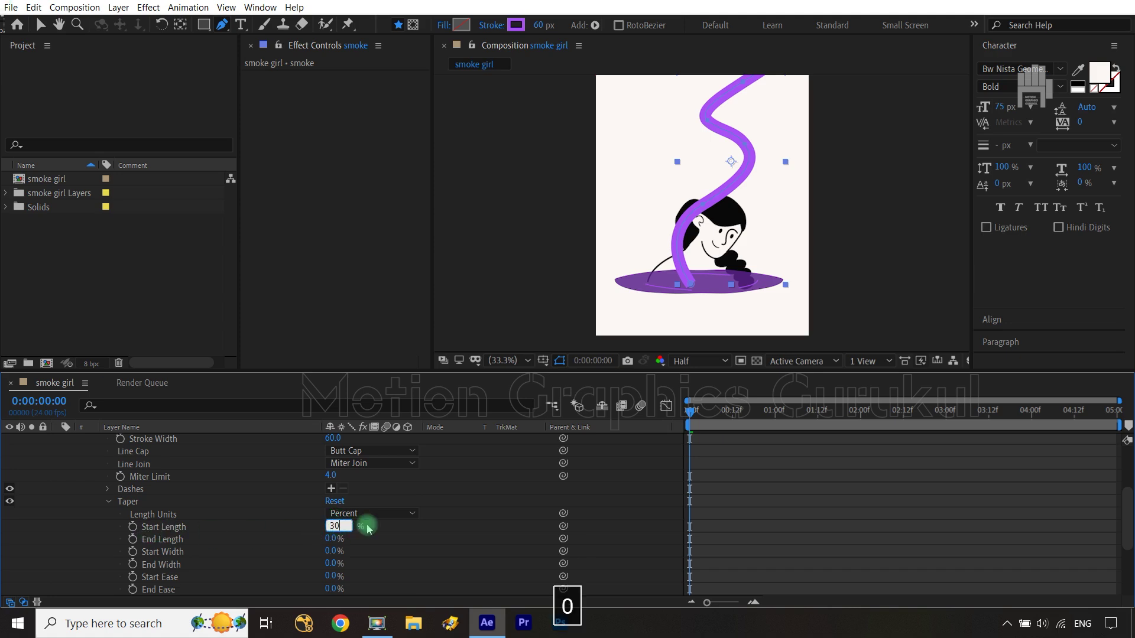
left_click(395, 528)
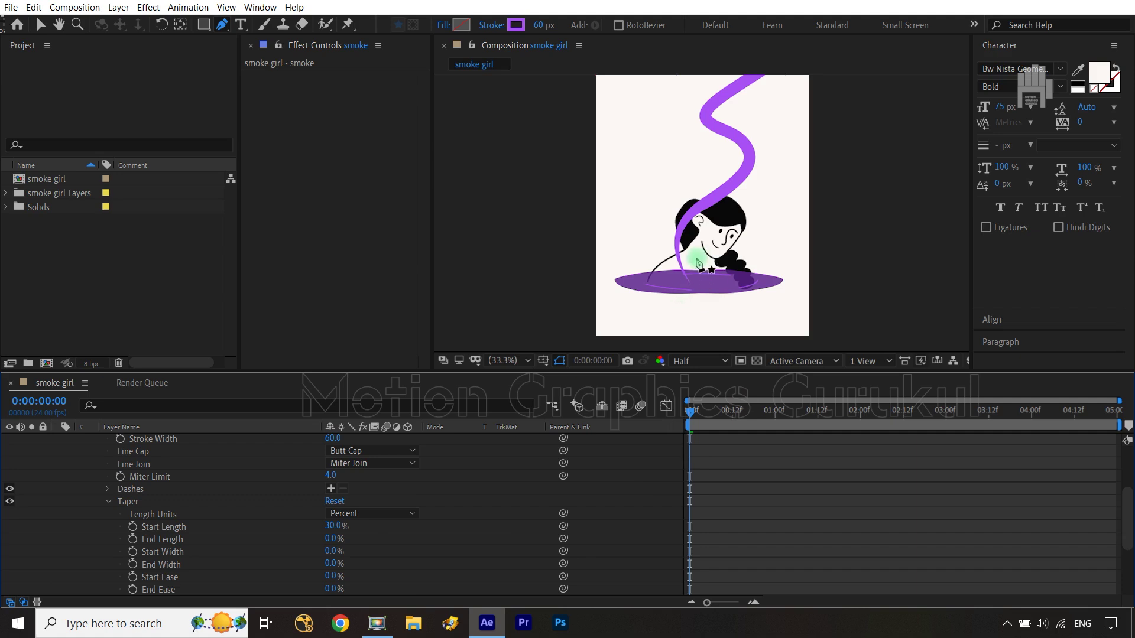
- Set the taper Start Ease to 30% and fit the whole composition in the viewer
scroll(735, 312, "up", 3)
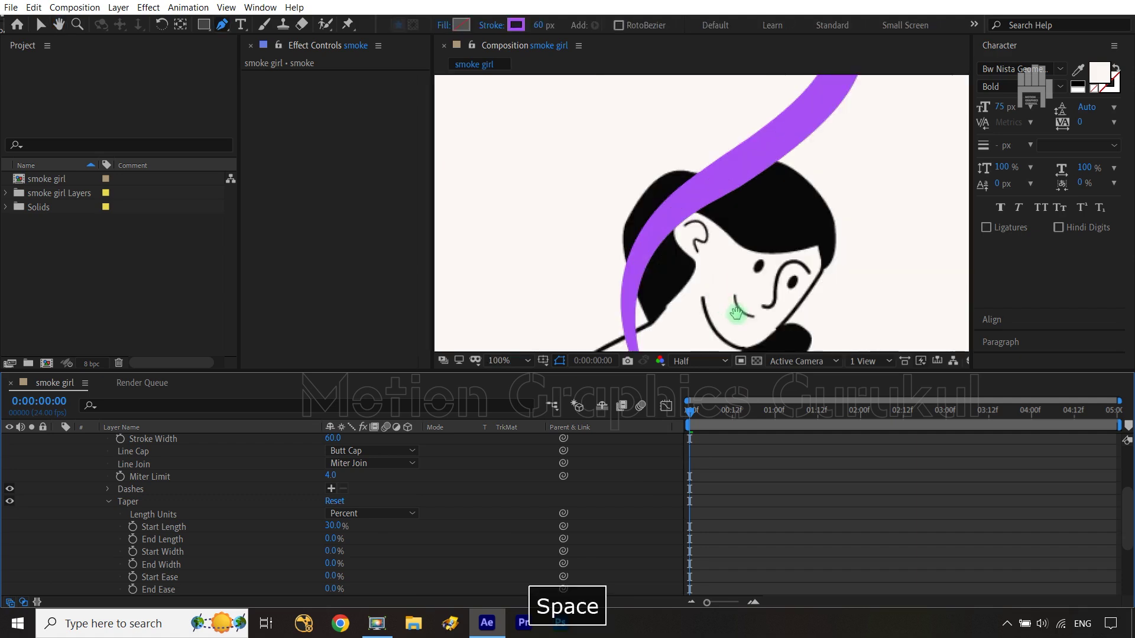
left_click_drag(736, 312, 788, 147)
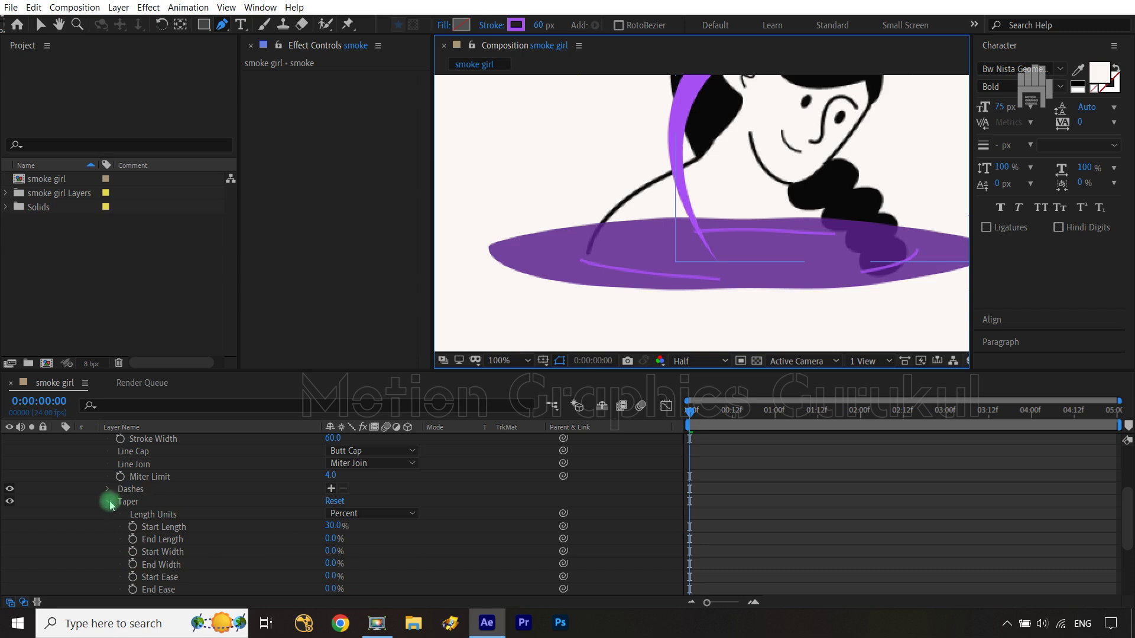
left_click(333, 579)
type("20")
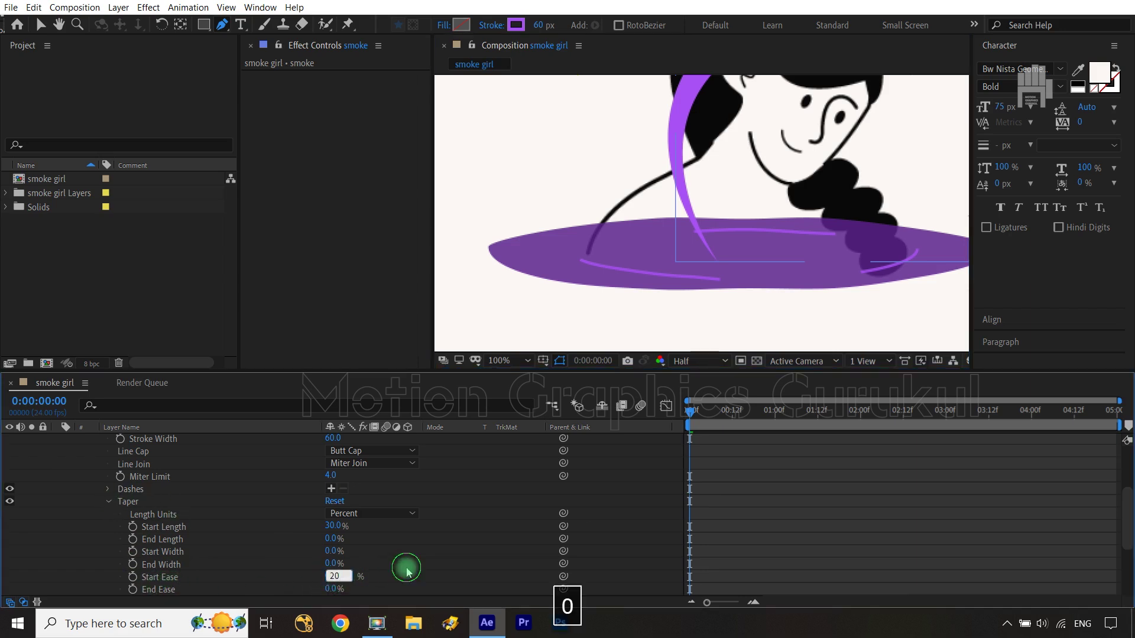
left_click(406, 569)
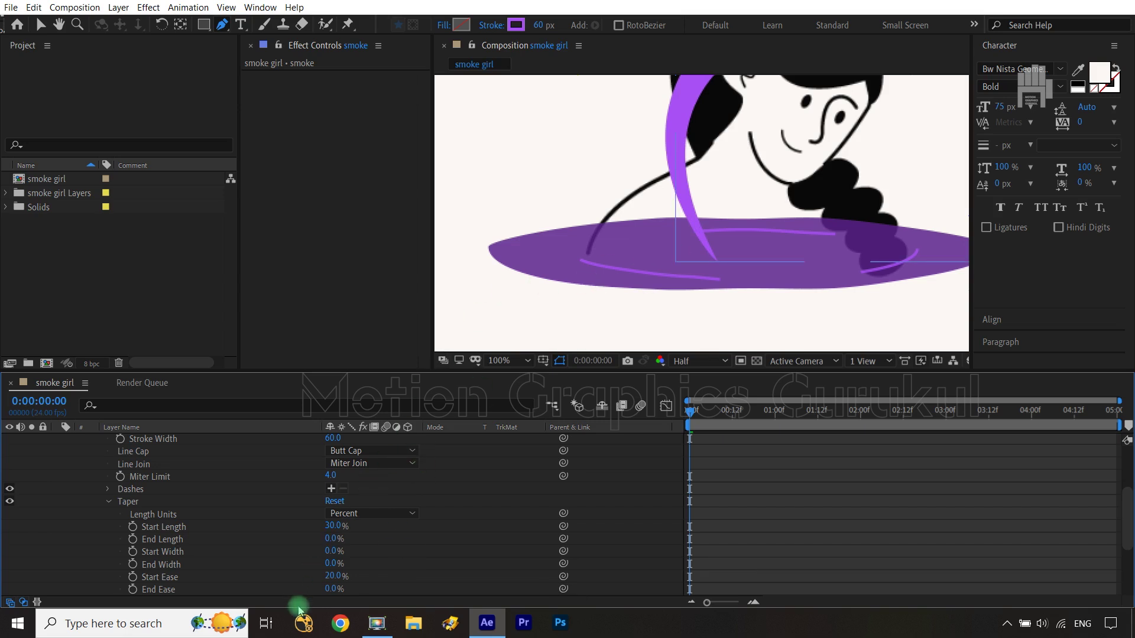
left_click(332, 578)
type("30")
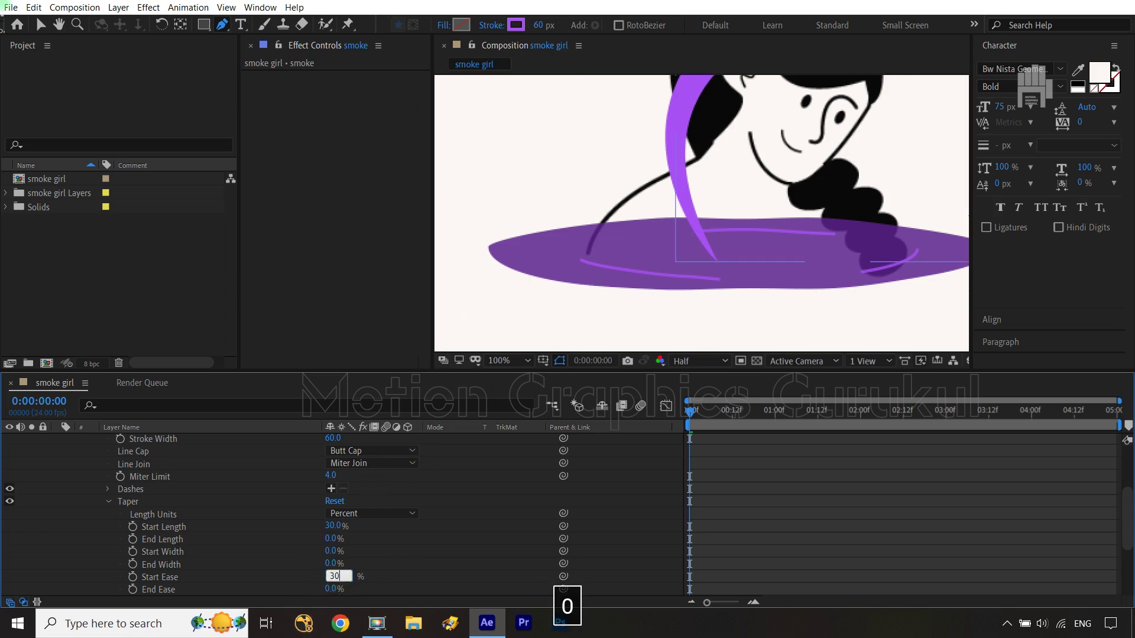
left_click(405, 567)
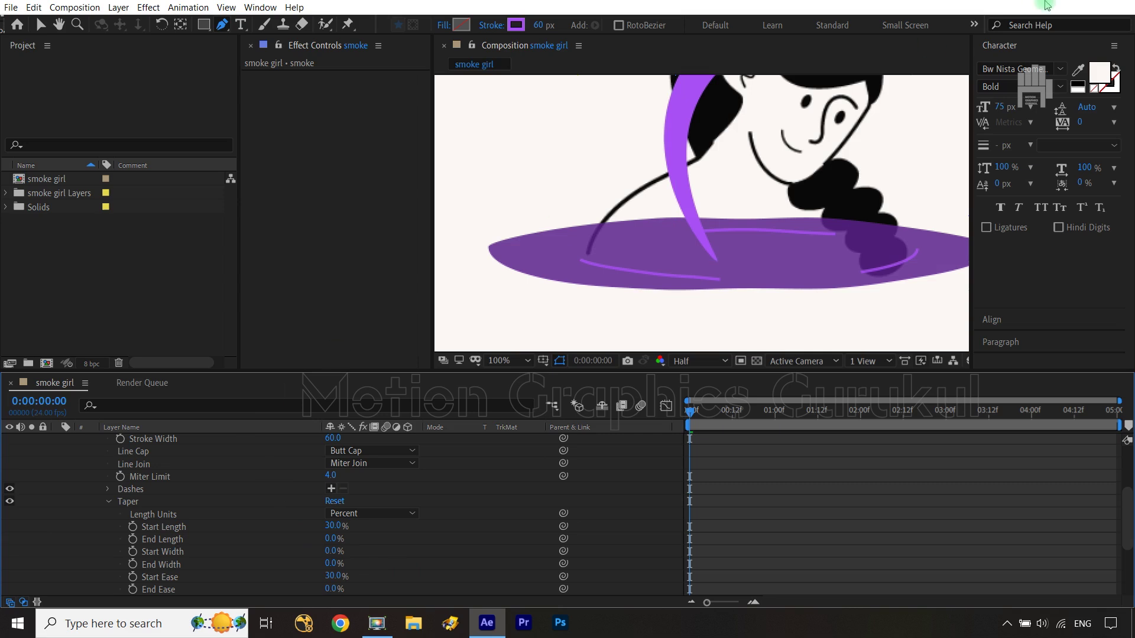
key("shift+slash")
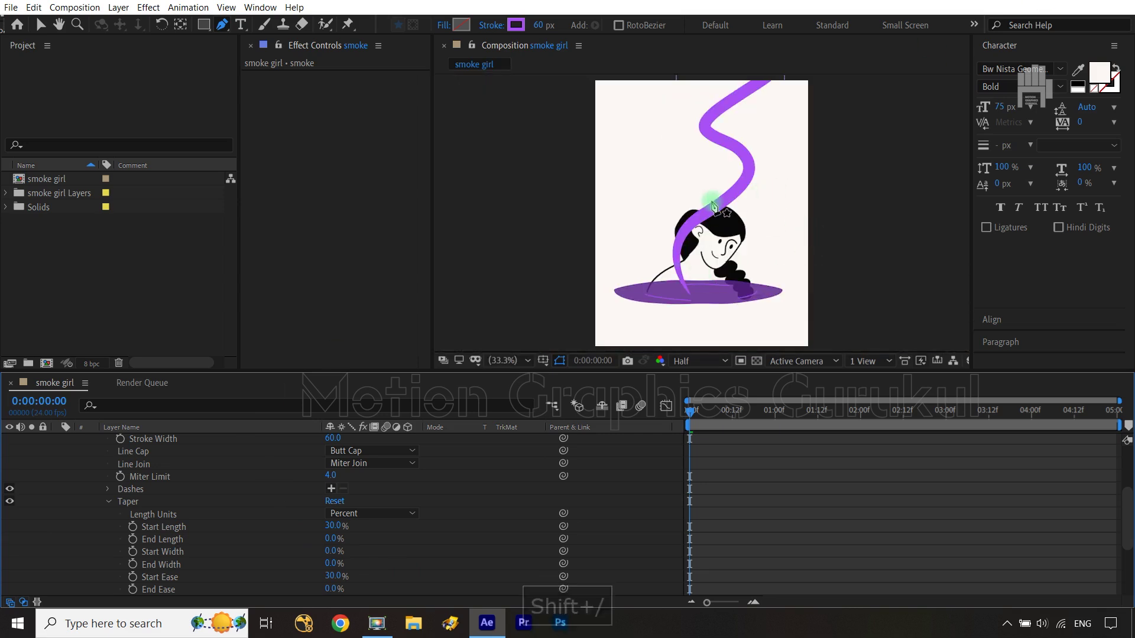
- Give the stroke a Wave with Amount 44% and Wavelength 222, then preview it on the timeline
left_click(107, 503)
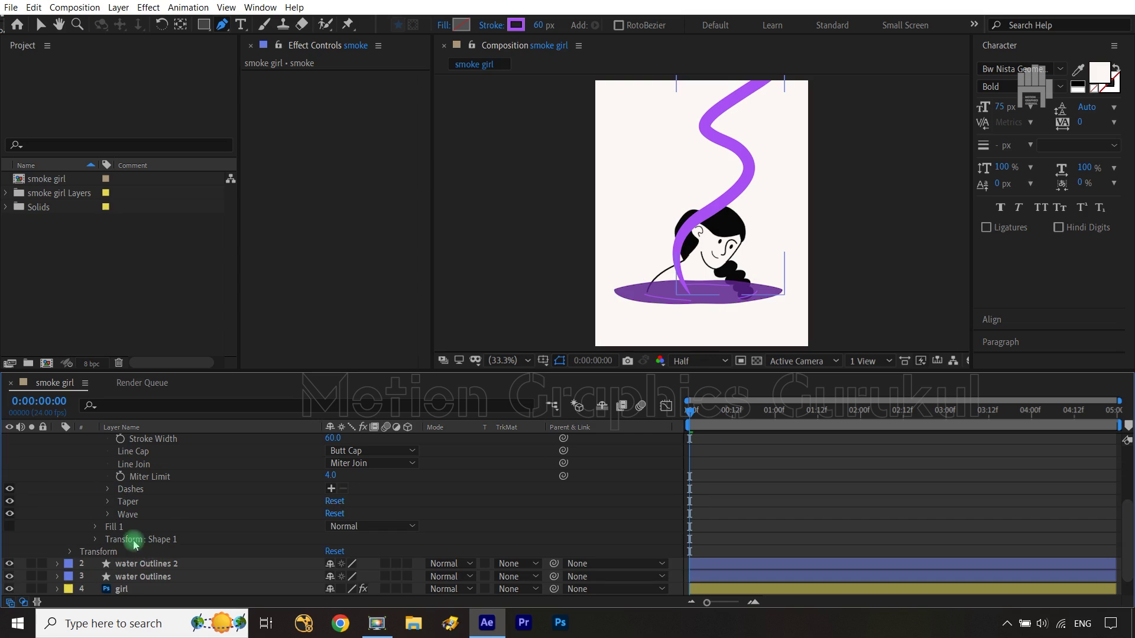
left_click(107, 516)
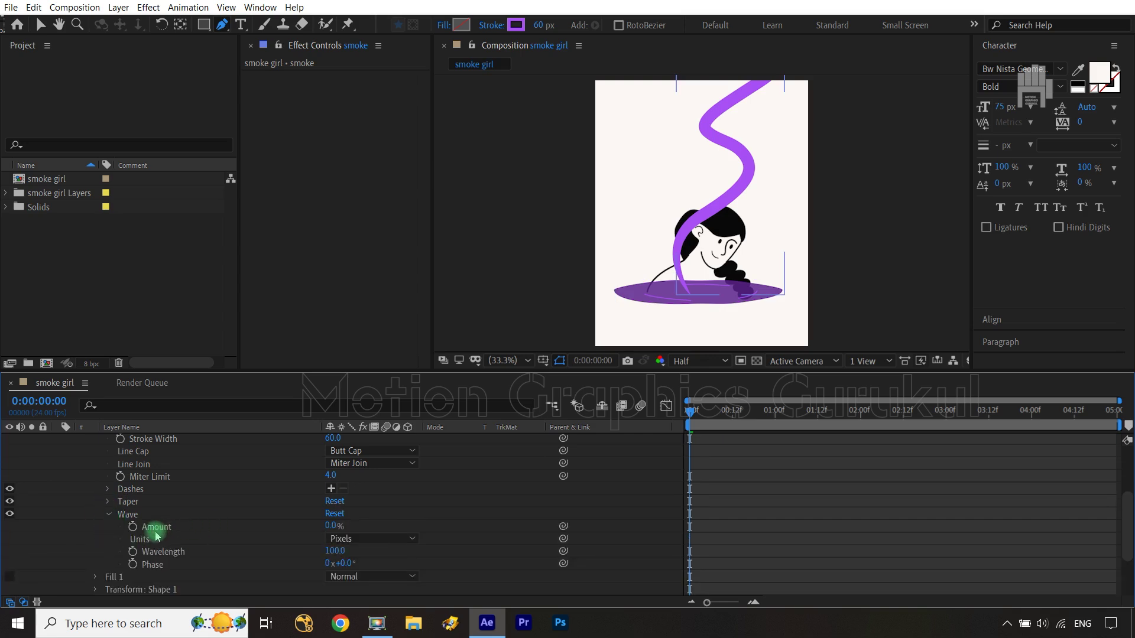
mouse_move(329, 525)
left_mouse_down()
mouse_move(429, 511)
mouse_move(393, 515)
left_mouse_up()
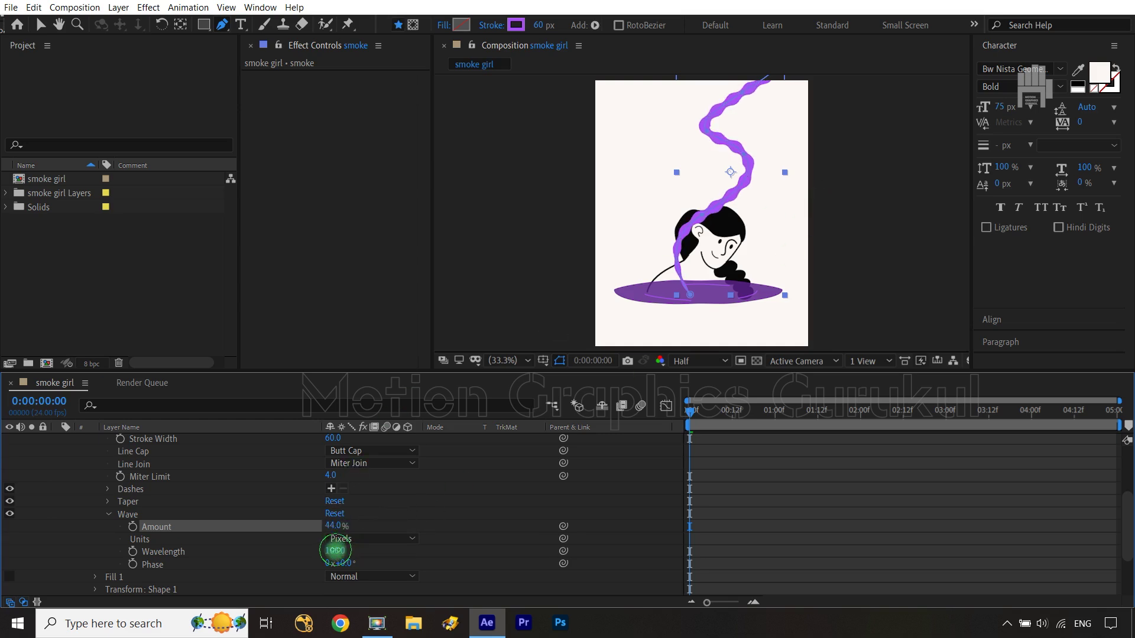
left_click_drag(336, 550, 434, 537)
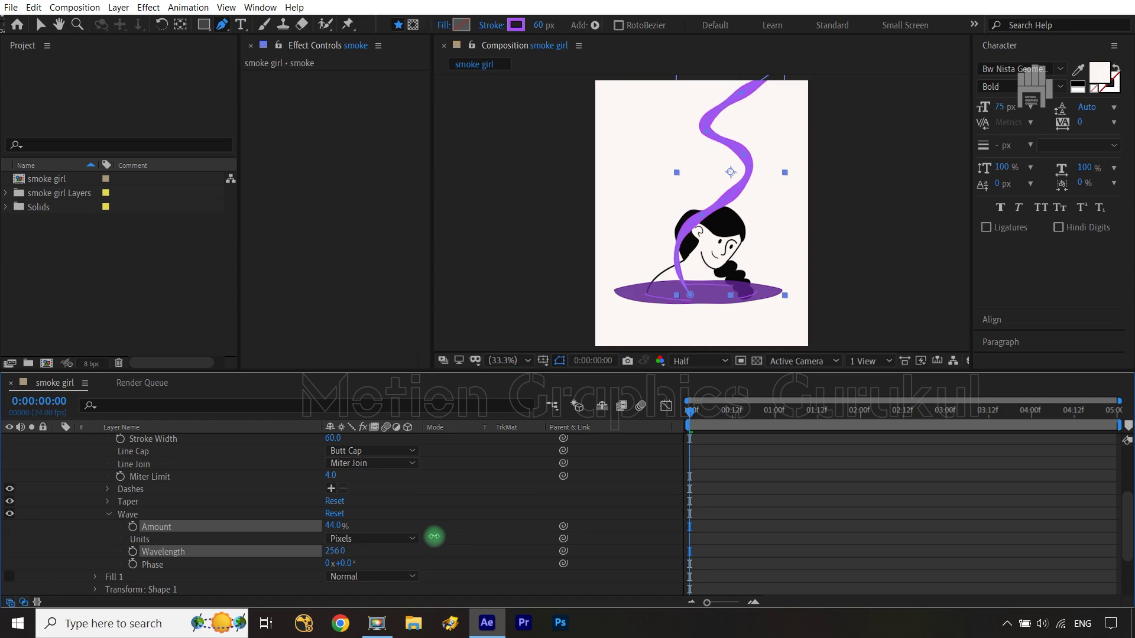
left_click_drag(433, 536, 423, 540)
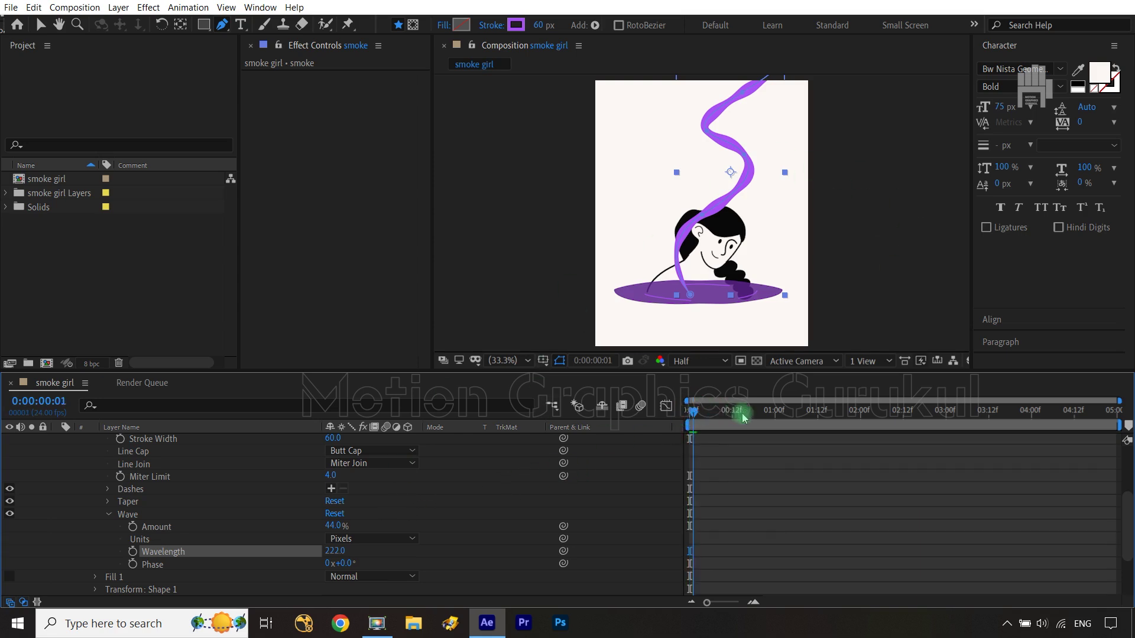
mouse_move(695, 413)
left_mouse_down()
mouse_move(840, 424)
mouse_move(690, 414)
left_mouse_up()
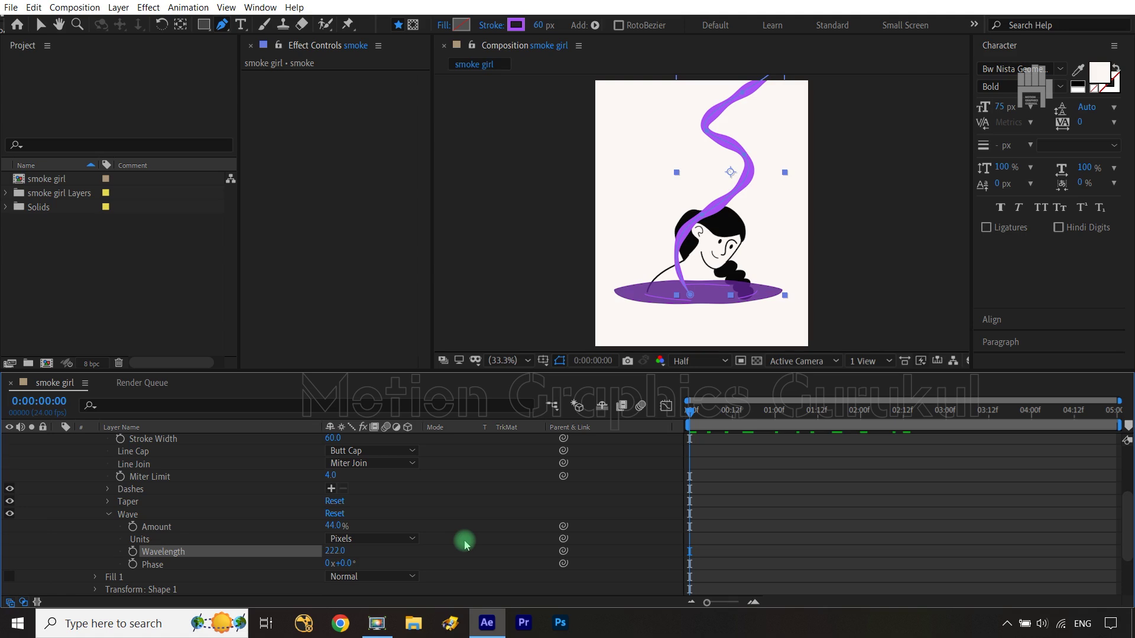
- Add the expression time*-60 to the wave Phase and scrub to preview the travelling ripples
left_click(132, 566, "alt")
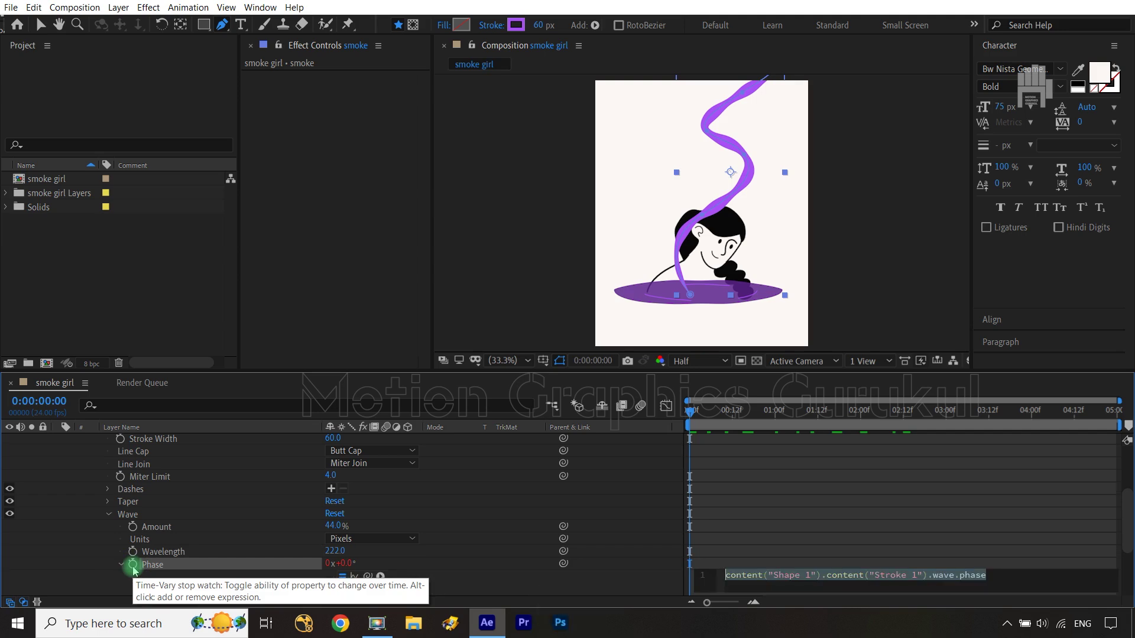
type("time")
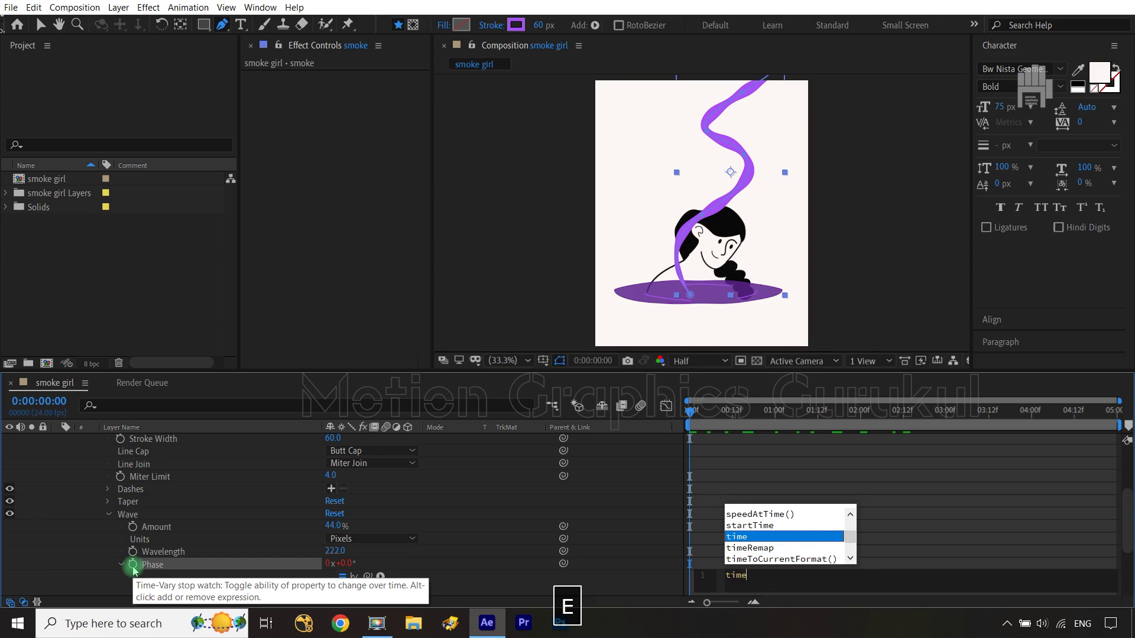
type("*")
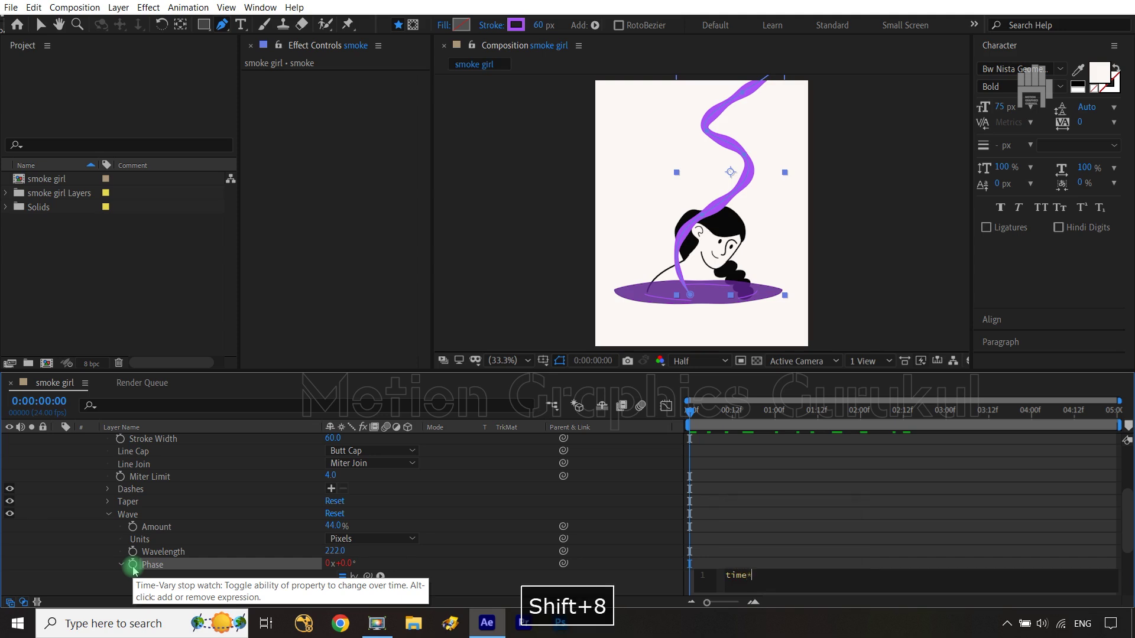
type("-60")
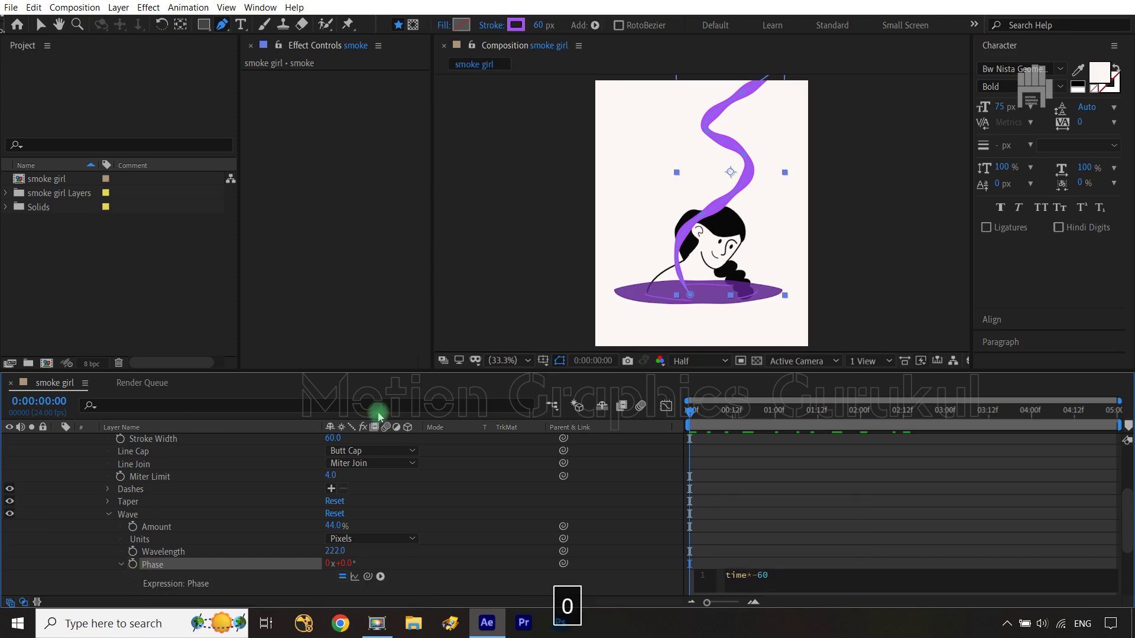
left_click(506, 544)
mouse_move(696, 412)
left_mouse_down()
mouse_move(916, 431)
mouse_move(686, 434)
left_mouse_up()
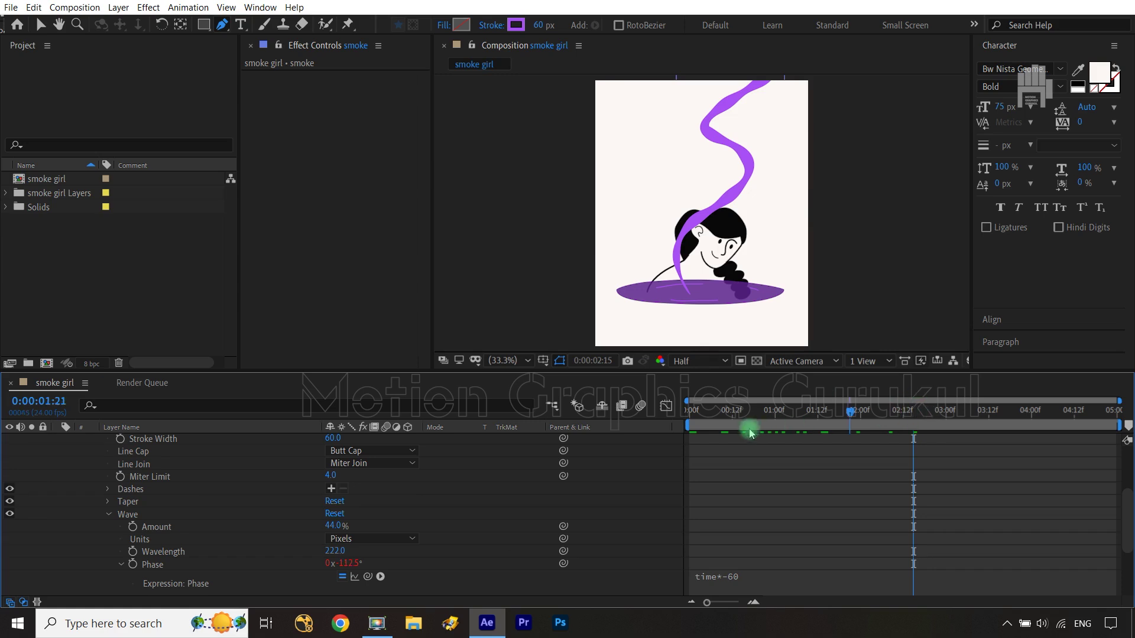
left_click(109, 514)
scroll(85, 506, "up", 3)
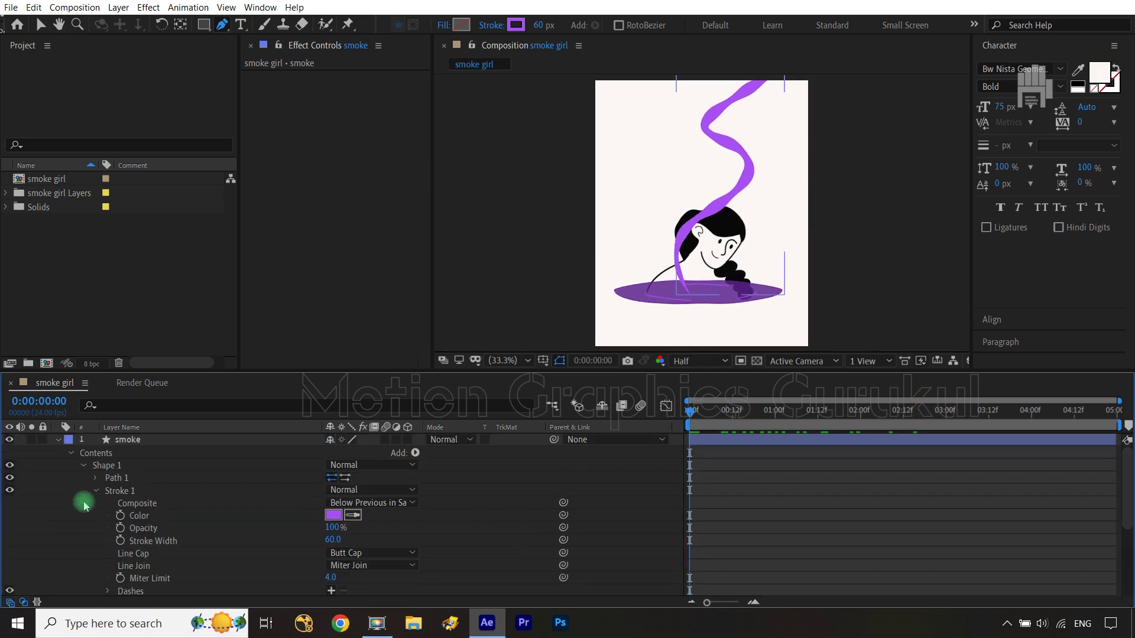
- Add Wiggle Paths to the smoke layer's contents and expand its settings
left_click(81, 467)
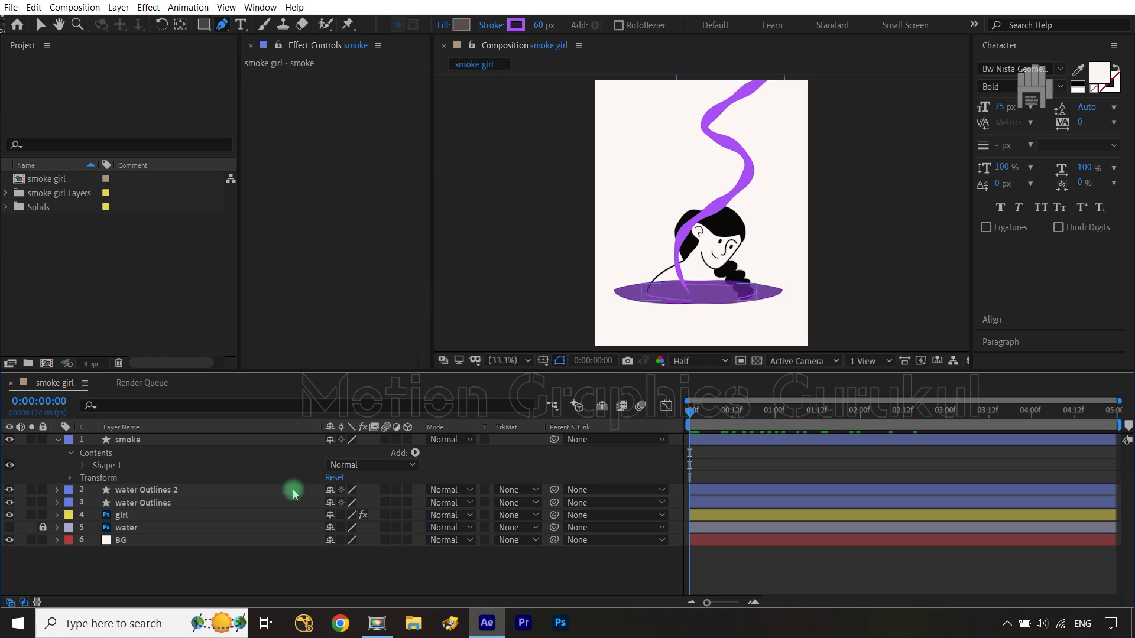
left_click(415, 454)
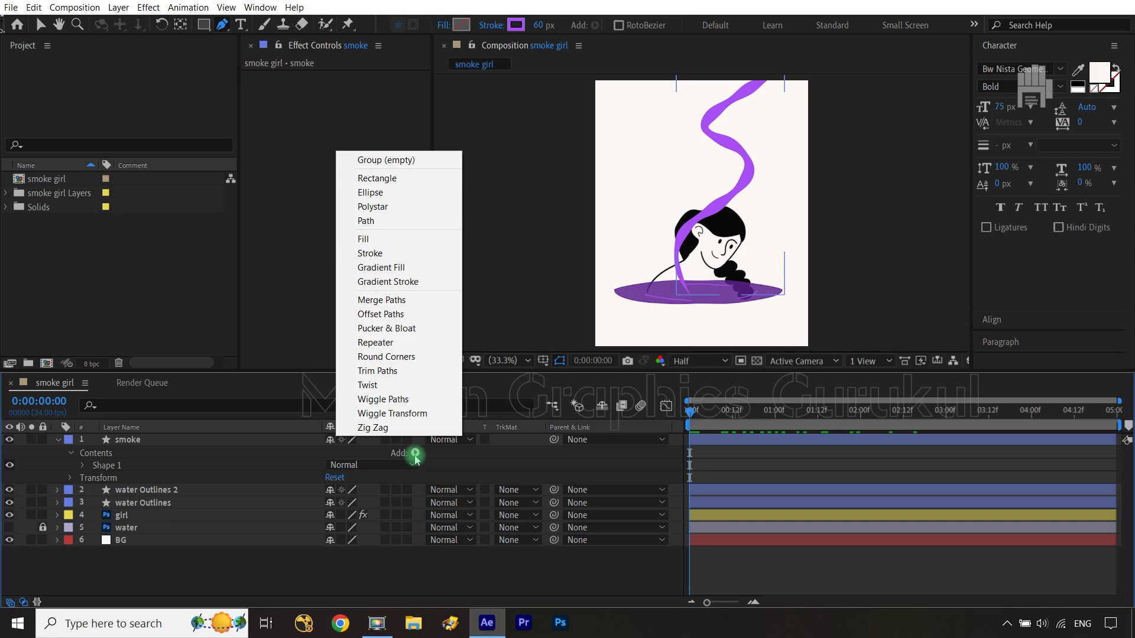
left_click(384, 399)
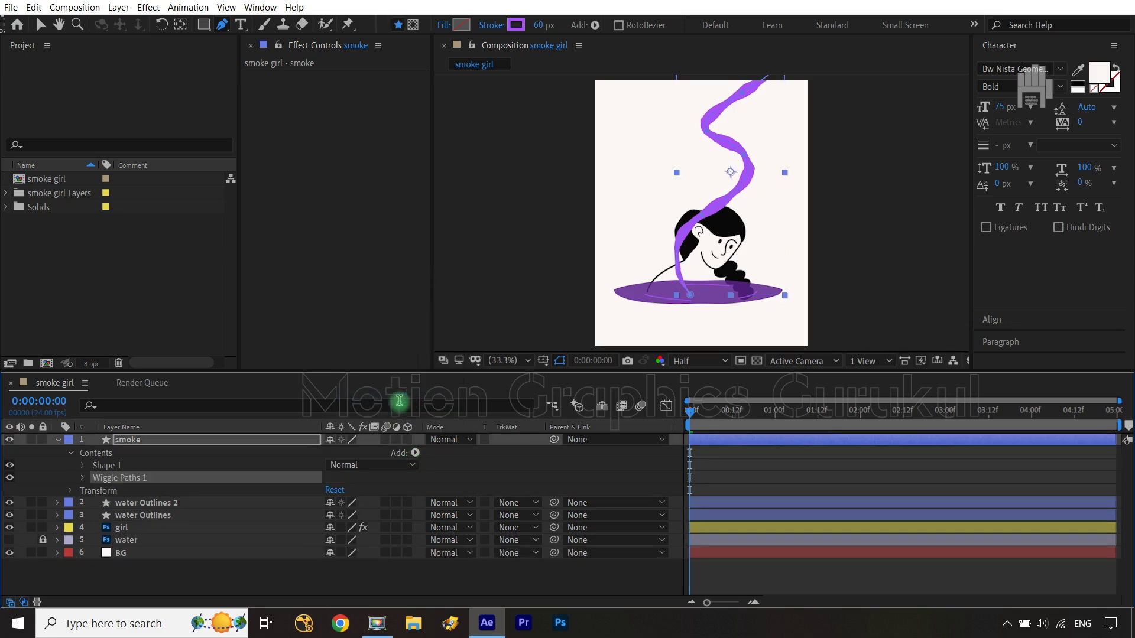
left_click(82, 479)
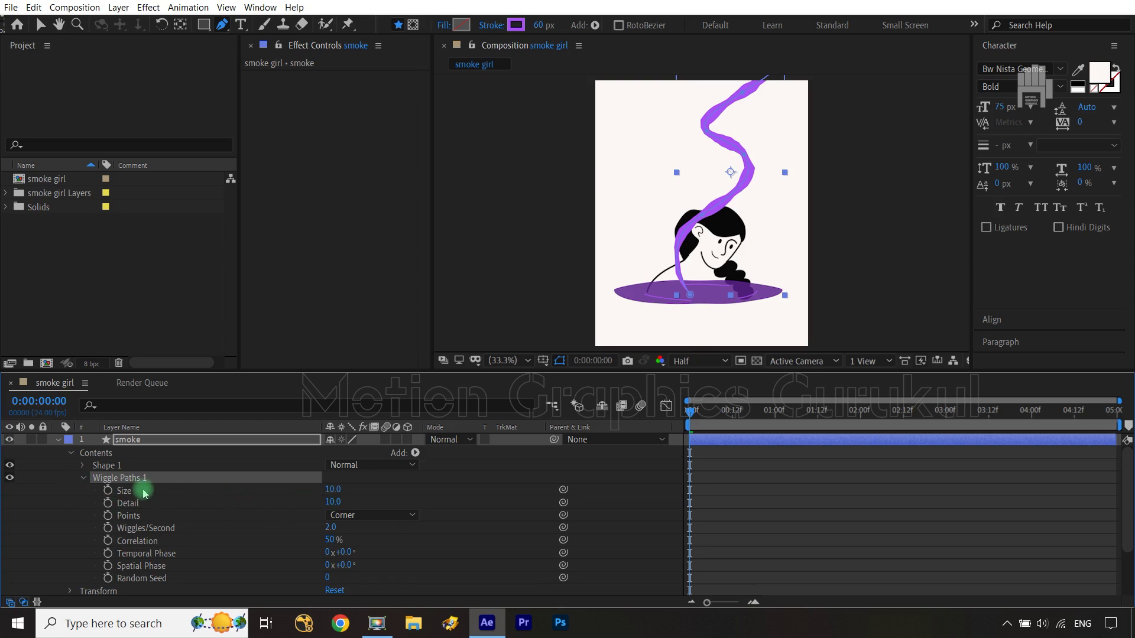
- Set the Wiggle Paths Size to 30 and Detail to 3
left_click(333, 490)
type("20")
key("Return")
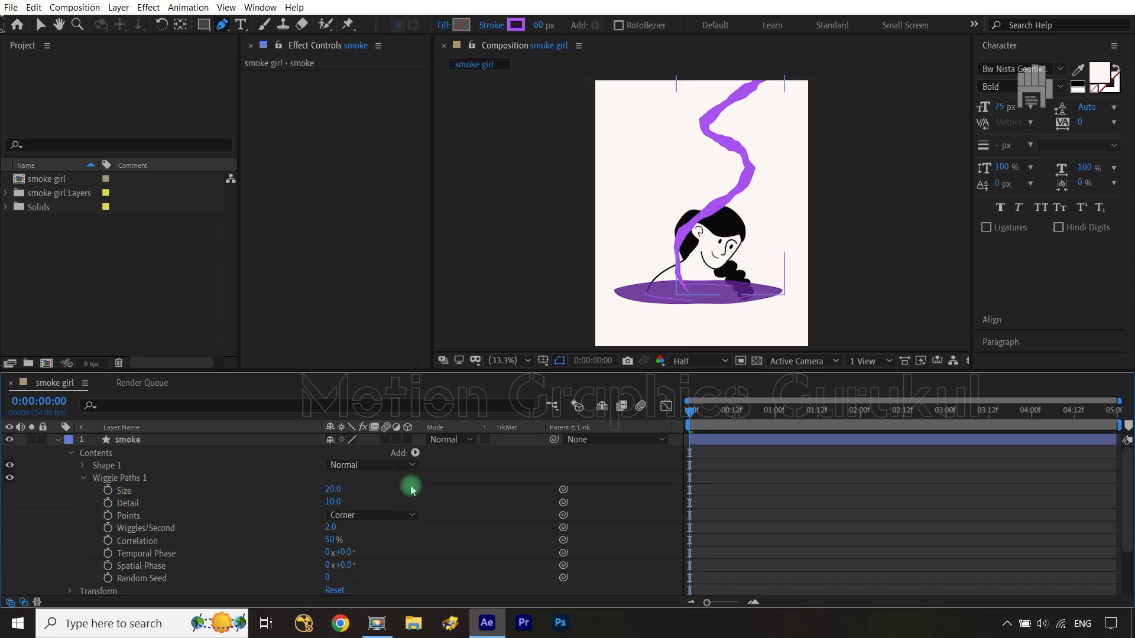
left_click(333, 490)
type("30")
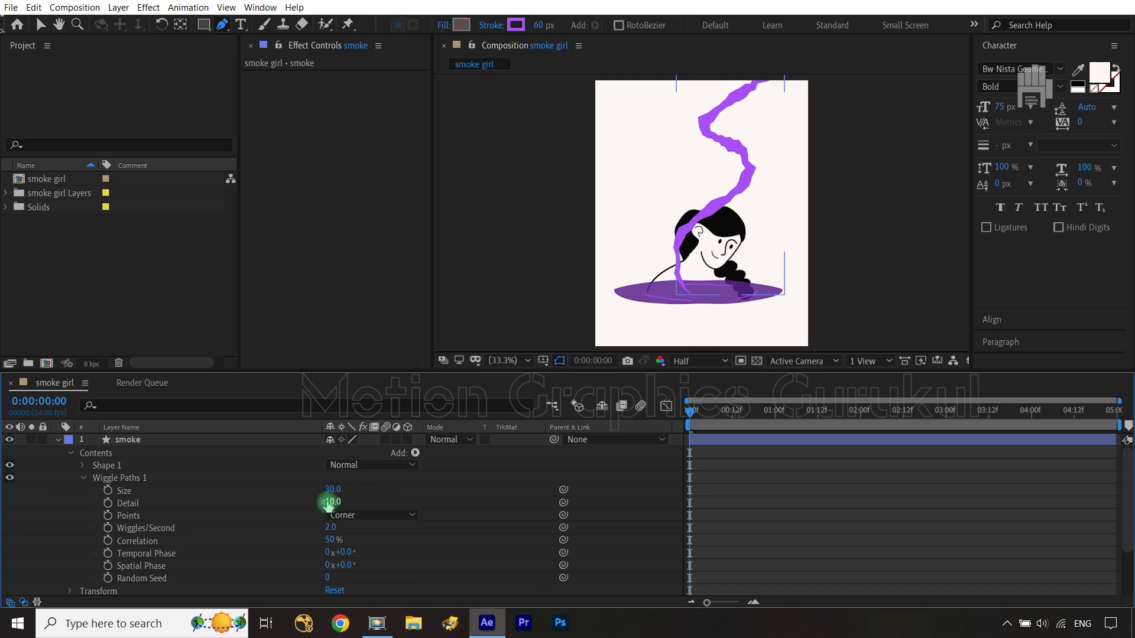
type("3")
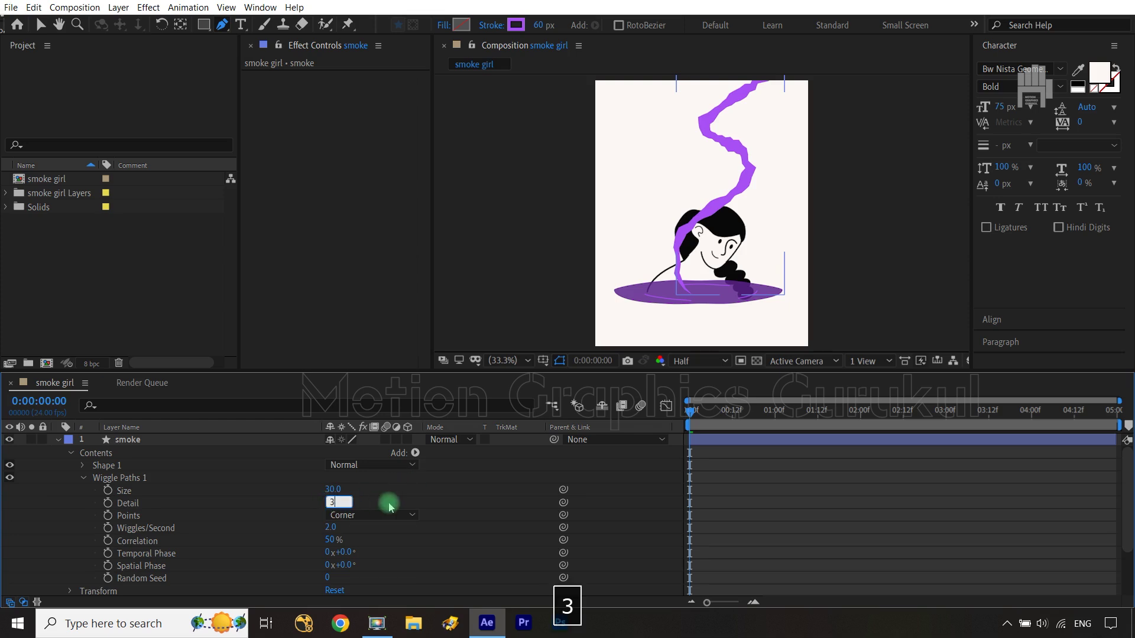
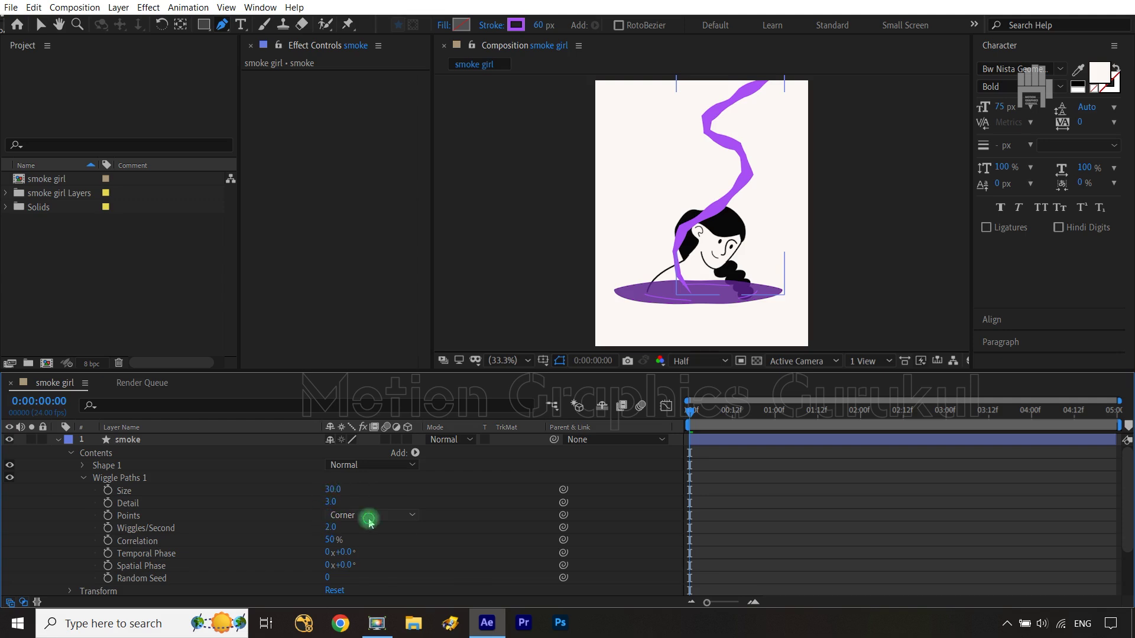
- Set Wiggle Paths 1 to Smooth points with 0 wiggles per second
left_click(368, 515)
left_click(367, 542)
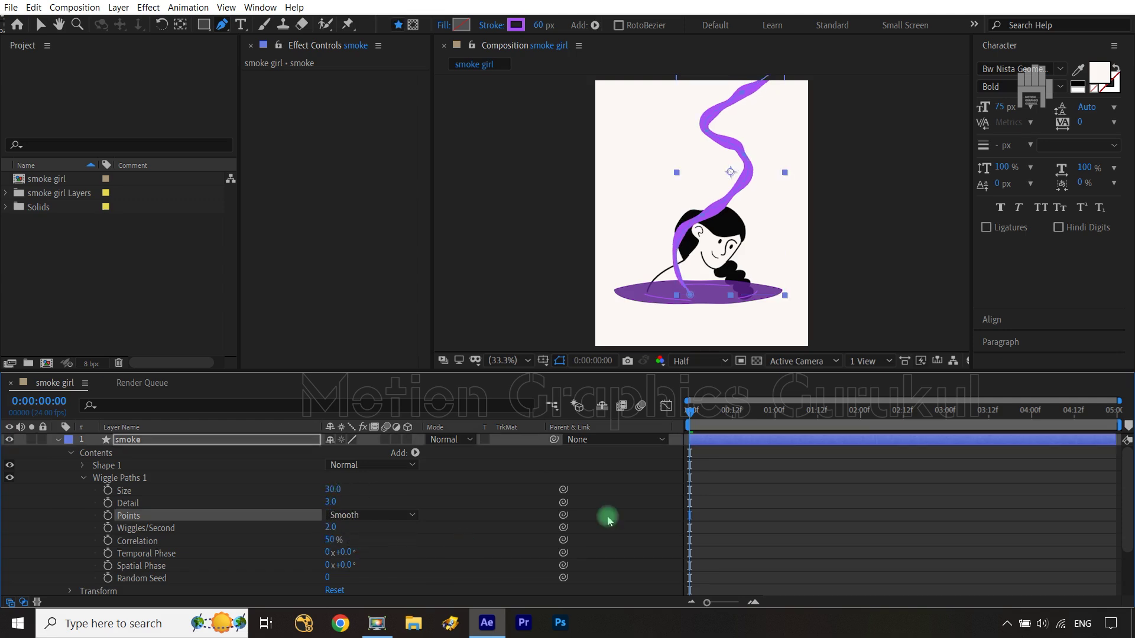
left_click(332, 526)
type("0")
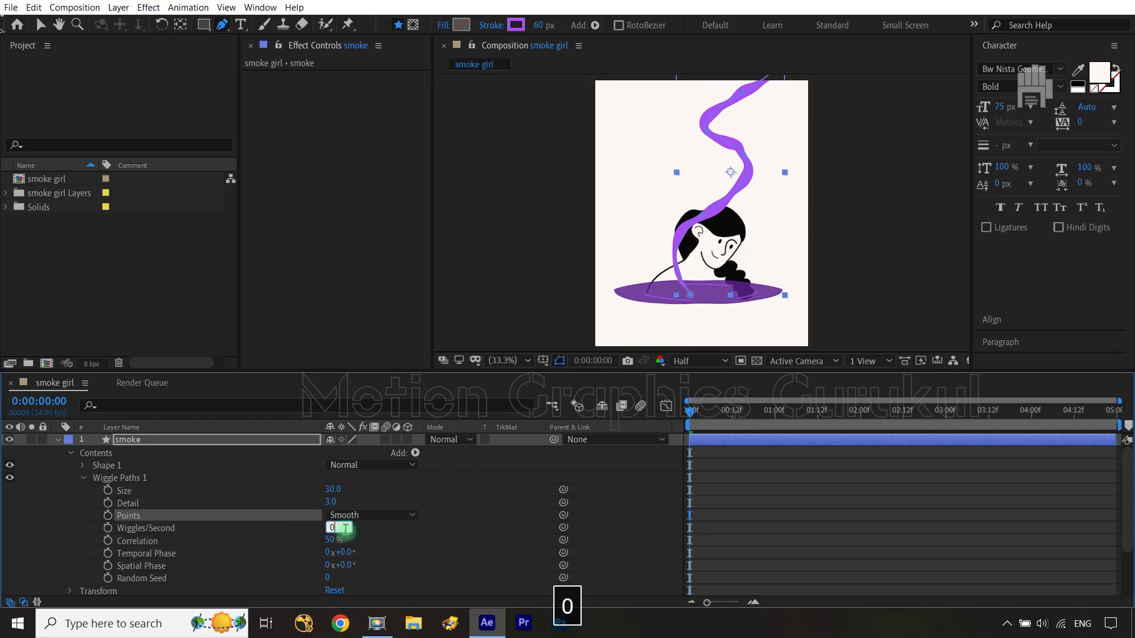
left_click(430, 535)
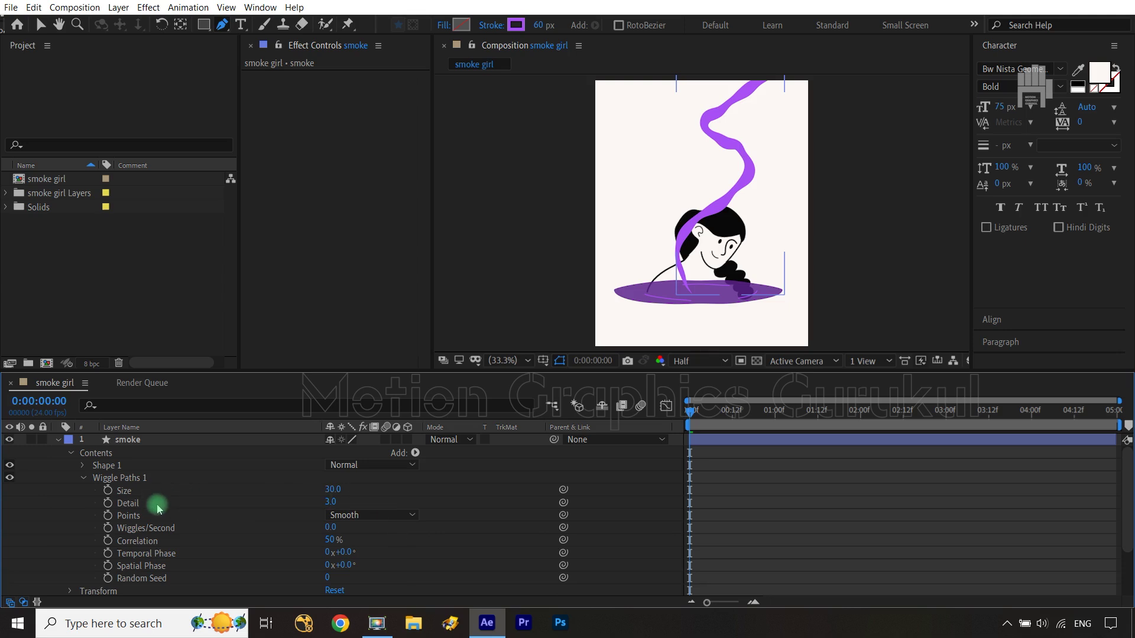
- Scrub the first second, toggle the wiggle off and on to compare, then collapse the smoke layer
left_click_drag(691, 412, 732, 412)
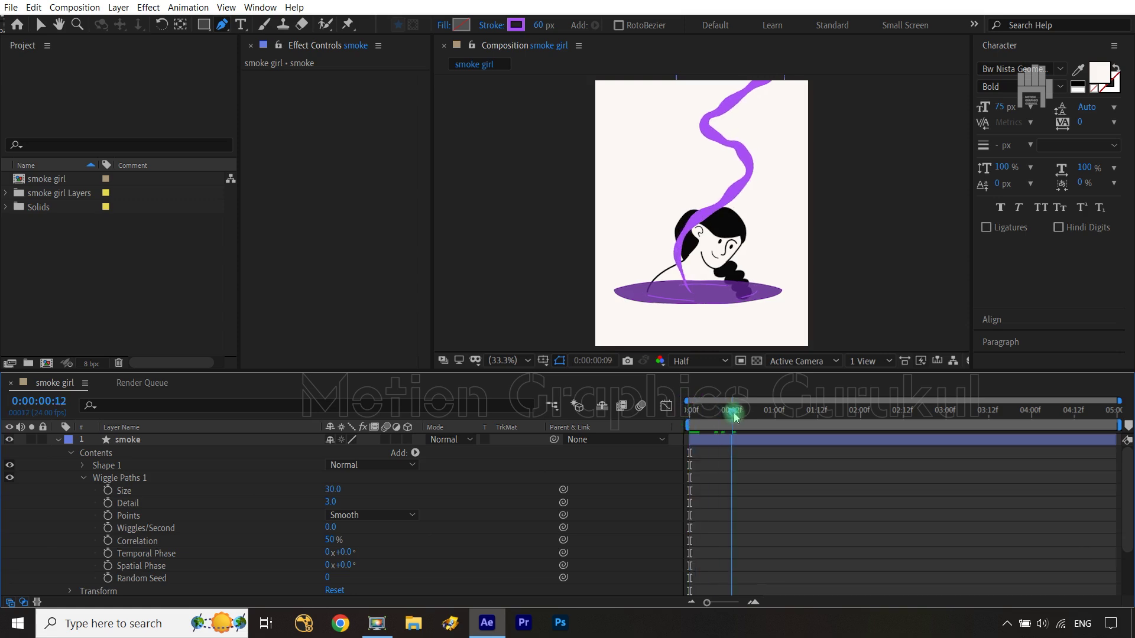
key("Home")
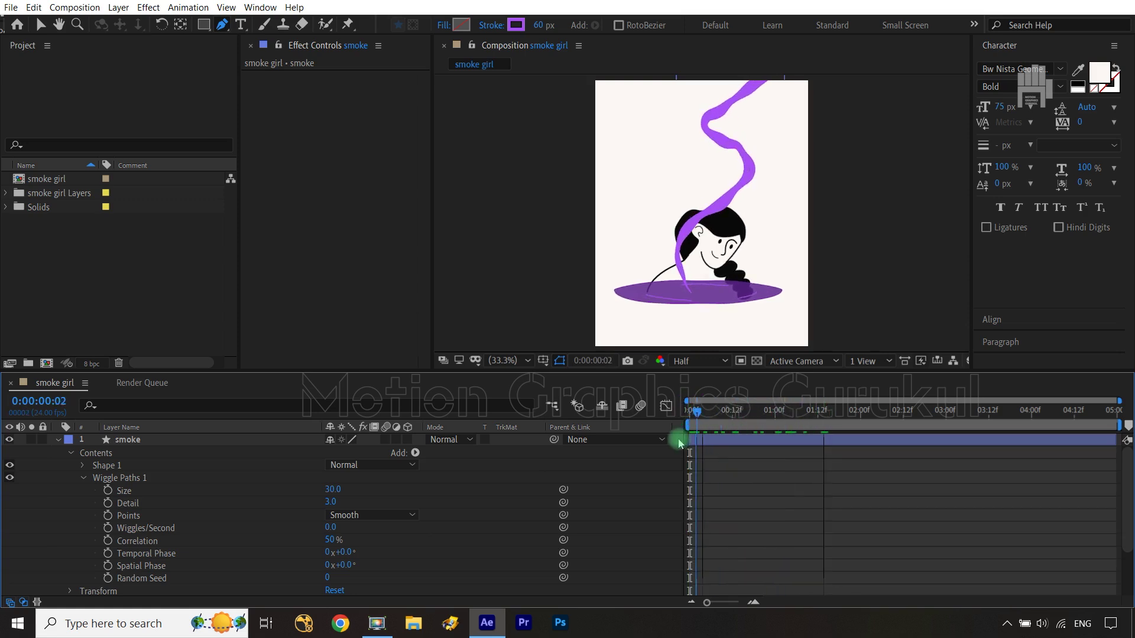
left_click(10, 478)
left_click(9, 478)
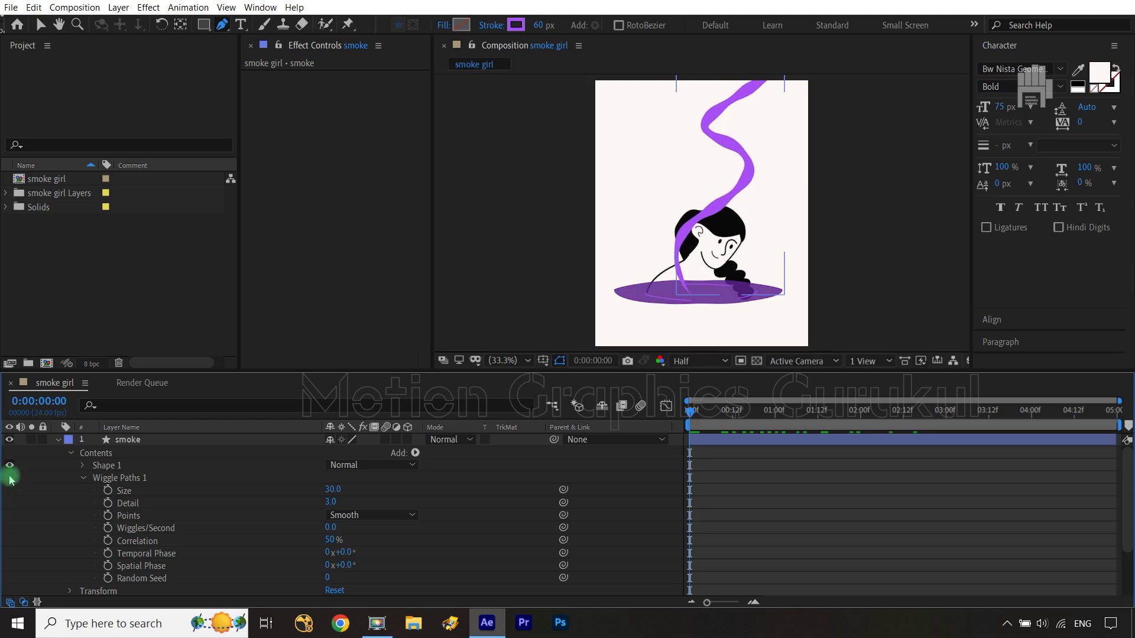
left_click(10, 478)
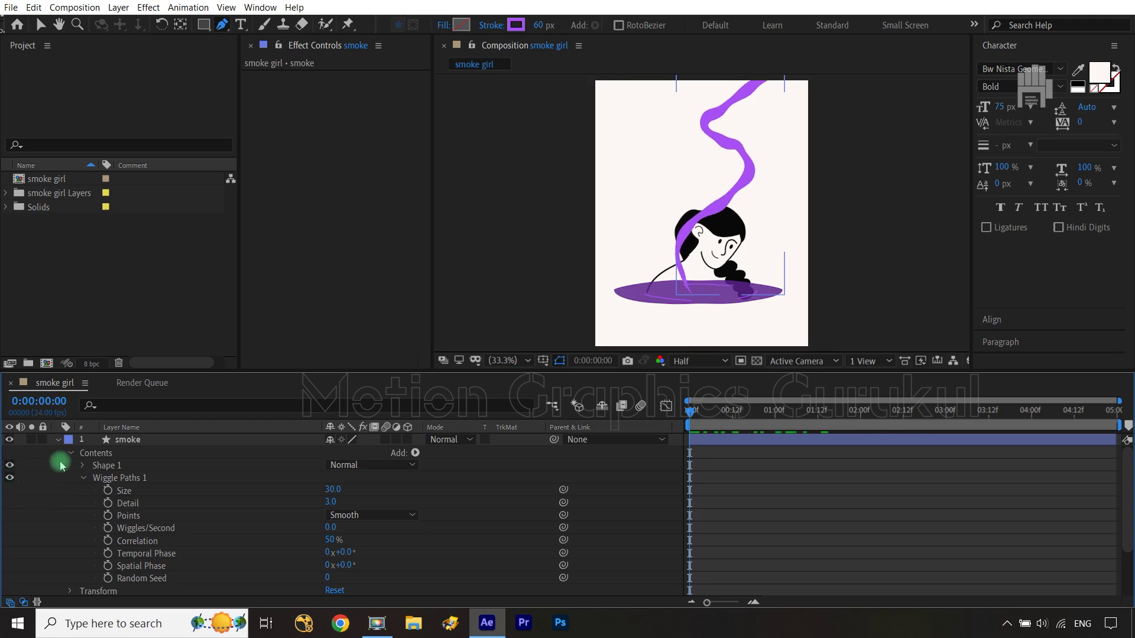
left_click(57, 442)
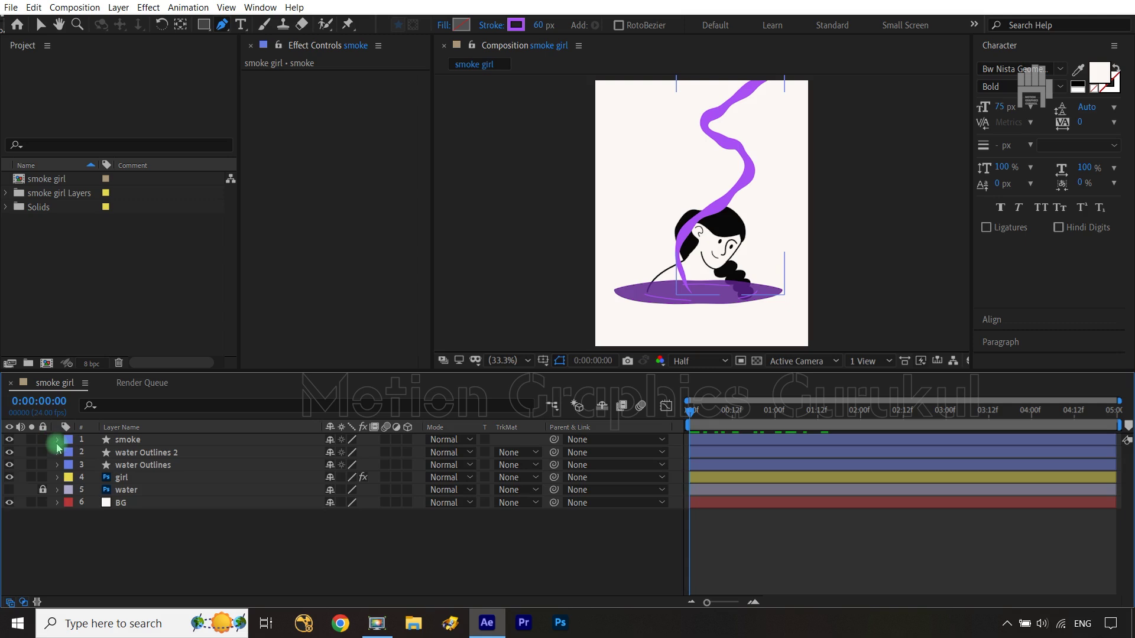
- Apply a Wave Warp effect to the smoke layer
left_click(146, 441)
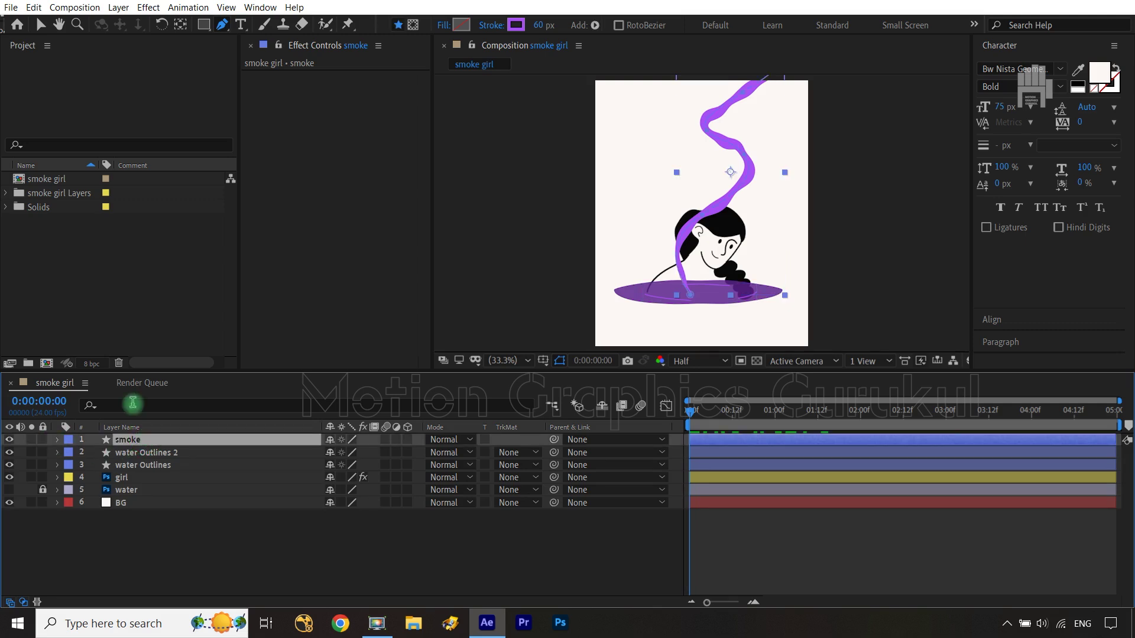
left_click(149, 8)
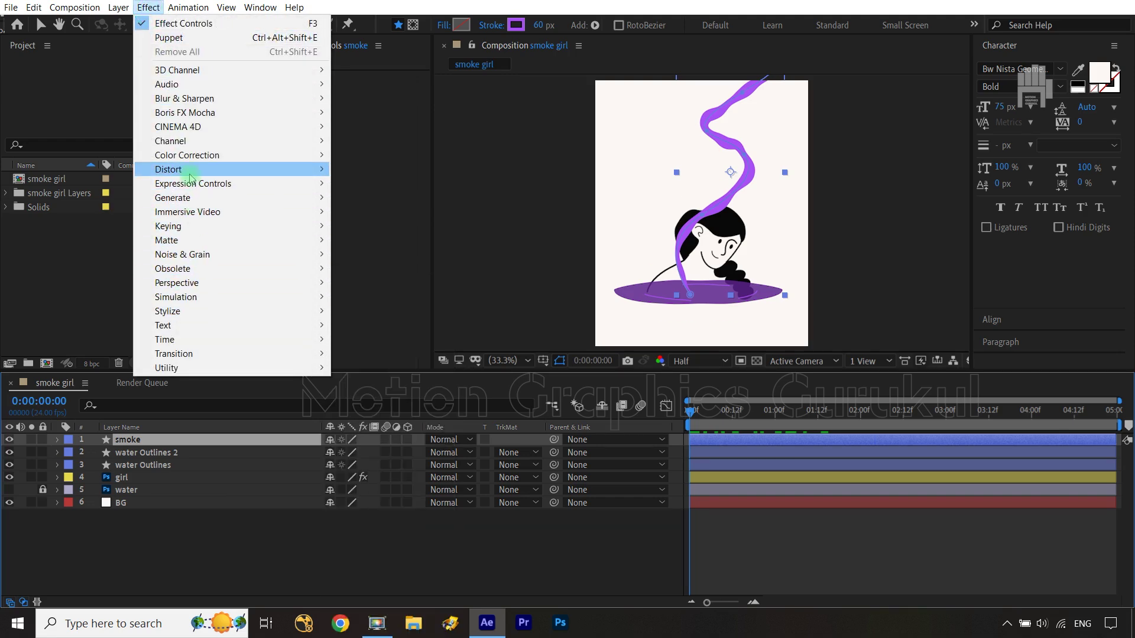
mouse_move(293, 170)
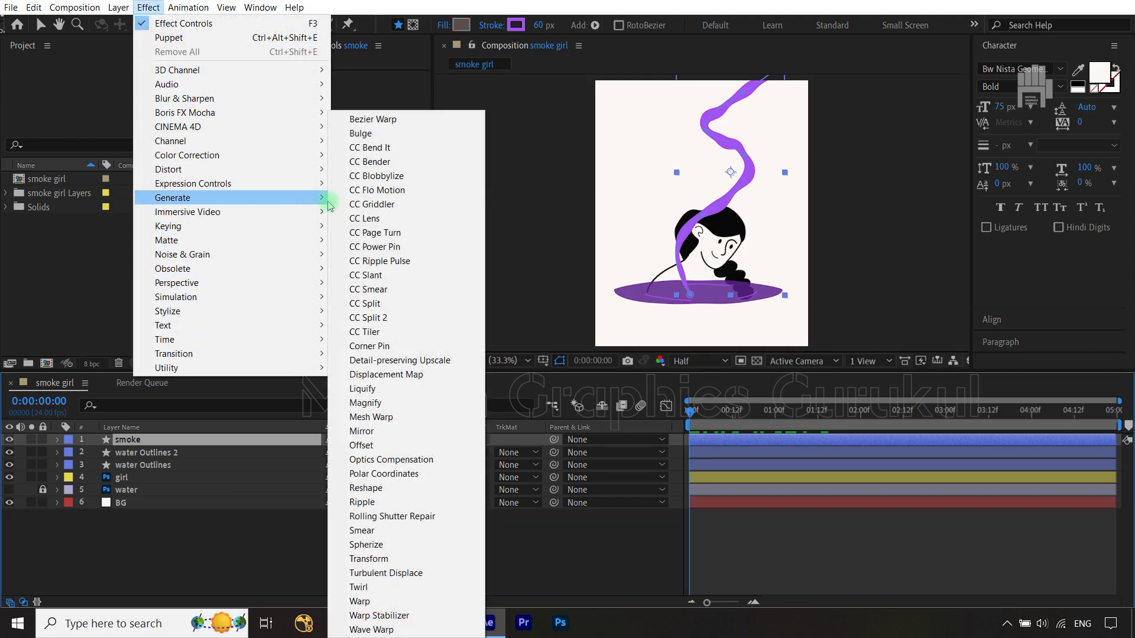
left_click(371, 630)
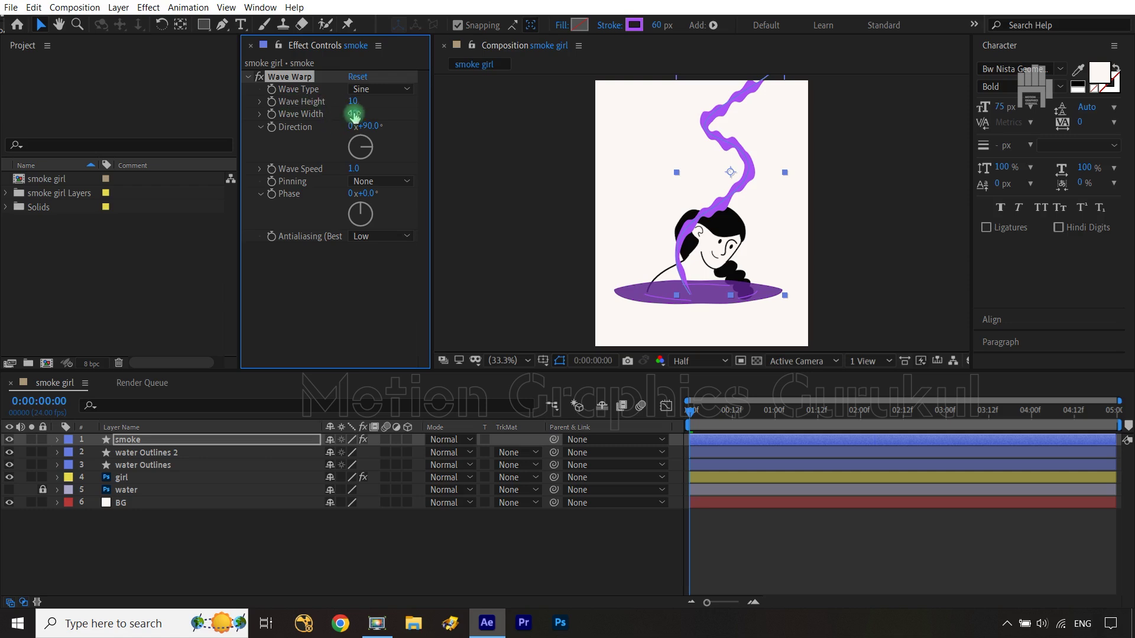
- Set the Wave Warp's wave width to about 91
type("00")
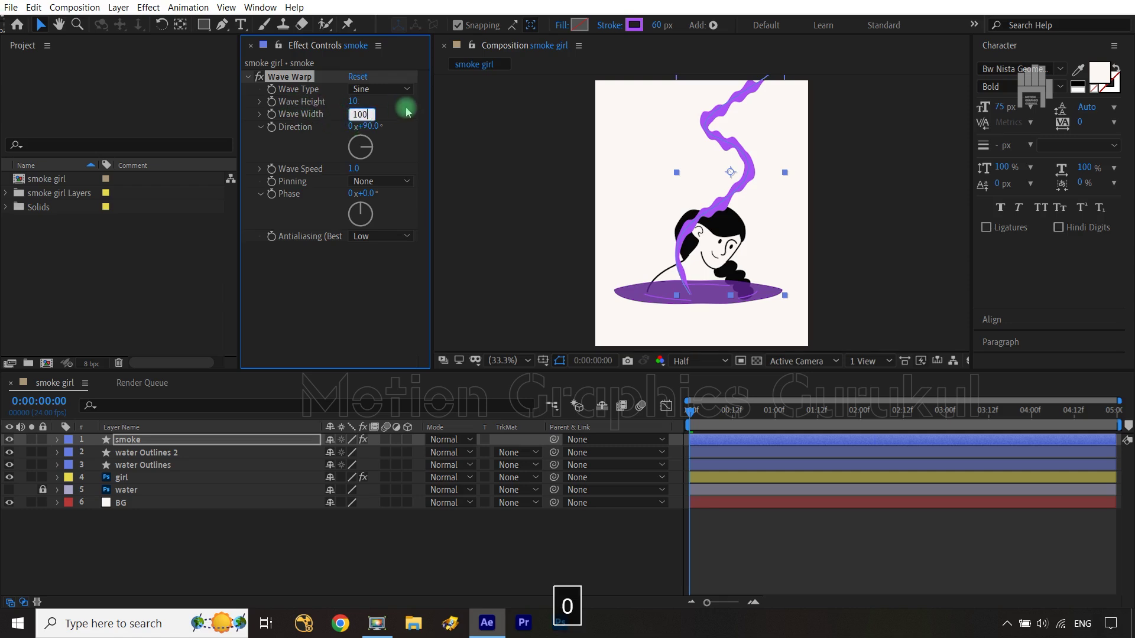
key("Return")
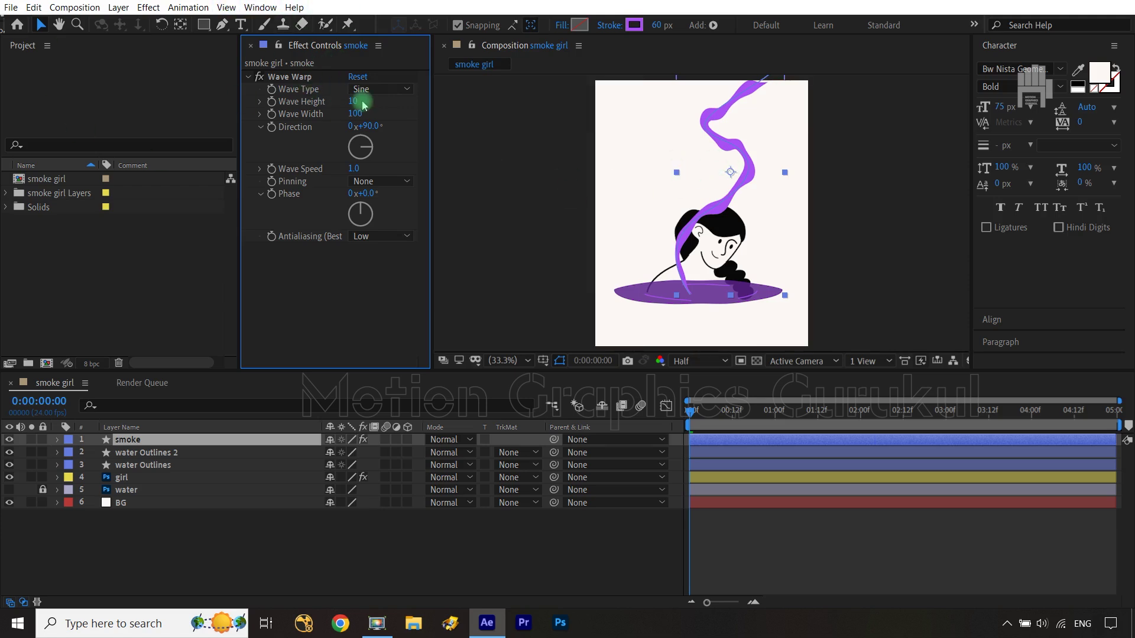
mouse_move(354, 113)
left_mouse_down()
mouse_move(396, 112)
mouse_move(360, 113)
left_mouse_up()
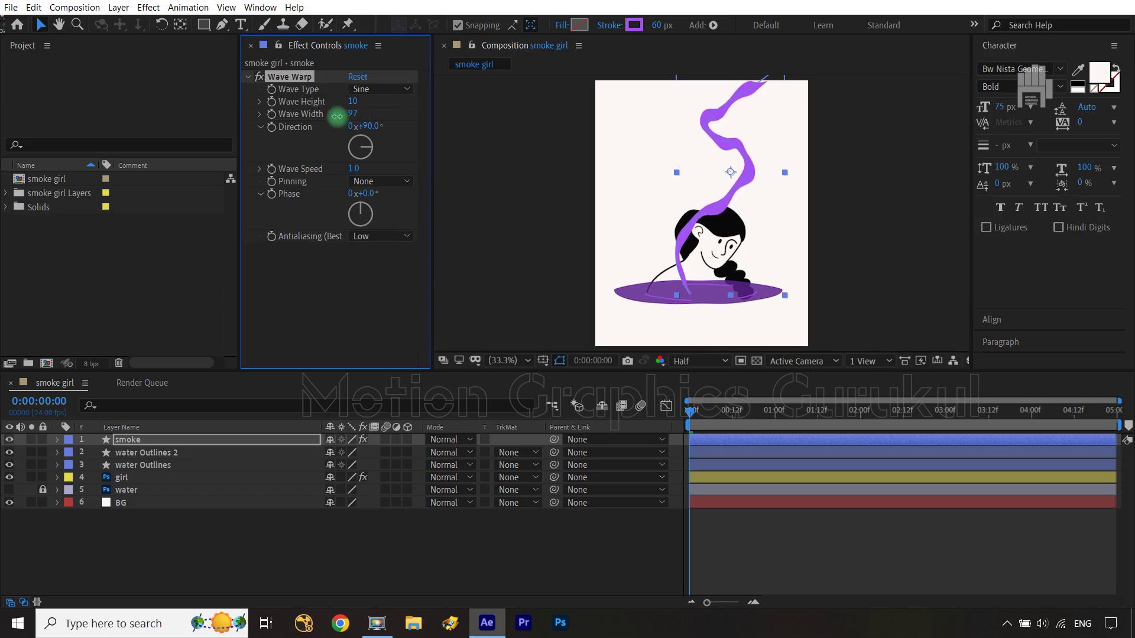
left_click_drag(313, 116, 294, 116)
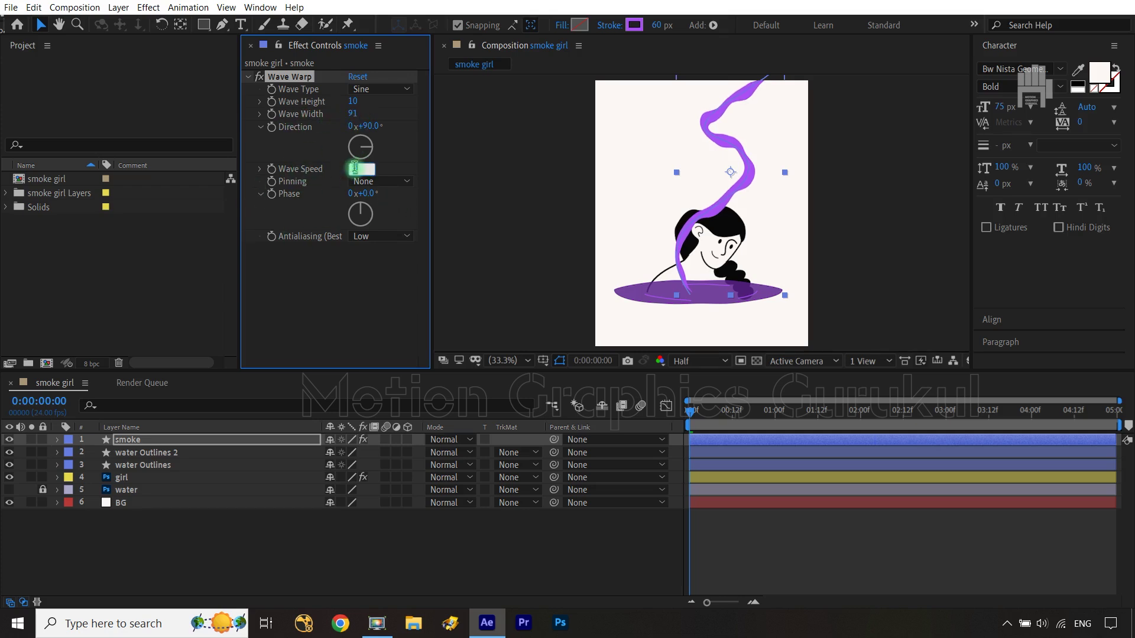
- Set wave speed to 0.5 and pinning to Bottom Edge, then play a preview
type(".5")
left_click(347, 292)
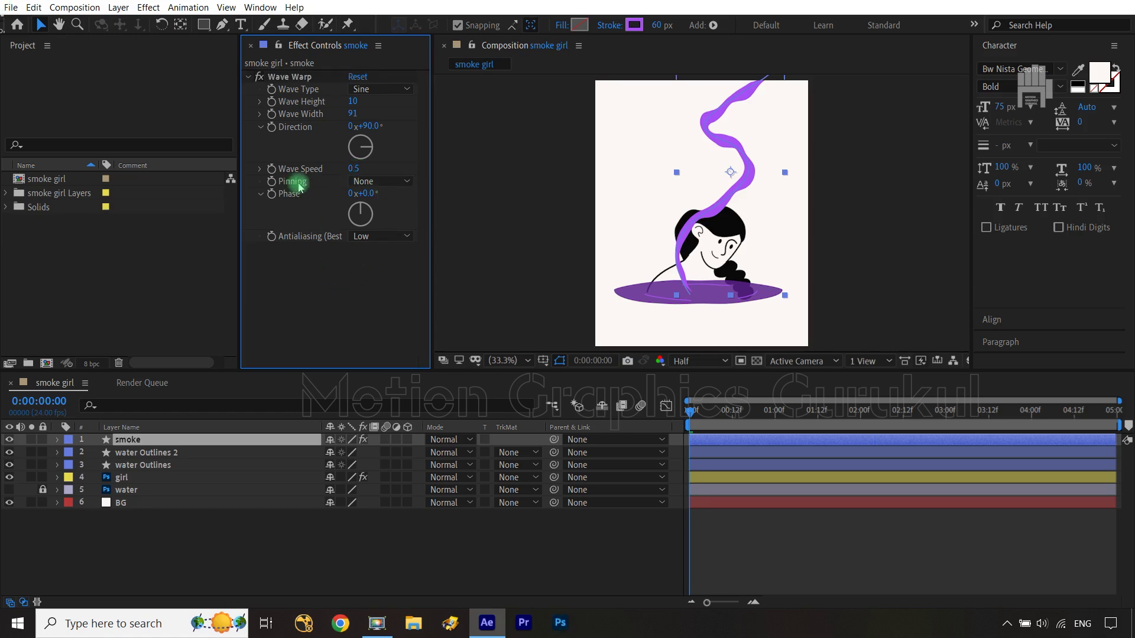
left_click(392, 181)
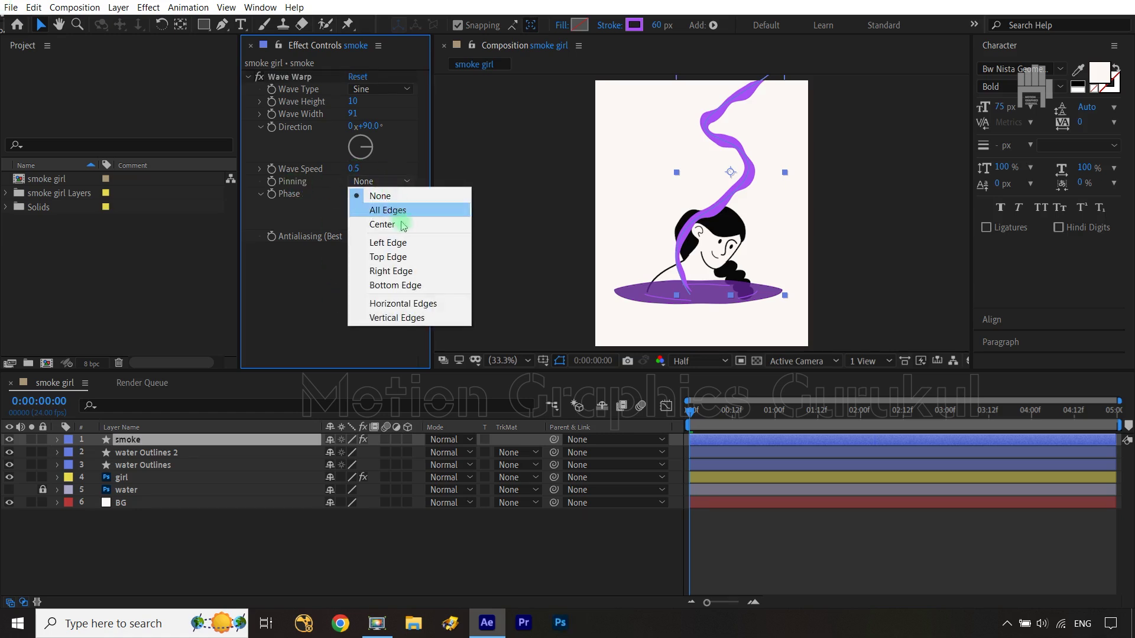
left_click(407, 285)
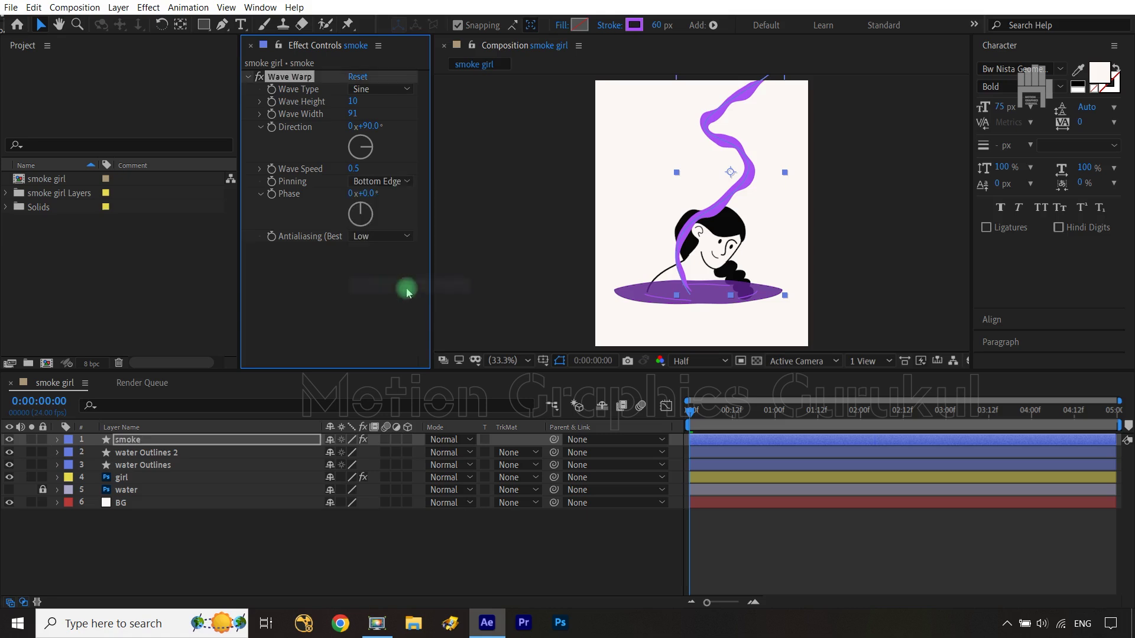
left_click(613, 540)
key("space")
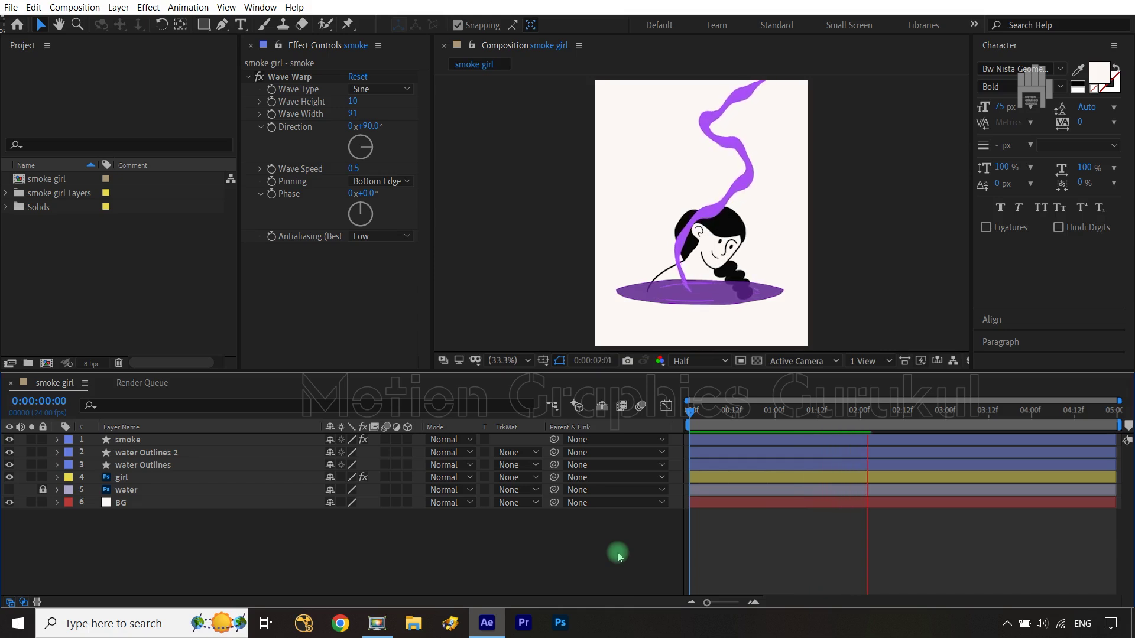
key("space")
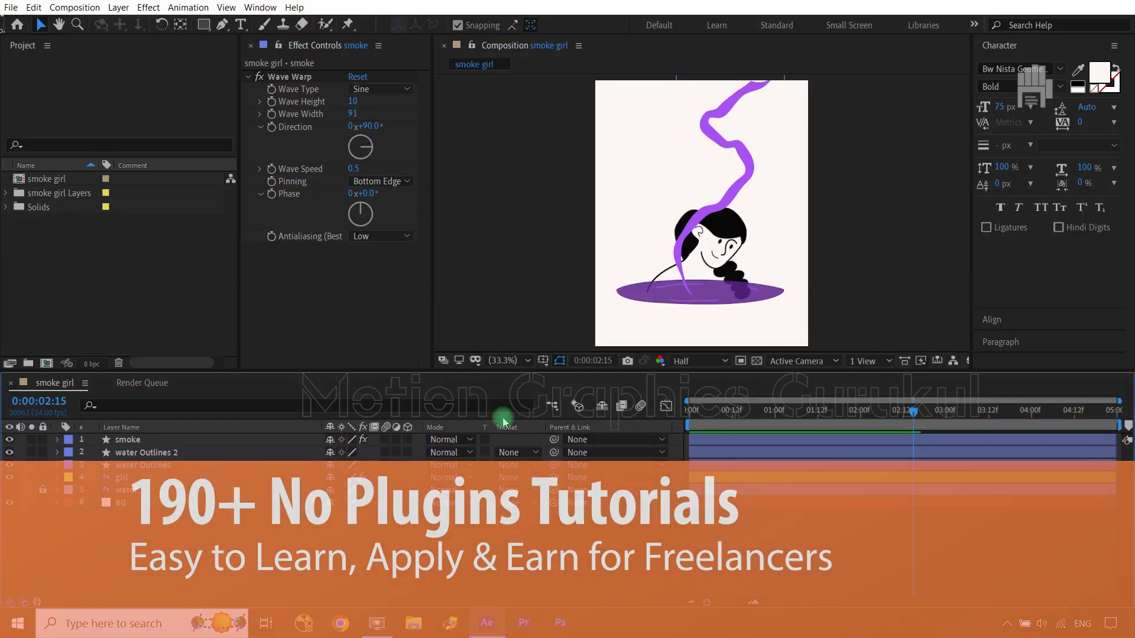
left_click_drag(920, 427, 857, 421)
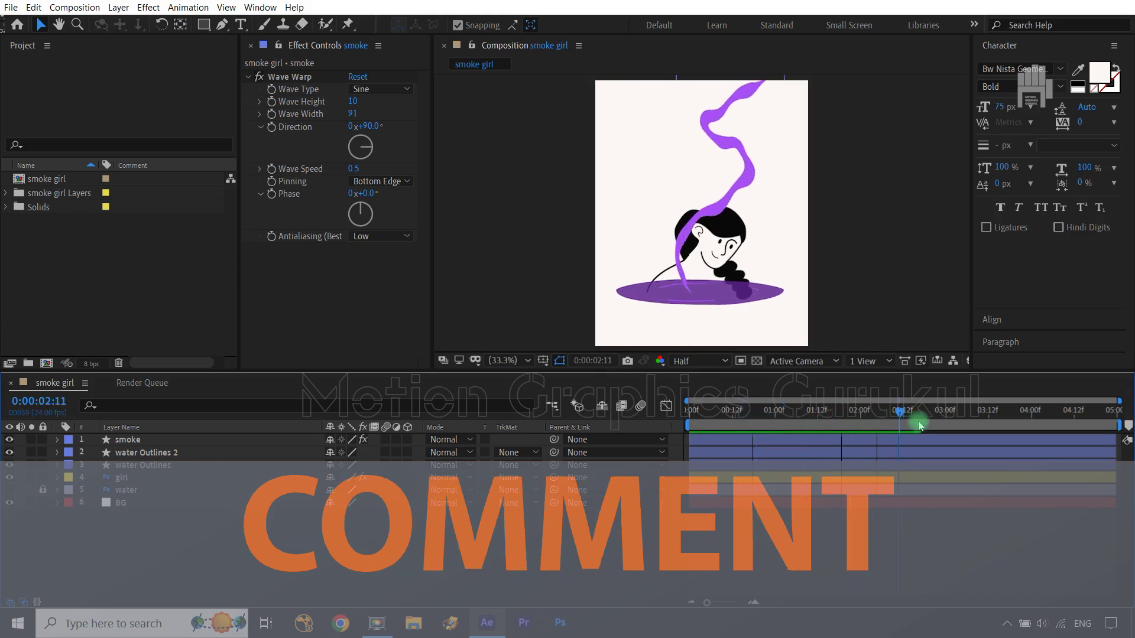
left_click_drag(858, 421, 957, 414)
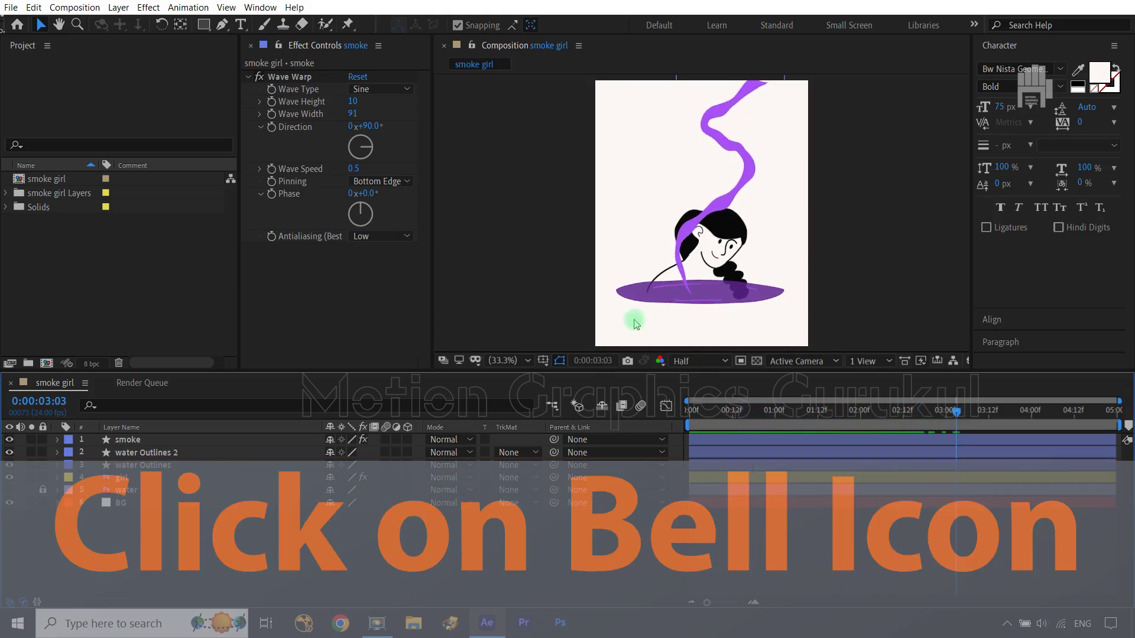
left_click(380, 183)
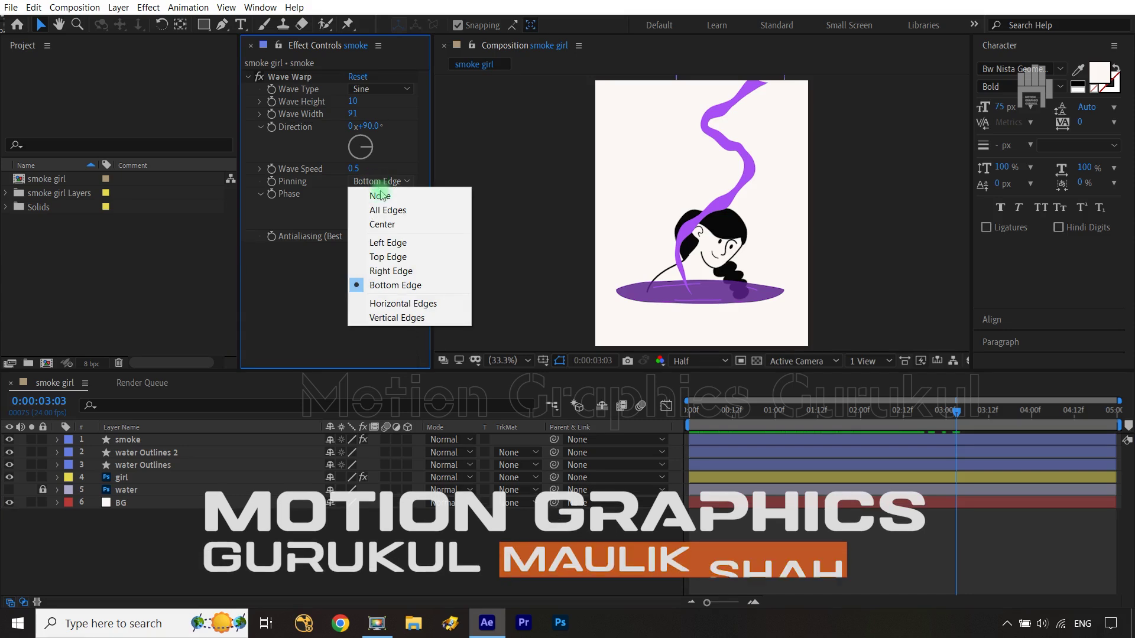
left_click(391, 228)
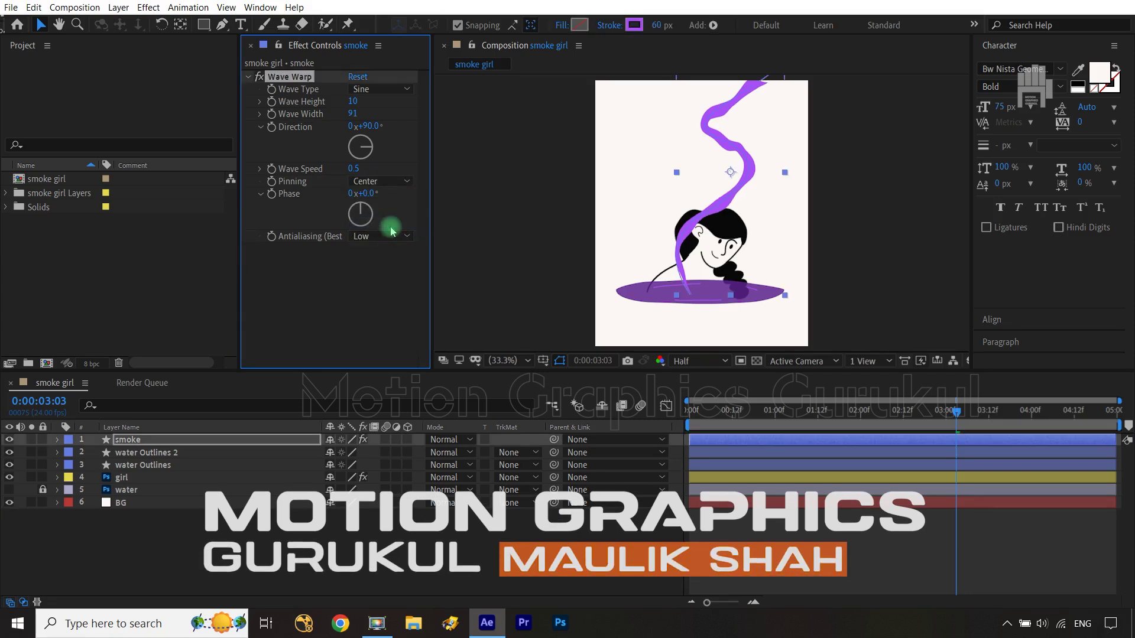
left_click(380, 181)
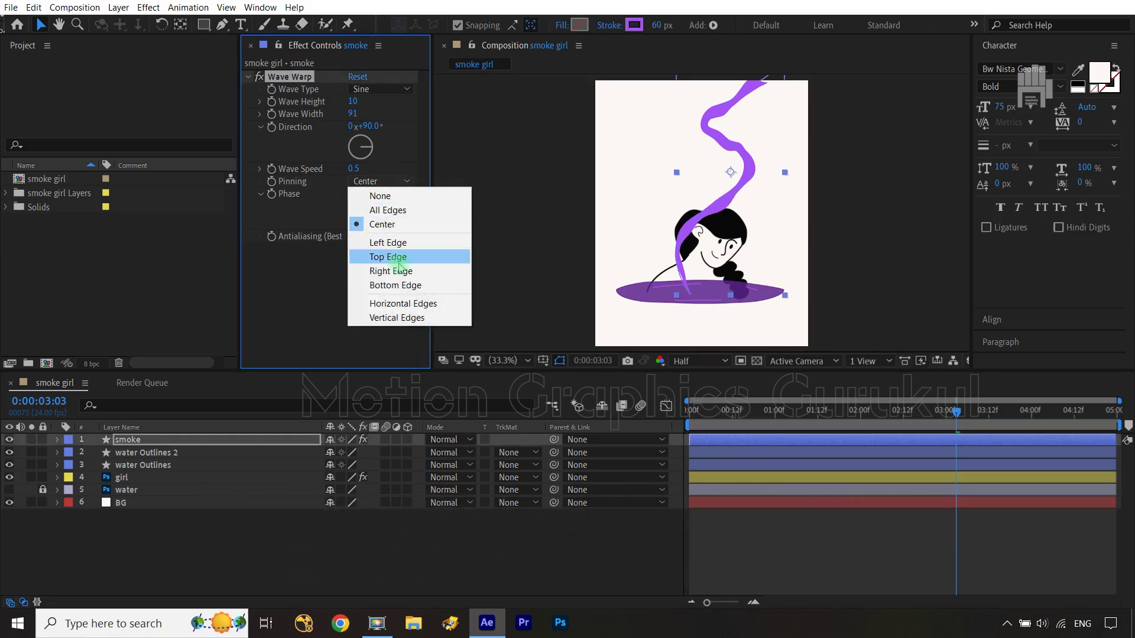
left_click(406, 286)
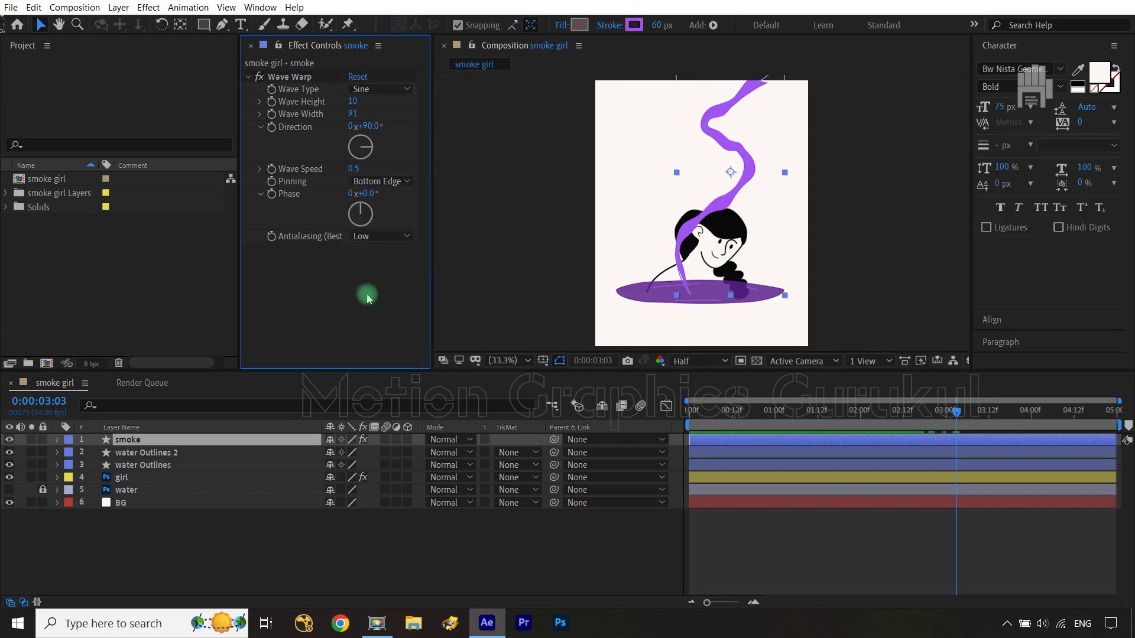
left_click(390, 544)
left_click(556, 520)
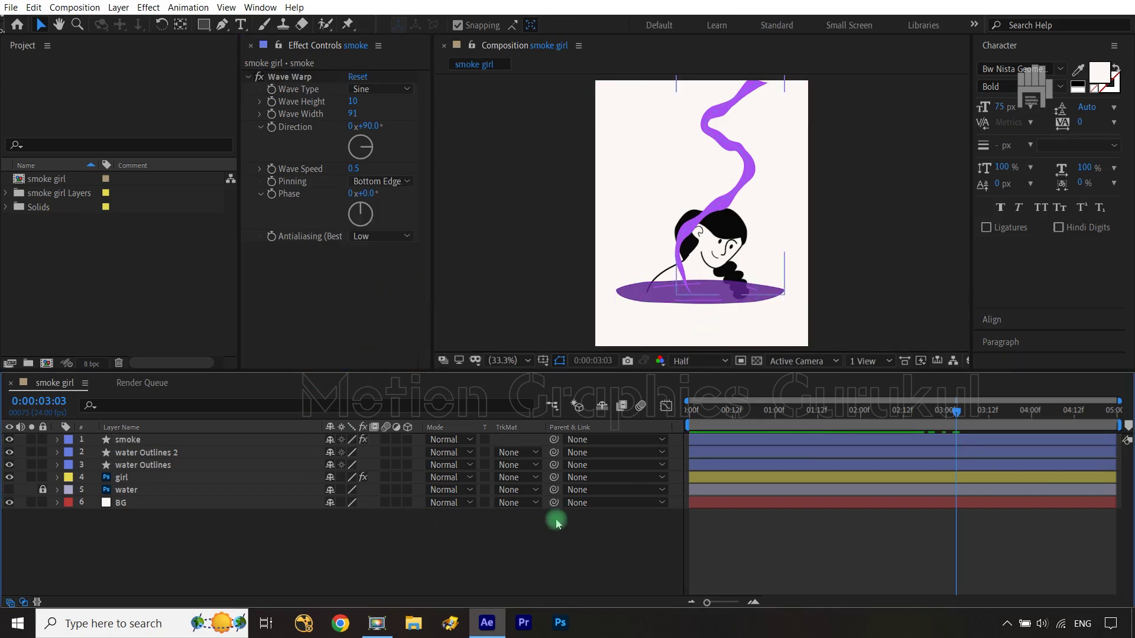
- Duplicate the smoke layer as smoke 2 and reveal its Phase expression
left_click(188, 440)
key("ctrl+d")
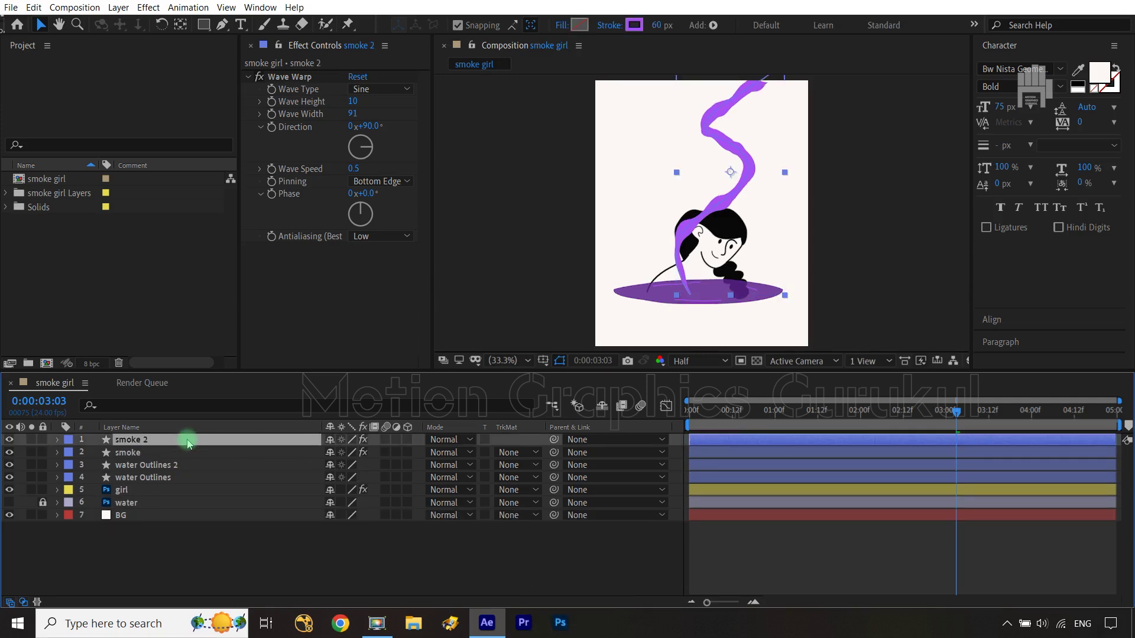
key("e")
key("e")
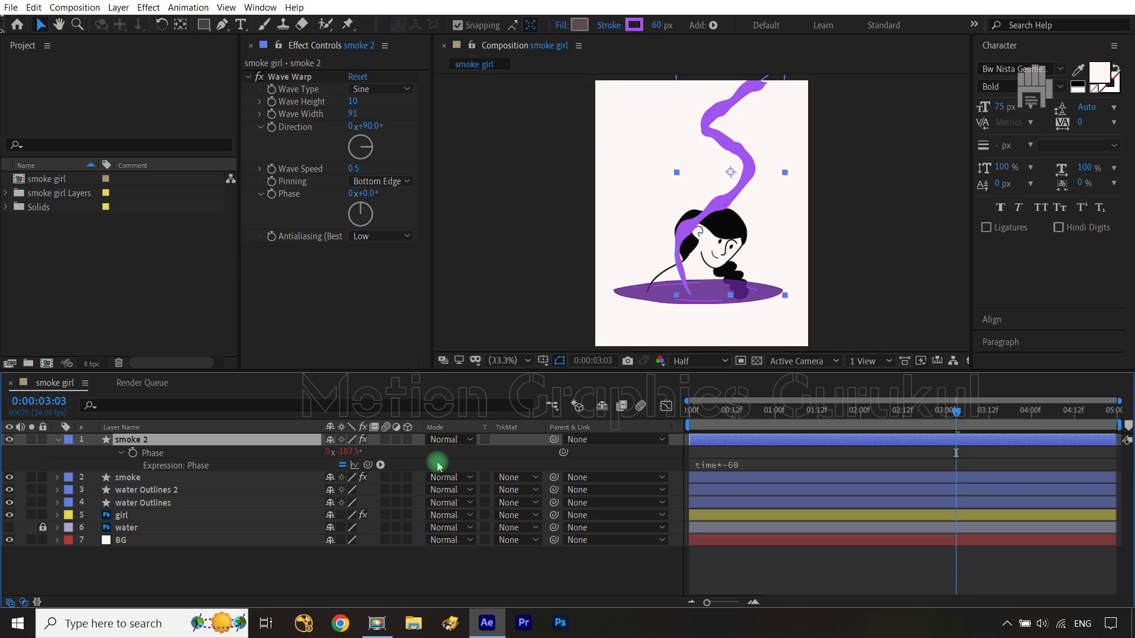
- Change smoke 2's Phase expression from time*-60 to time*-40
left_click(739, 465)
left_click(763, 464)
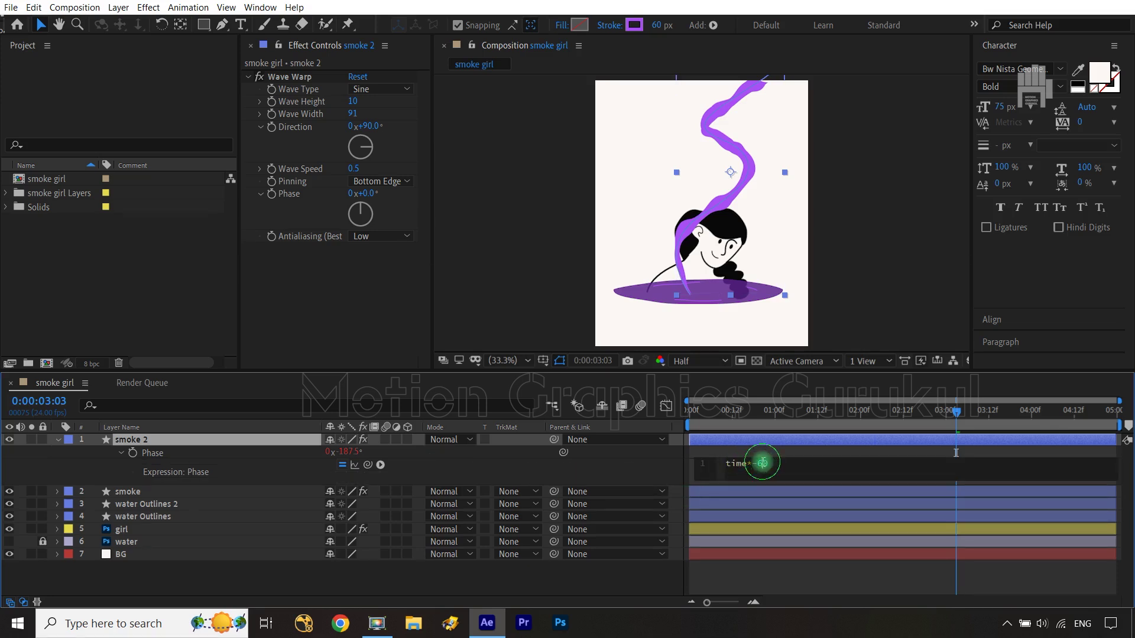
double_click(762, 463)
key("Left")
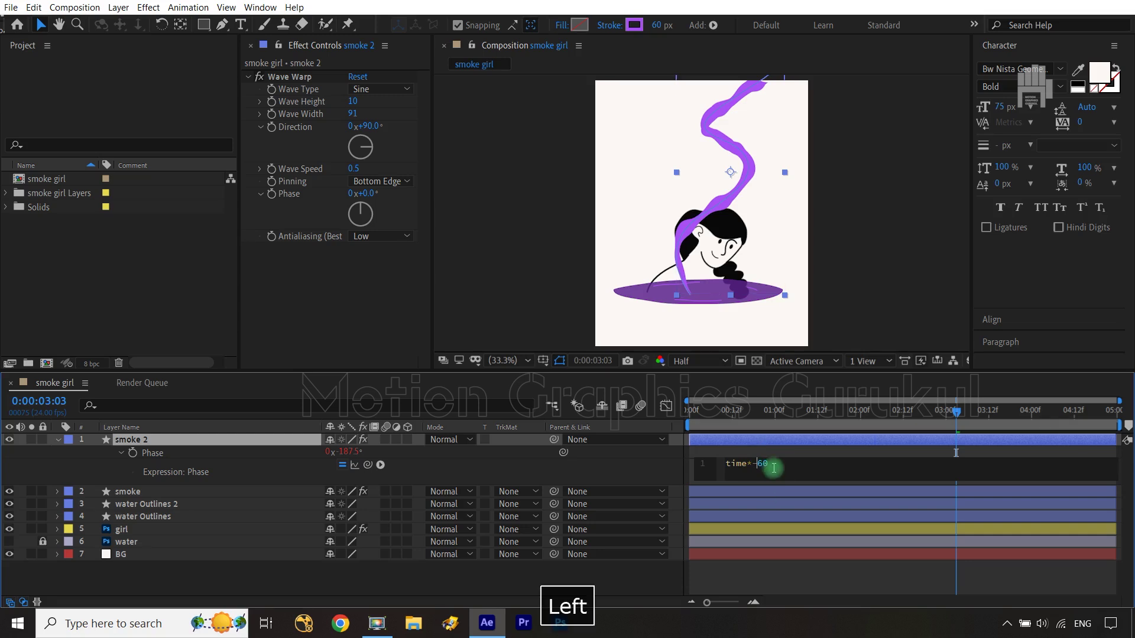
key("Right")
key("BackSpace")
type("4")
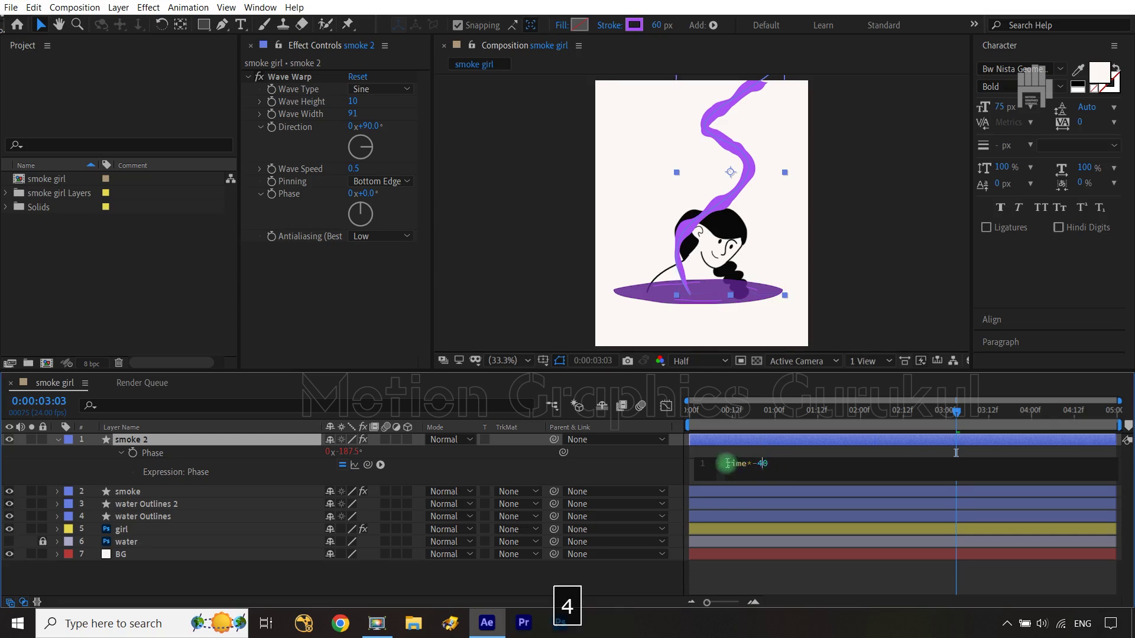
left_click(653, 464)
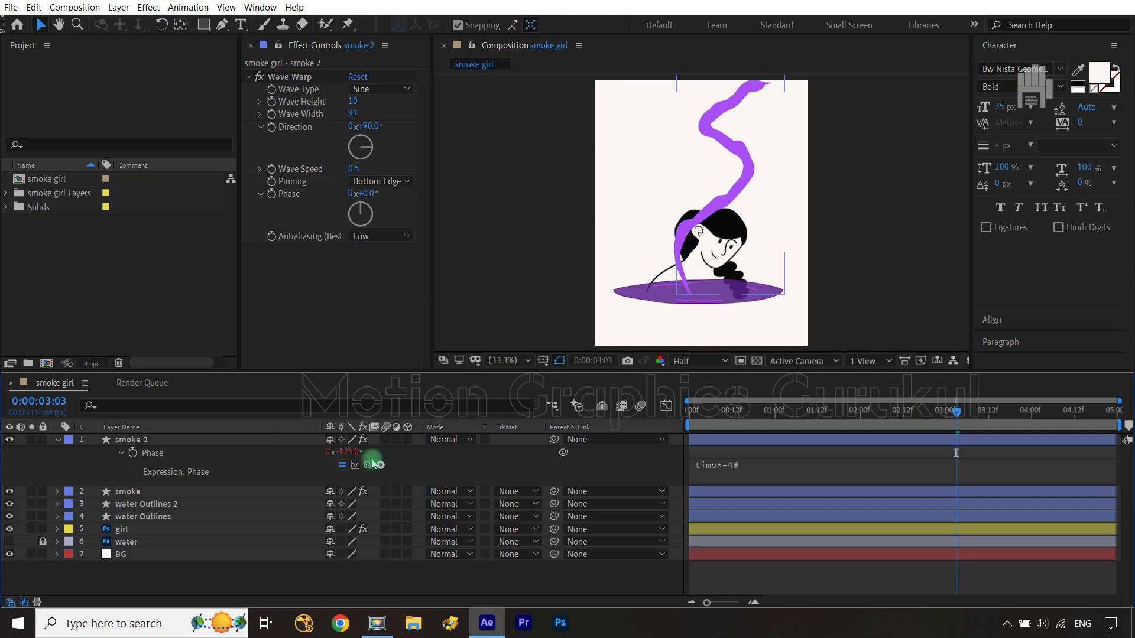
- Switch smoke 2's Wave Warp to the Circle wave type with wave speed 0.7
left_click(163, 444)
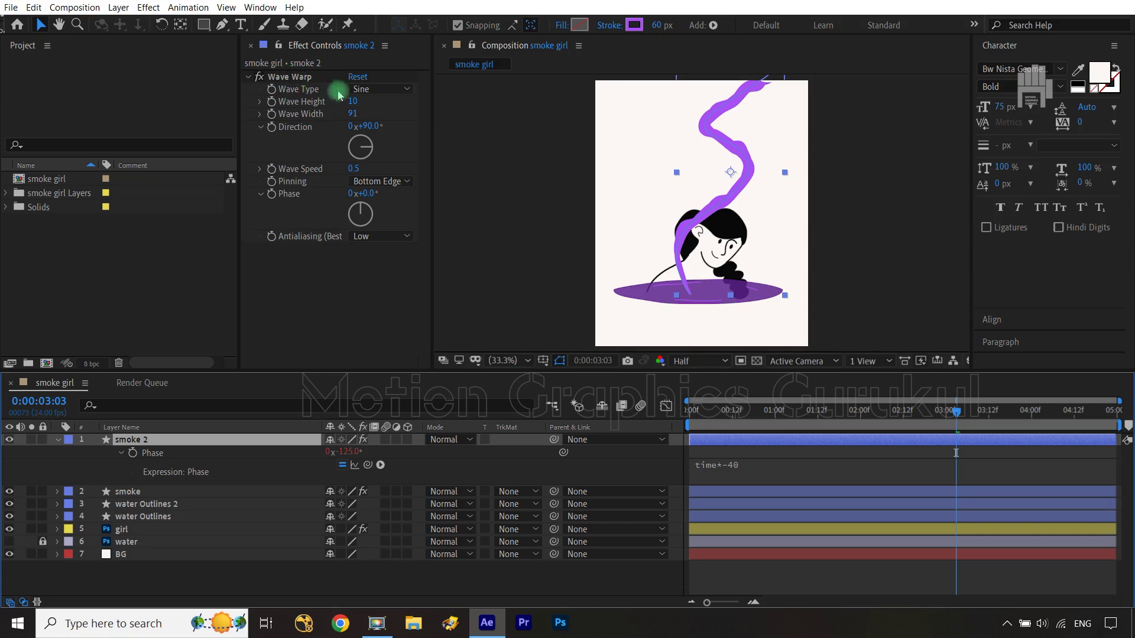
left_click(380, 92)
left_click(399, 158)
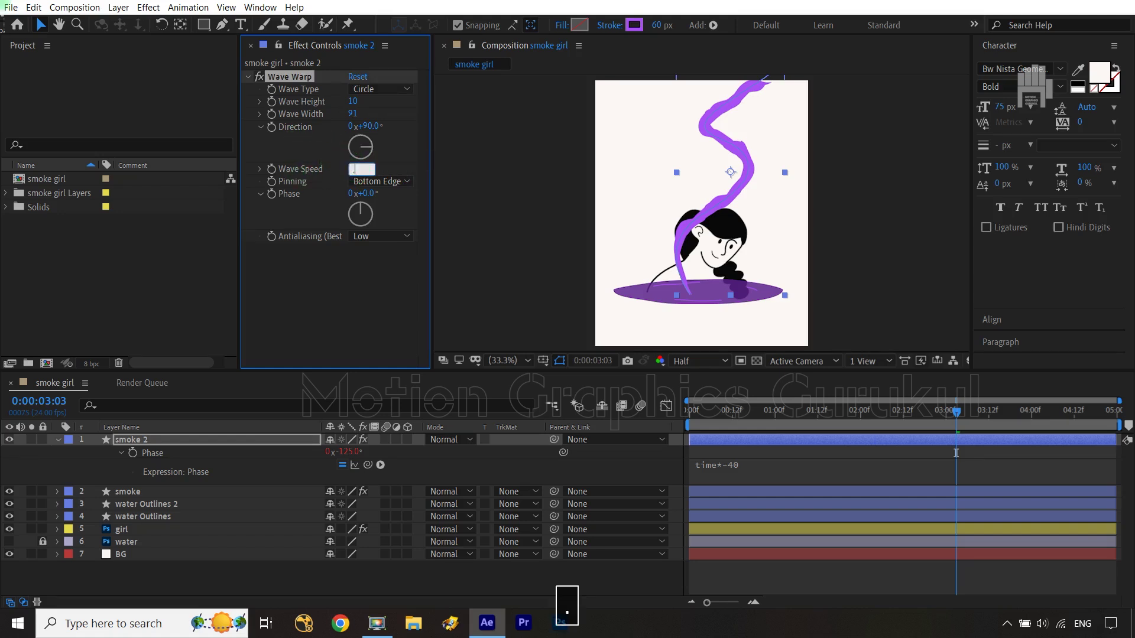
type(".7")
left_click(350, 306)
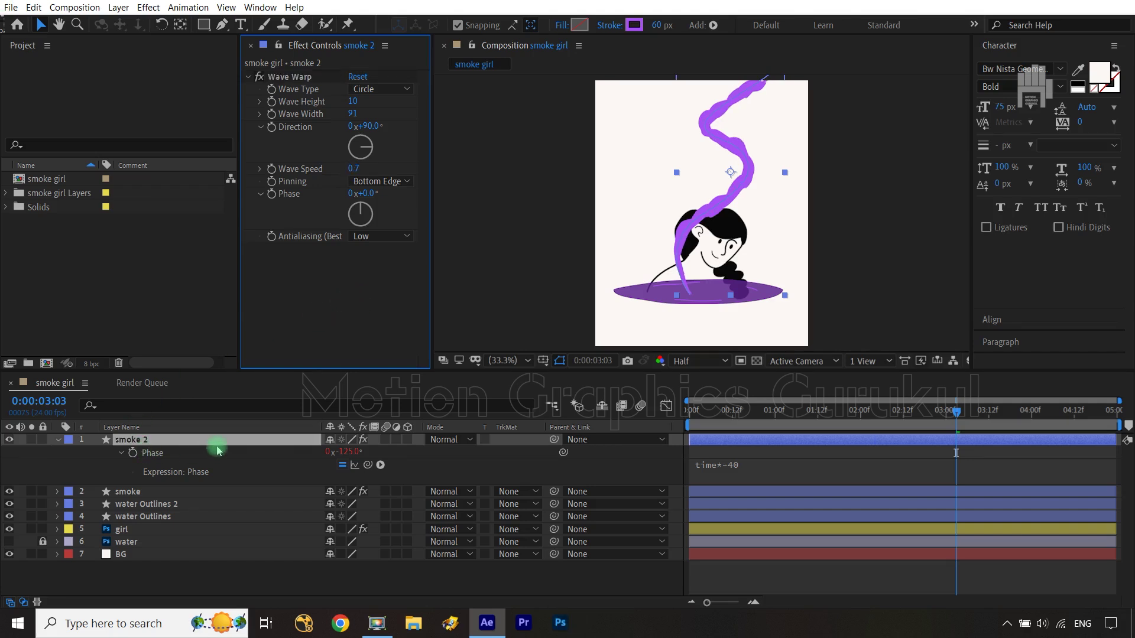
- Reveal smoke 2's Path 1 and set the layer's label colour to Orange
left_click(57, 440)
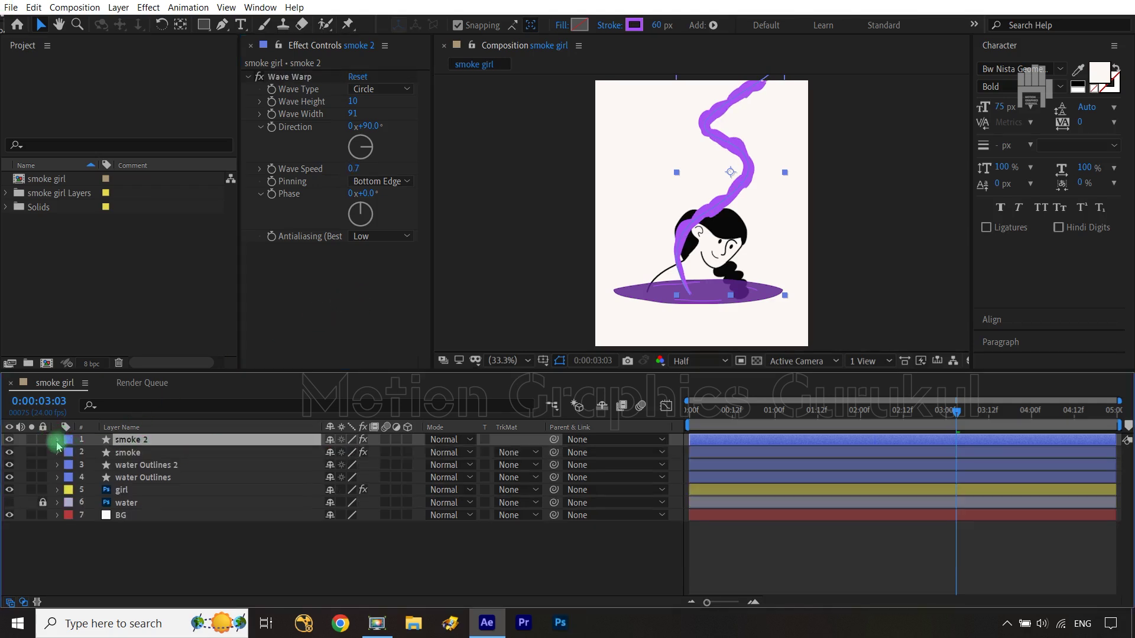
left_click(58, 440)
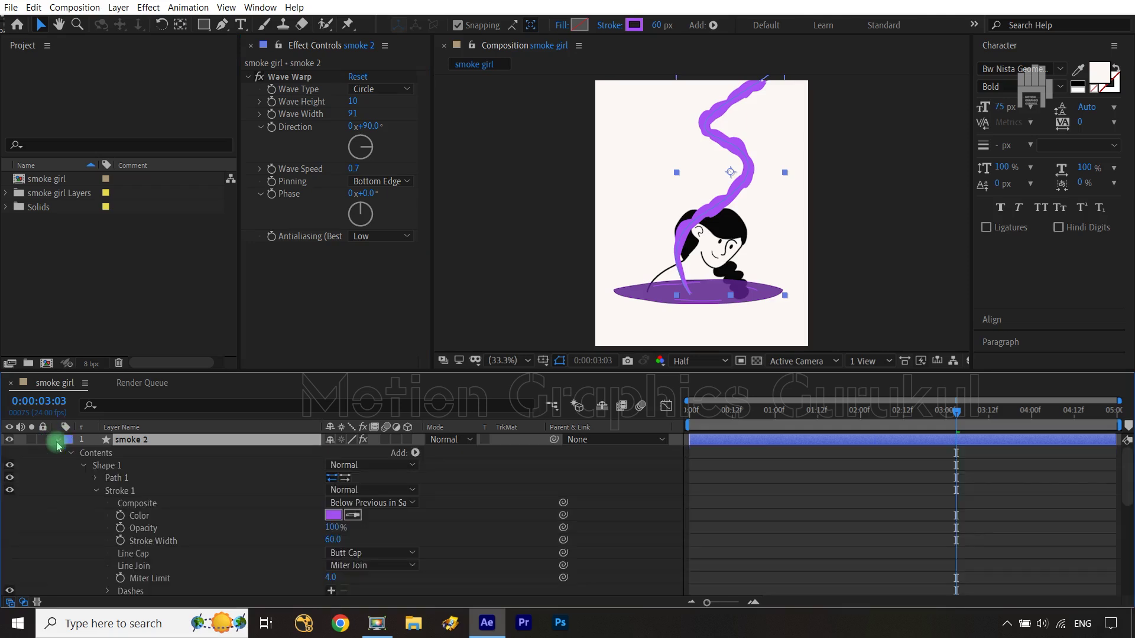
left_click(94, 484)
left_click(138, 492)
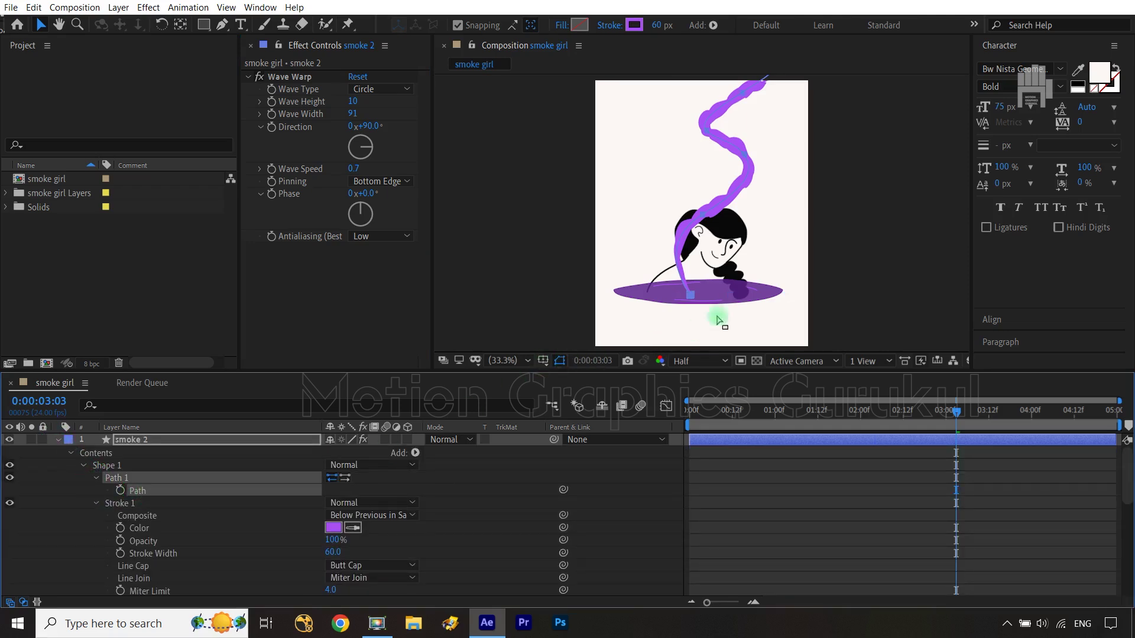
left_click(68, 440)
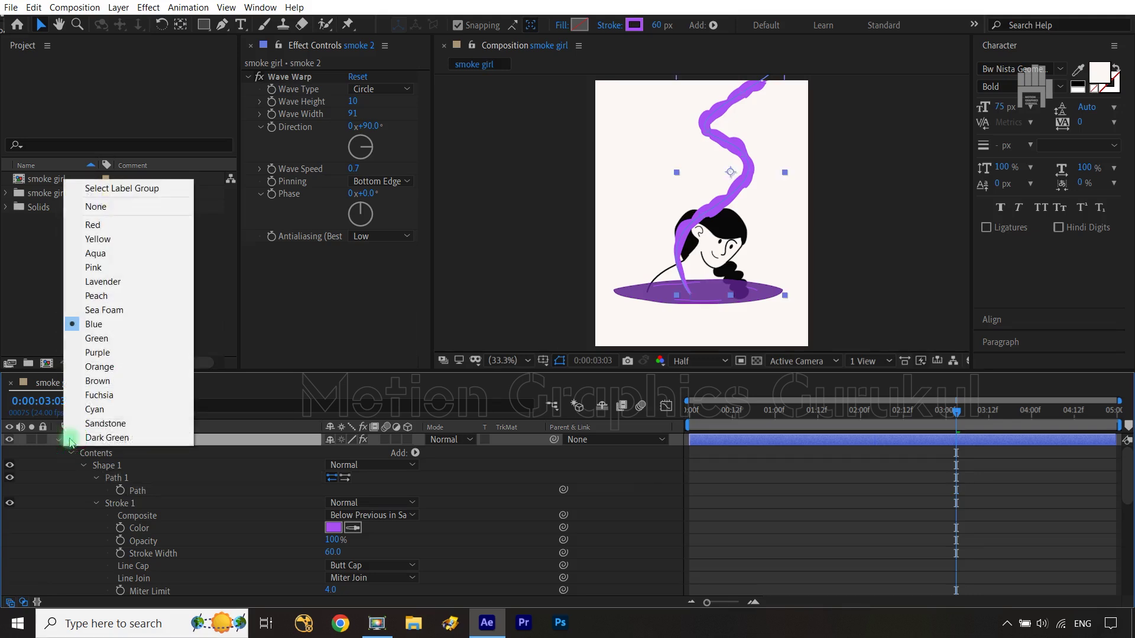
left_click(99, 367)
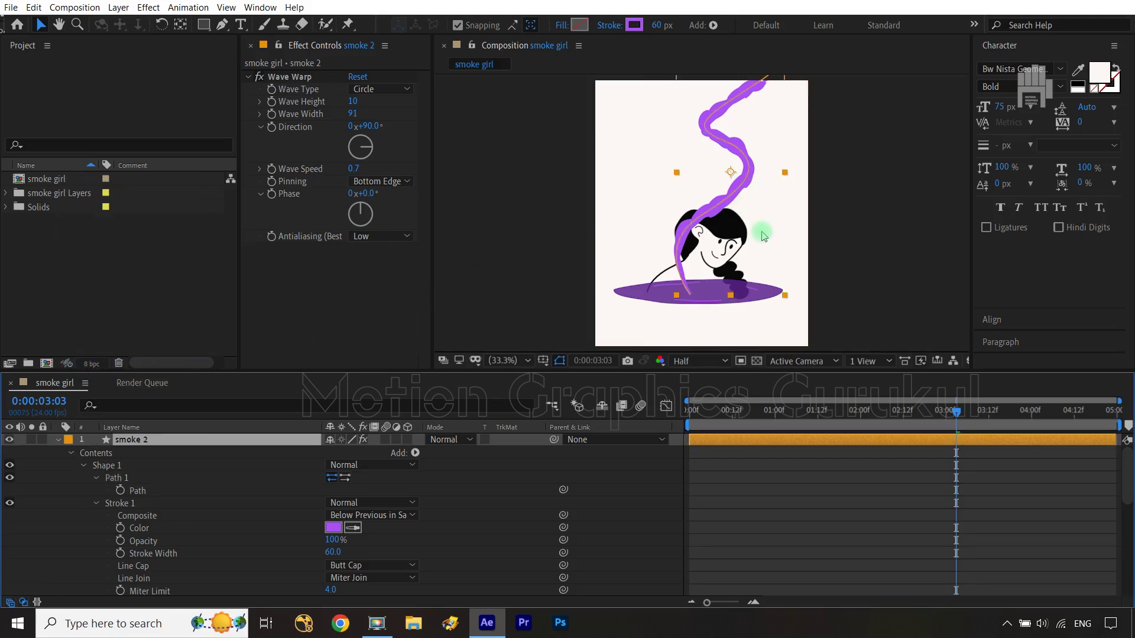
- Convert the middle vertex of smoke 2's path into a smooth curve point
key("slash")
key("shift+slash")
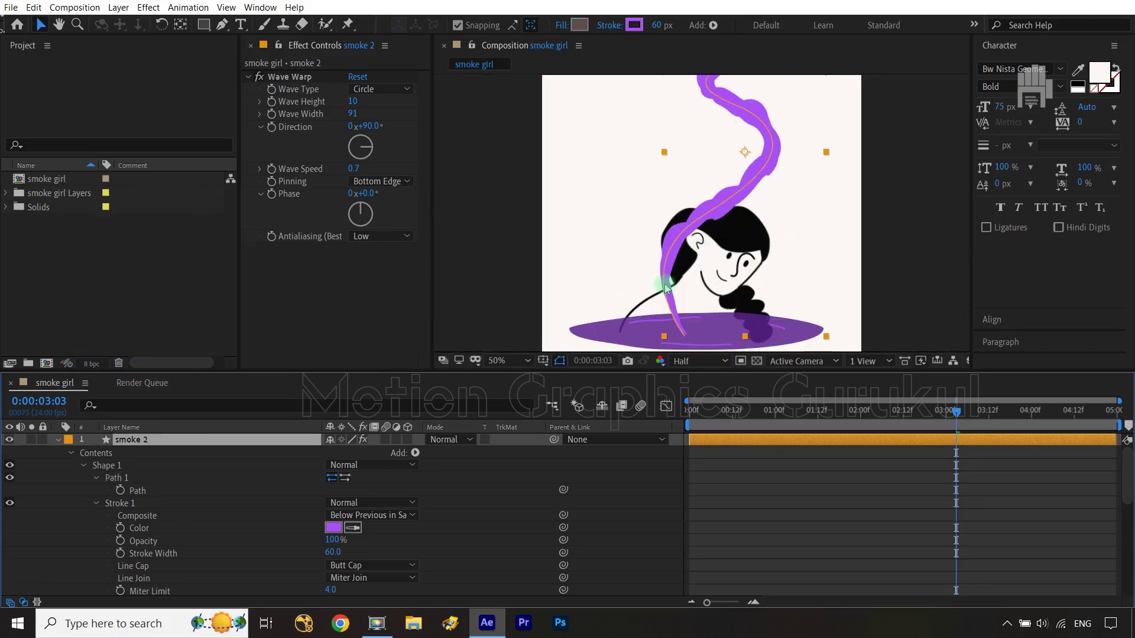
left_click(155, 494)
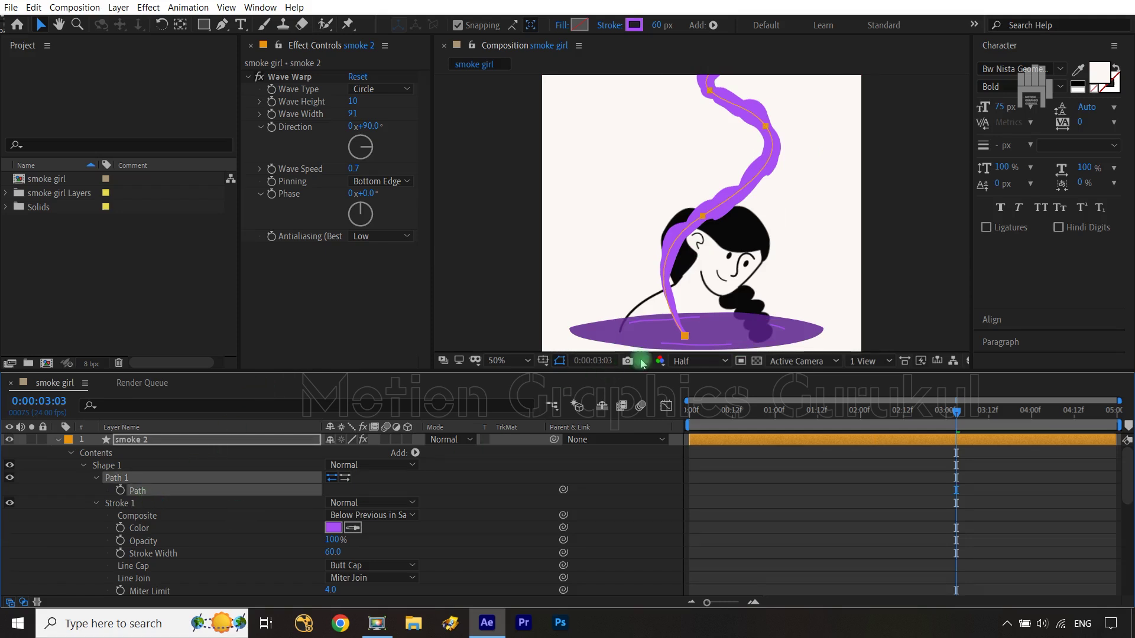
left_click(703, 216)
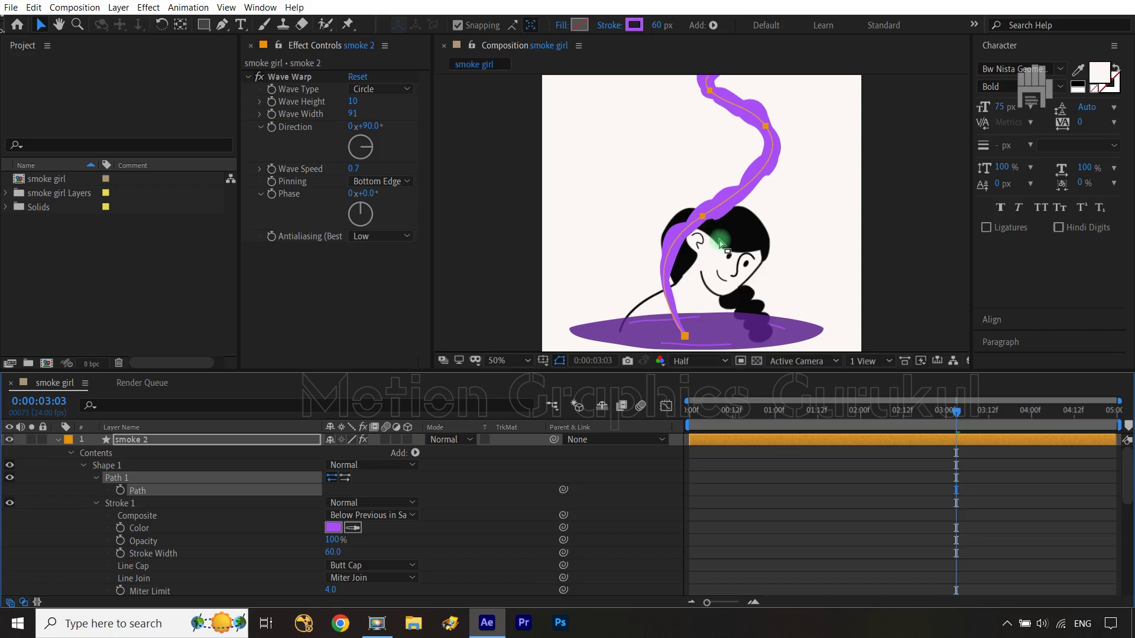
left_click(702, 217, "ctrl+alt")
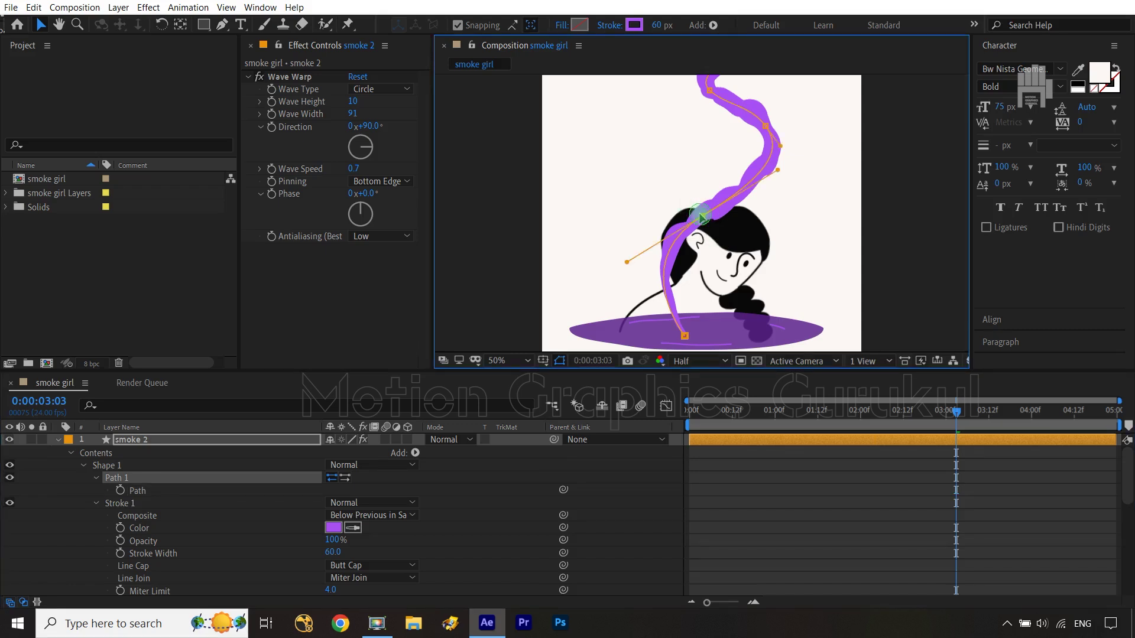
- Move smoke 2's middle path point up-left and bend its handles to reshape the lower curve
left_click_drag(702, 217, 684, 208)
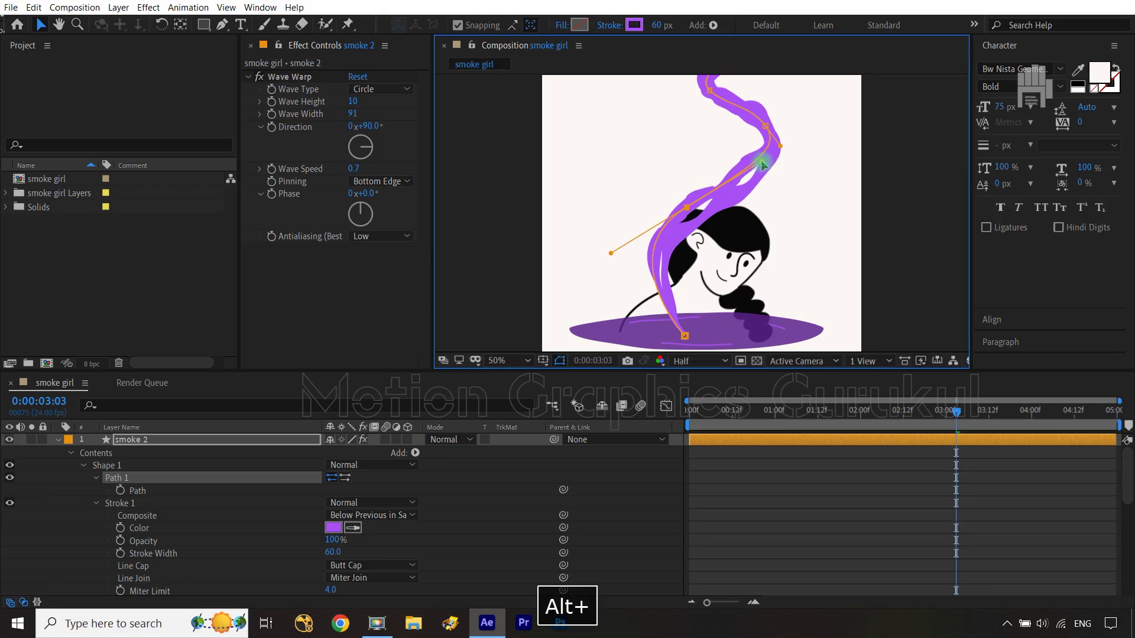
mouse_move(762, 168)
left_mouse_down()
mouse_move(781, 209)
mouse_move(827, 231)
mouse_move(804, 216)
left_mouse_up()
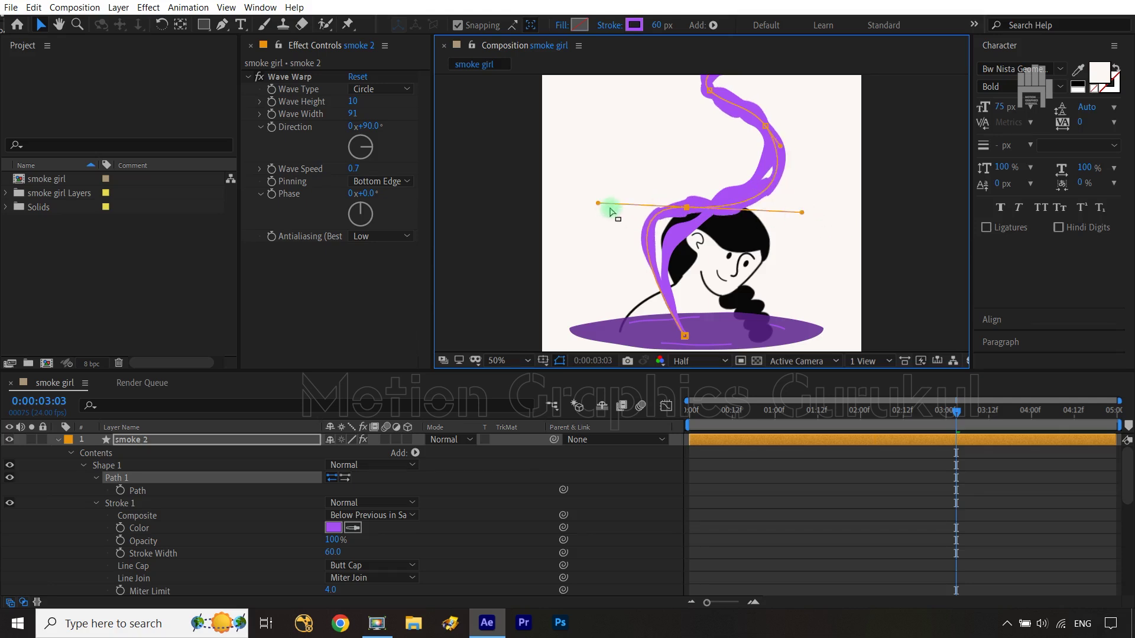
left_click_drag(599, 206, 614, 206)
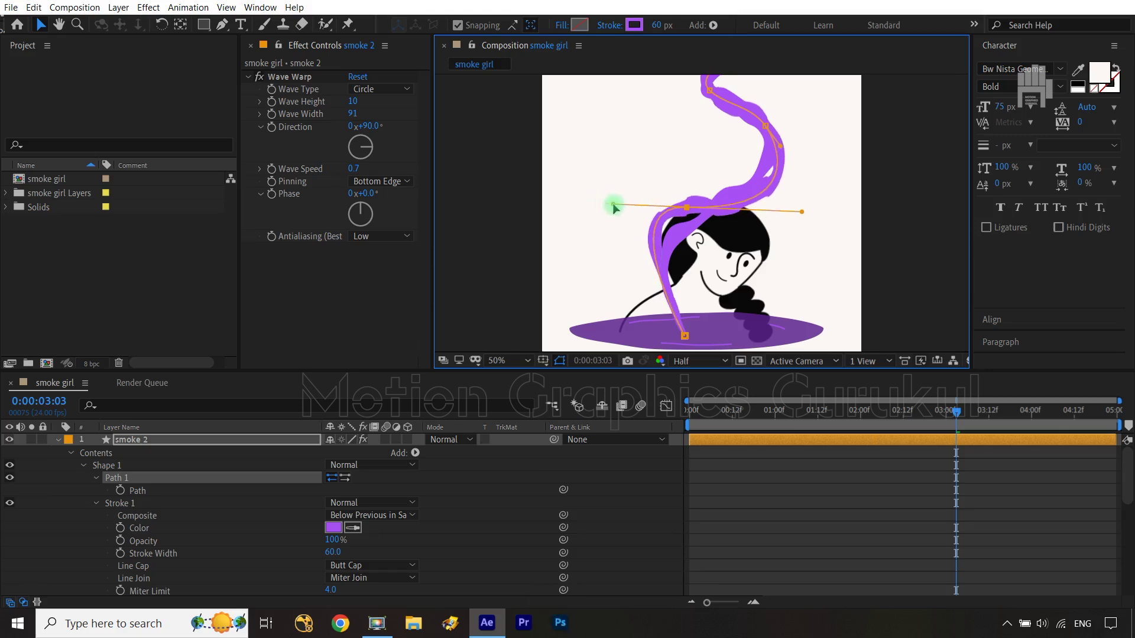
key("space")
left_click_drag(831, 177, 831, 269)
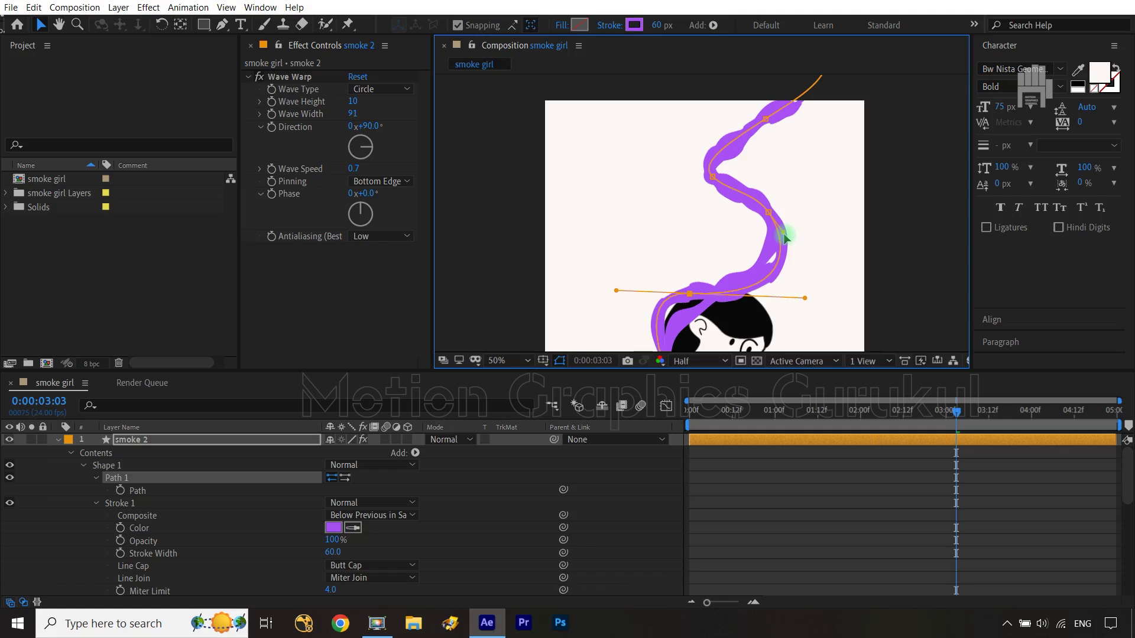
left_click_drag(783, 232, 799, 228)
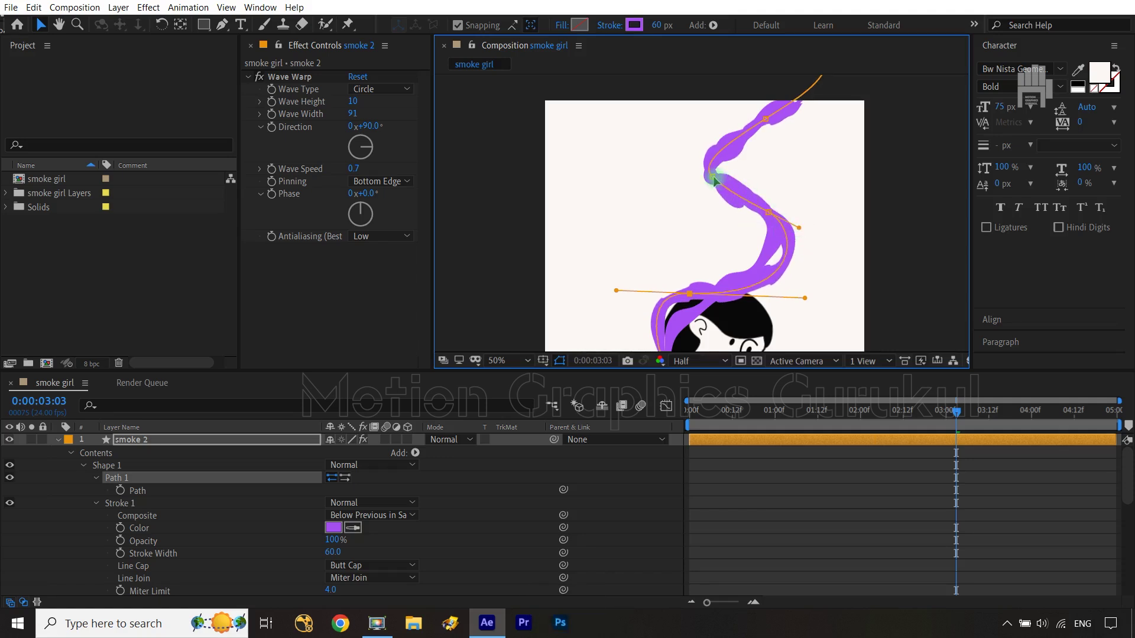
- Reshape the upper bends and top segment of the smoke 2 path, then fit the comp
mouse_move(712, 177)
left_mouse_down()
mouse_move(697, 177)
mouse_move(698, 207)
left_mouse_up()
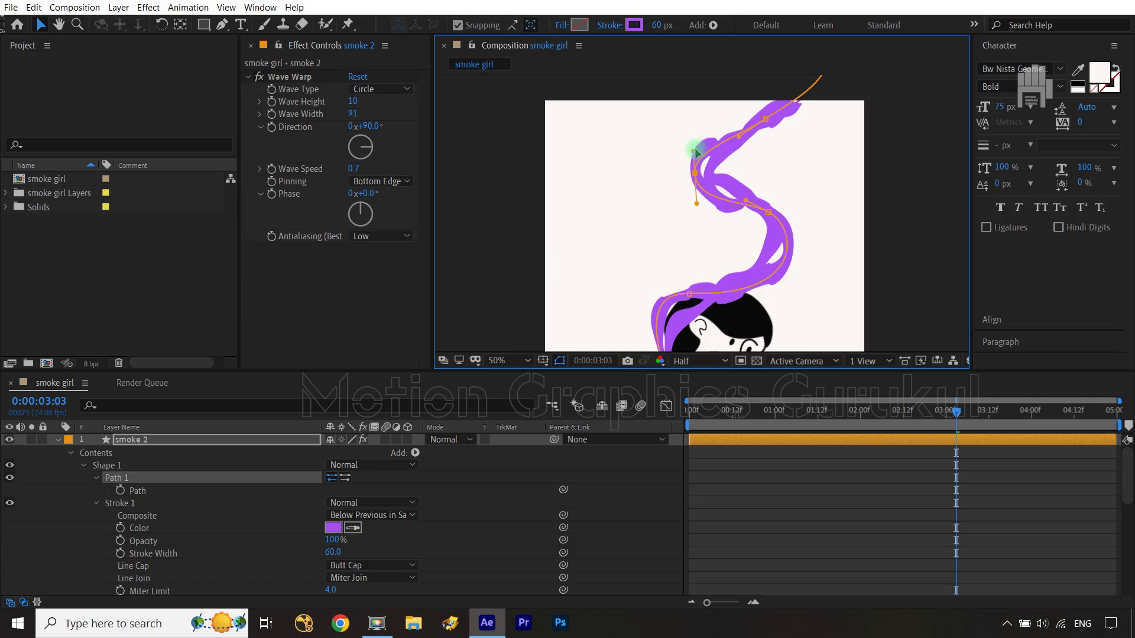
left_click_drag(695, 151, 712, 151)
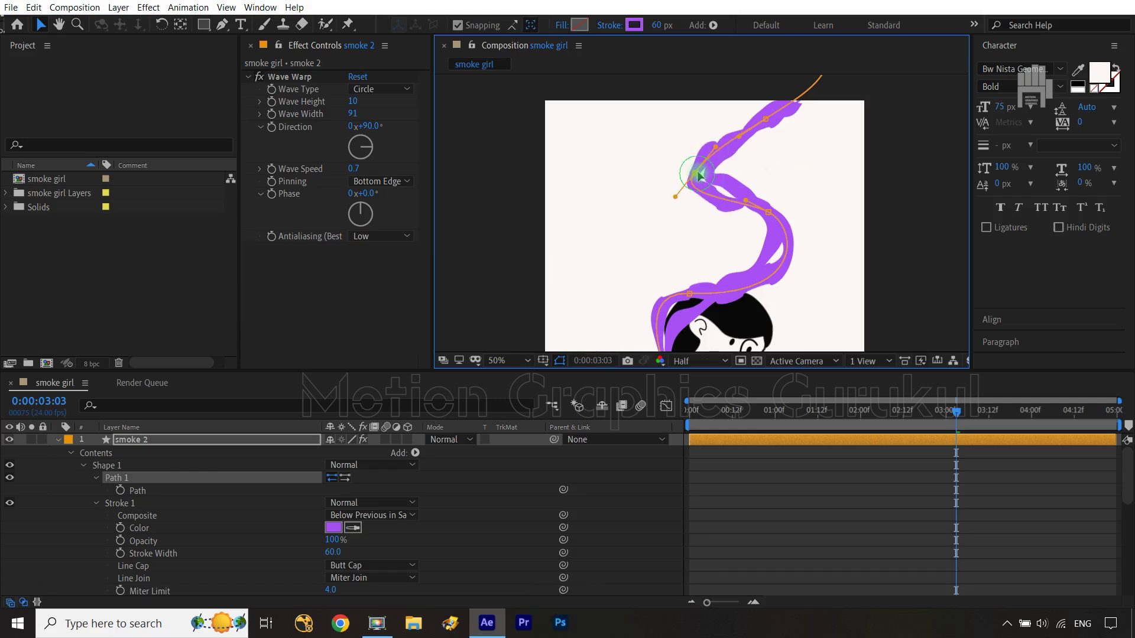
left_click_drag(699, 174, 742, 168)
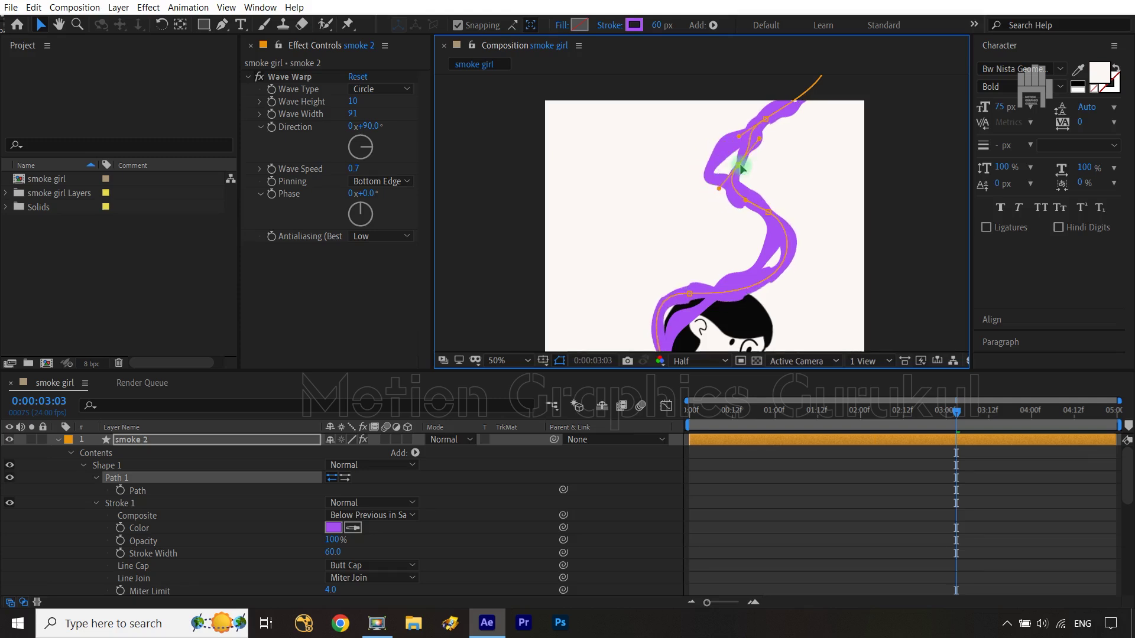
left_click_drag(828, 182, 780, 223)
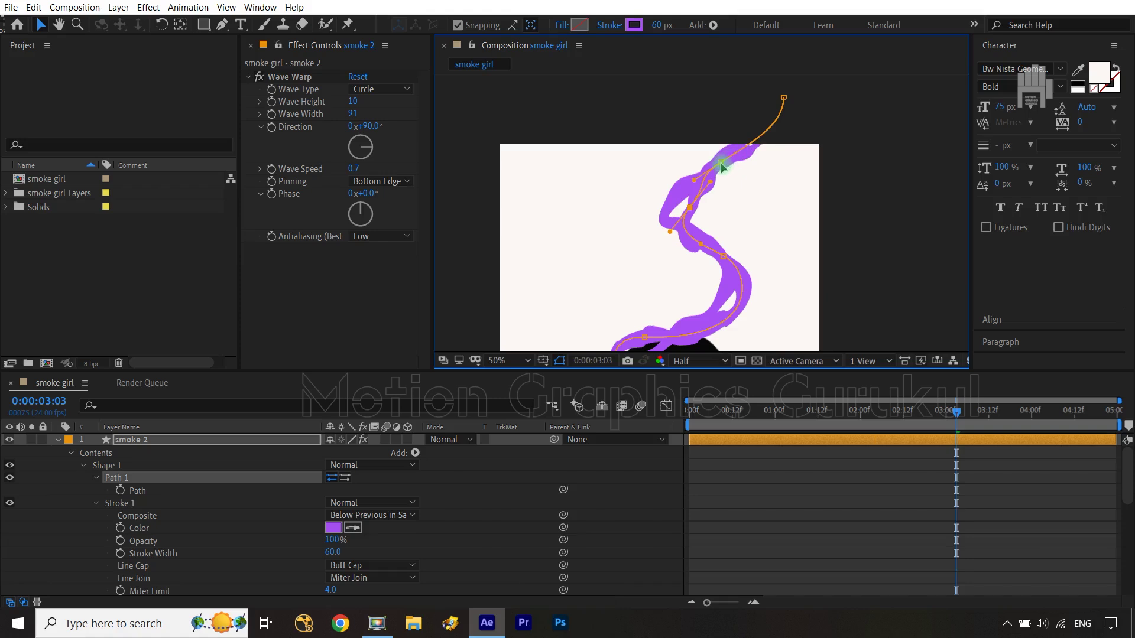
left_click_drag(721, 167, 732, 173)
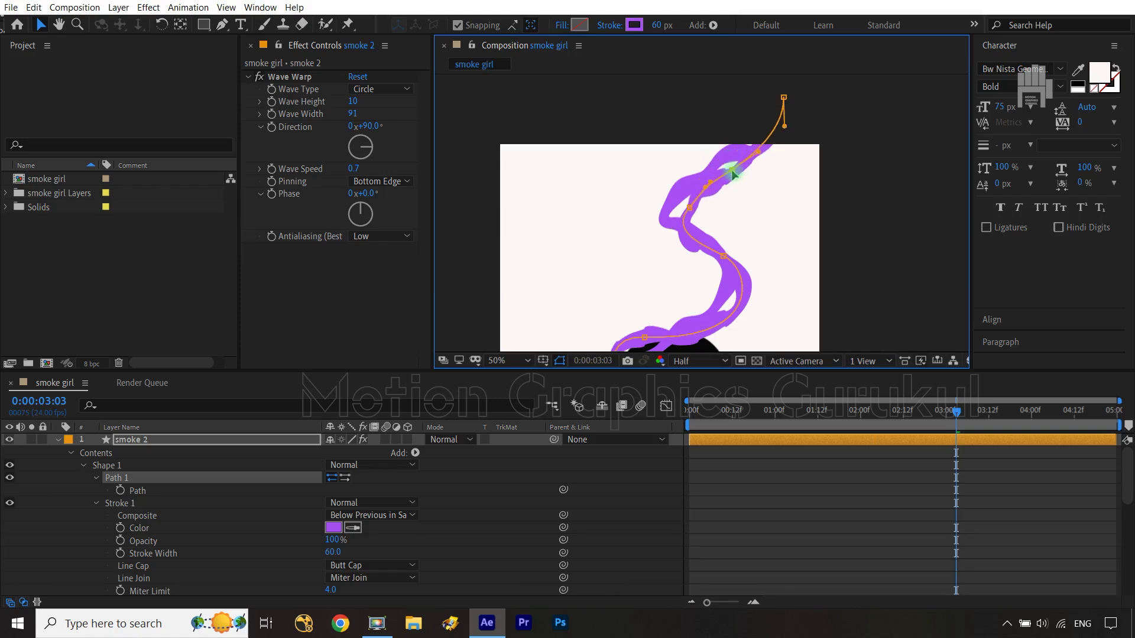
key("shift+slash")
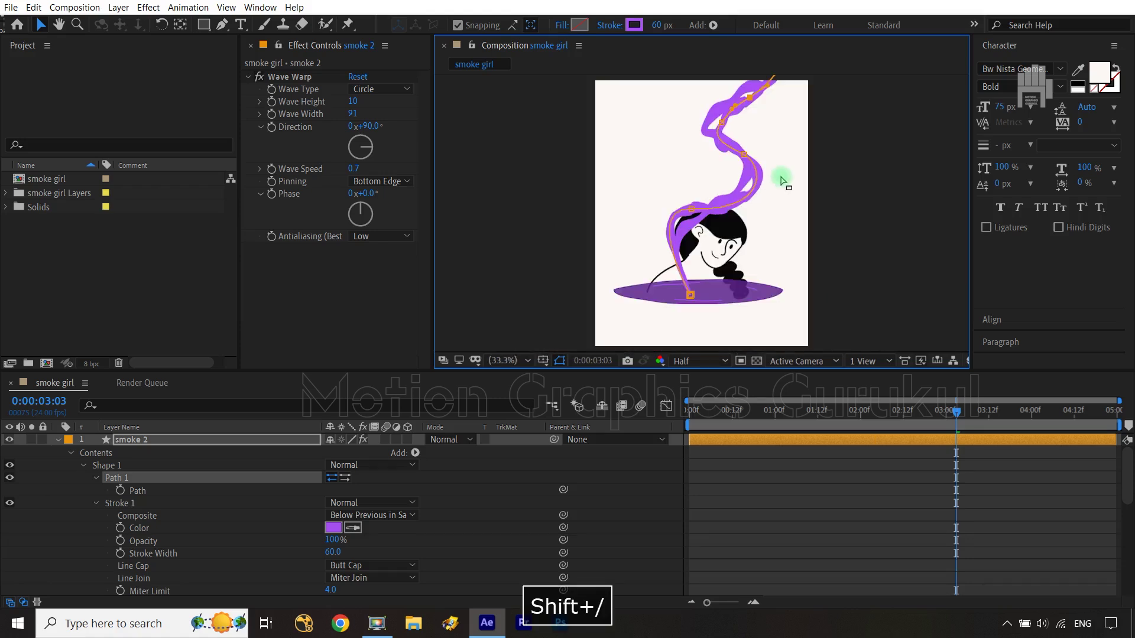
left_click(681, 485)
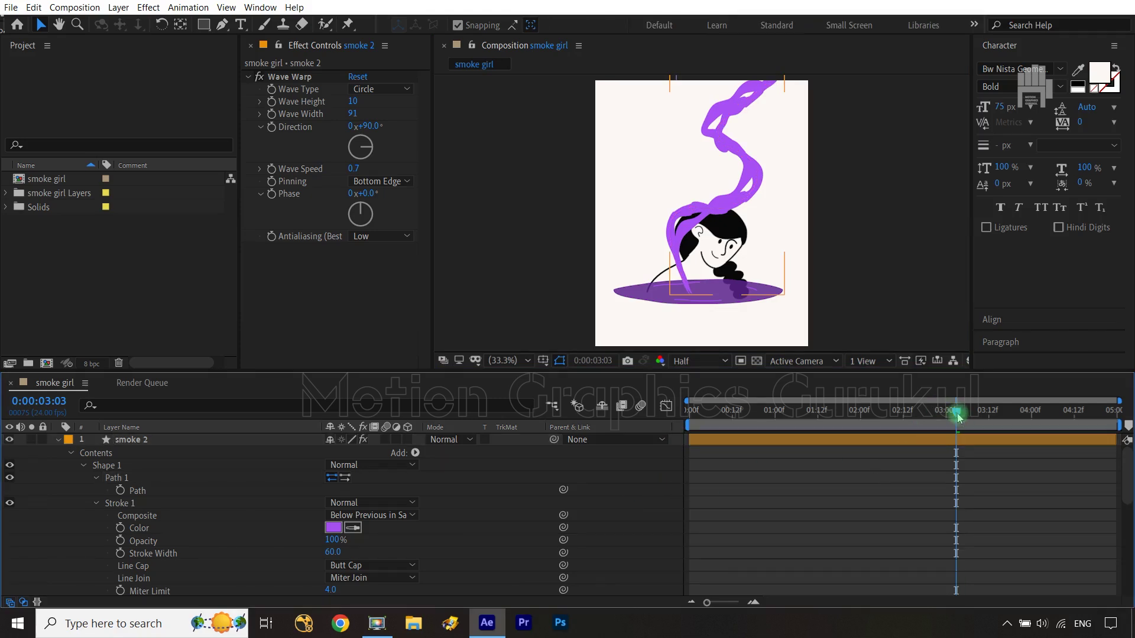
- Collapse smoke 2, scrub to preview the smoke motion, and park at 0:00:01:00
left_click_drag(939, 409, 748, 434)
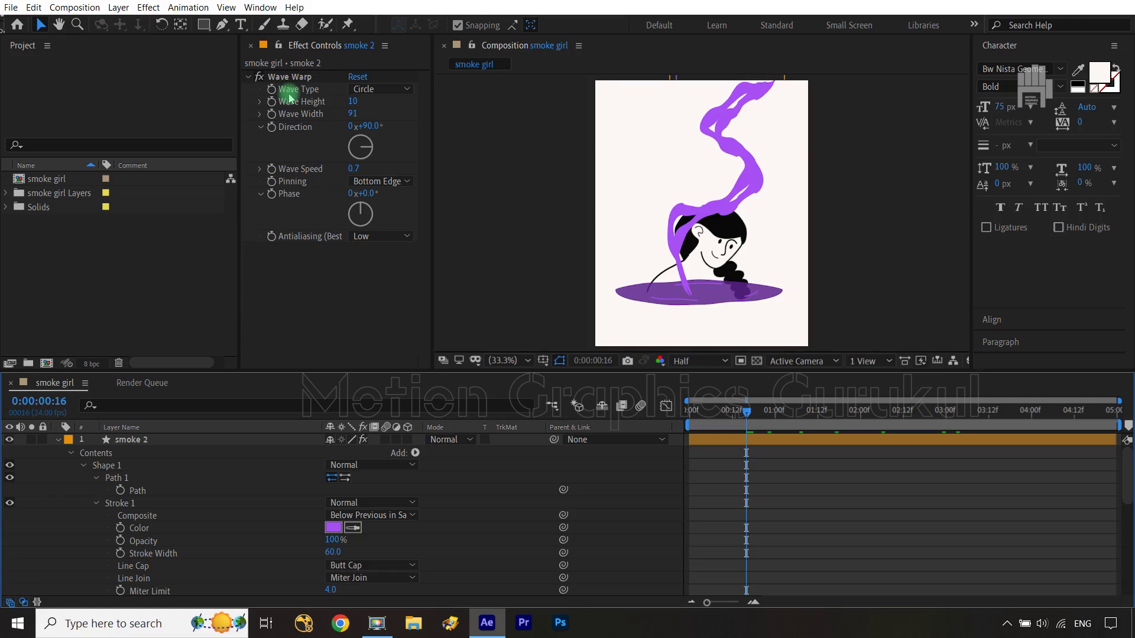
left_click(56, 440)
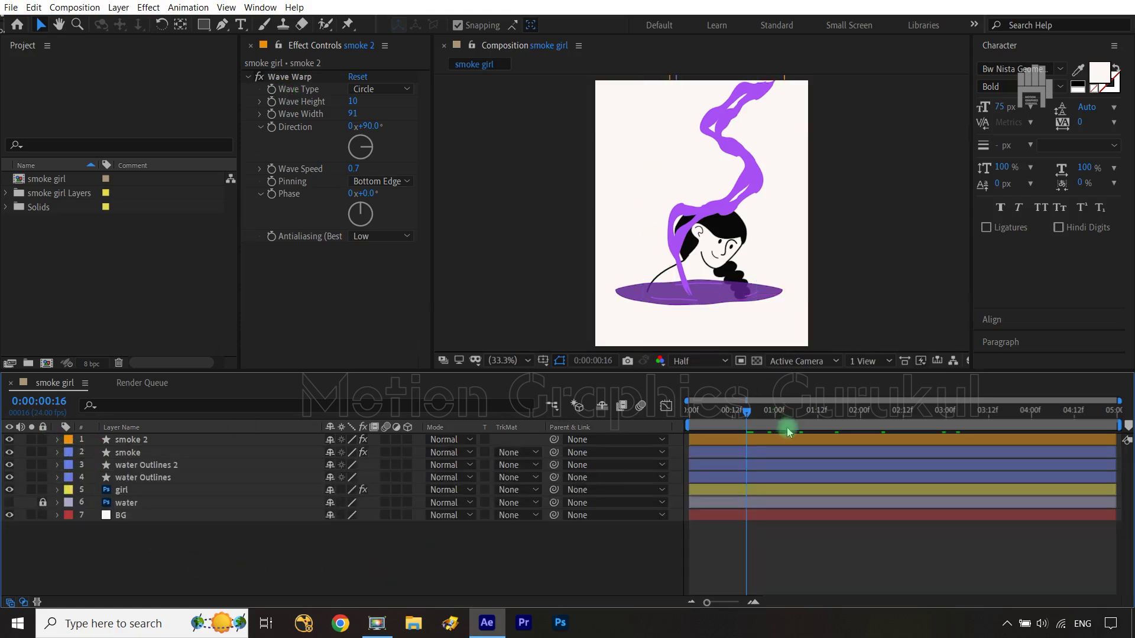
left_click(748, 417)
mouse_move(748, 416)
left_mouse_down()
mouse_move(849, 439)
mouse_move(775, 439)
left_mouse_up()
left_click(717, 175)
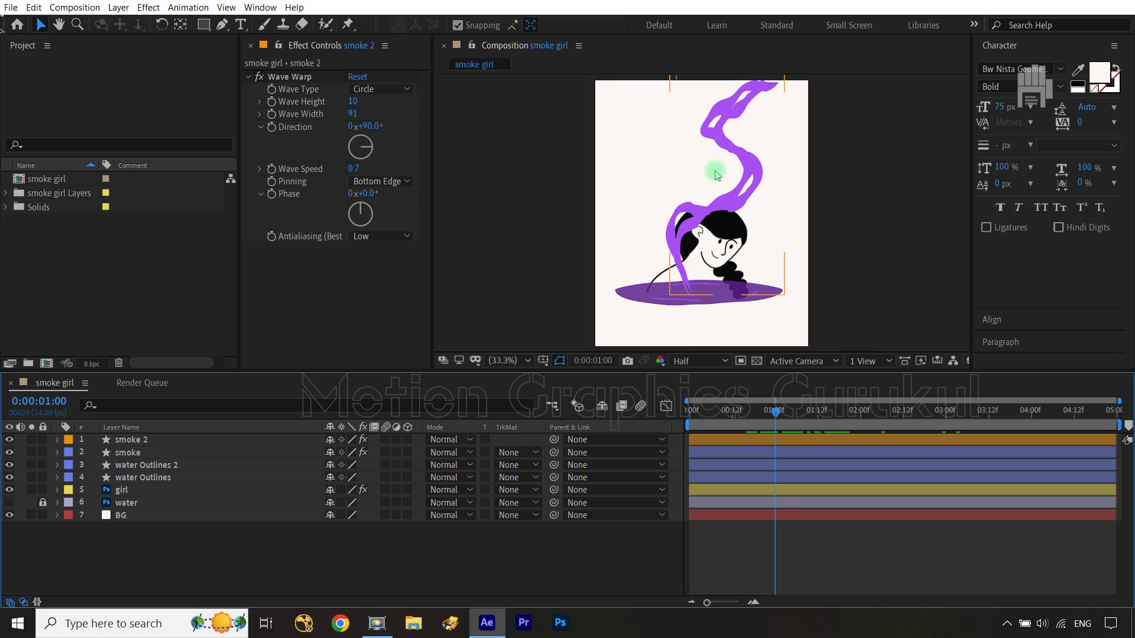
- Select both the smoke and smoke 2 layers
left_click(612, 266)
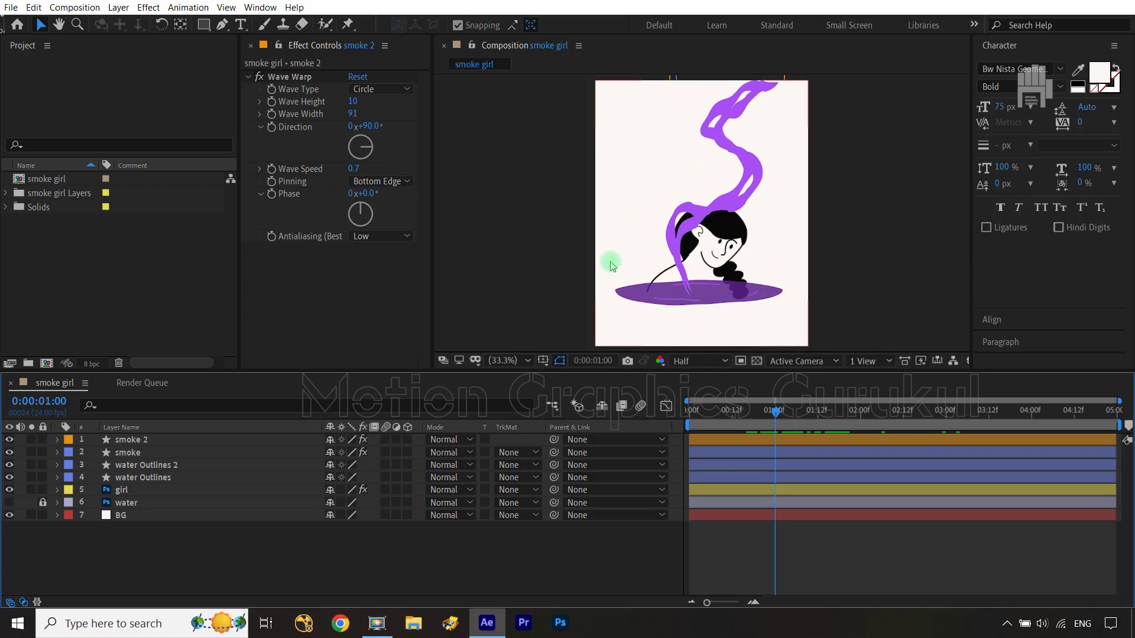
left_click(175, 452)
left_click(165, 441, "ctrl")
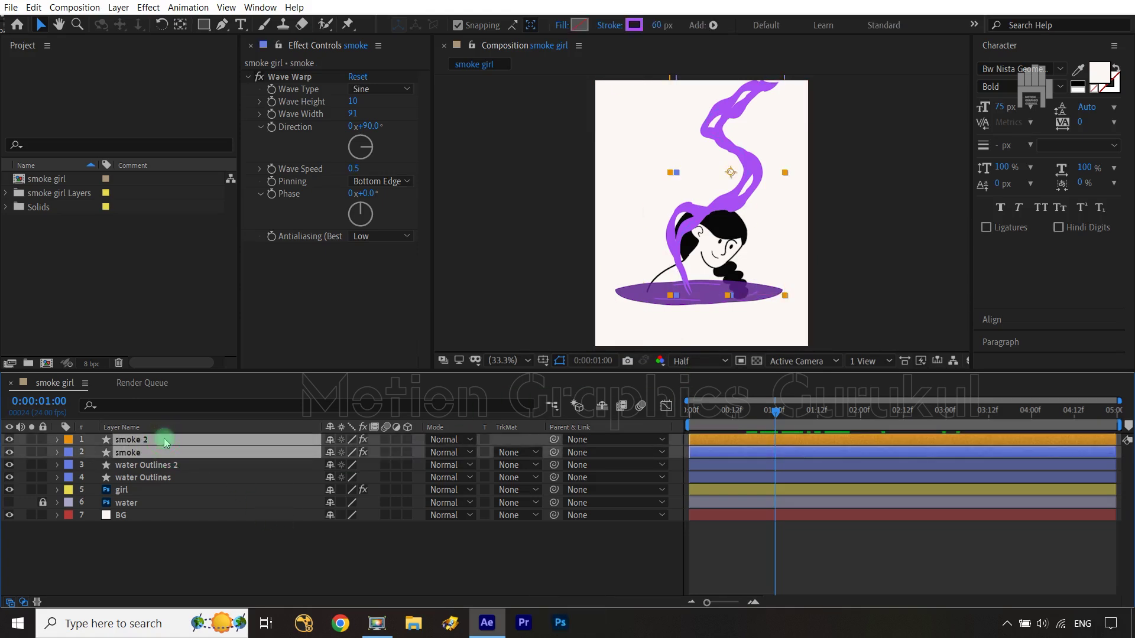
- Pre-compose smoke and smoke 2 into a new composition named 'smoke comb'
key("ctrl+shift+c")
type("smoke")
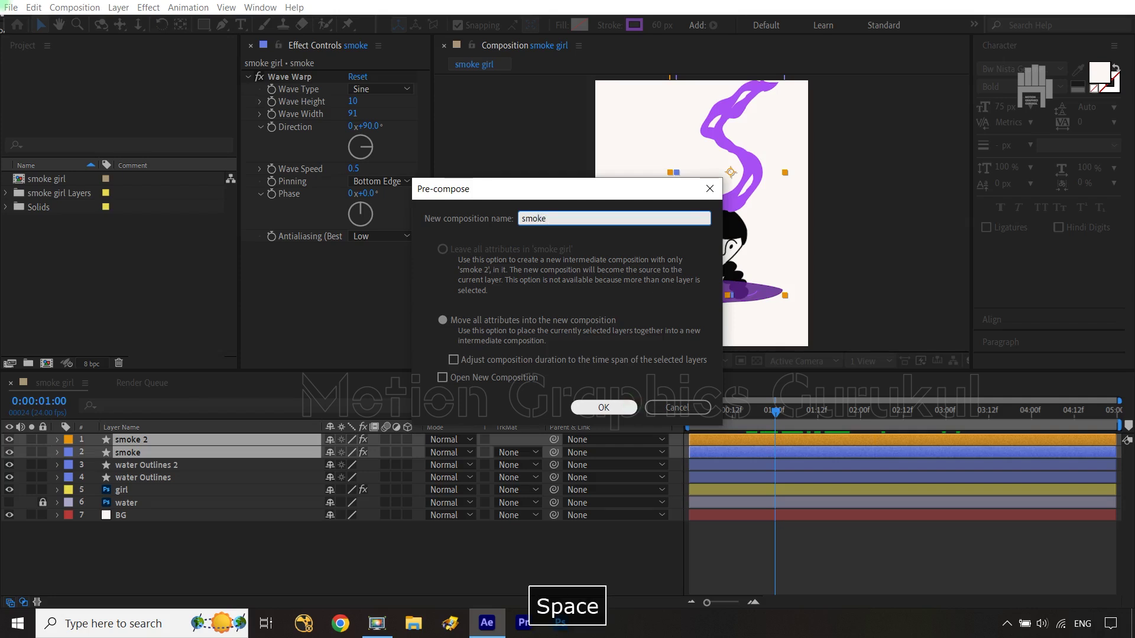
left_click(633, 407)
type("comb")
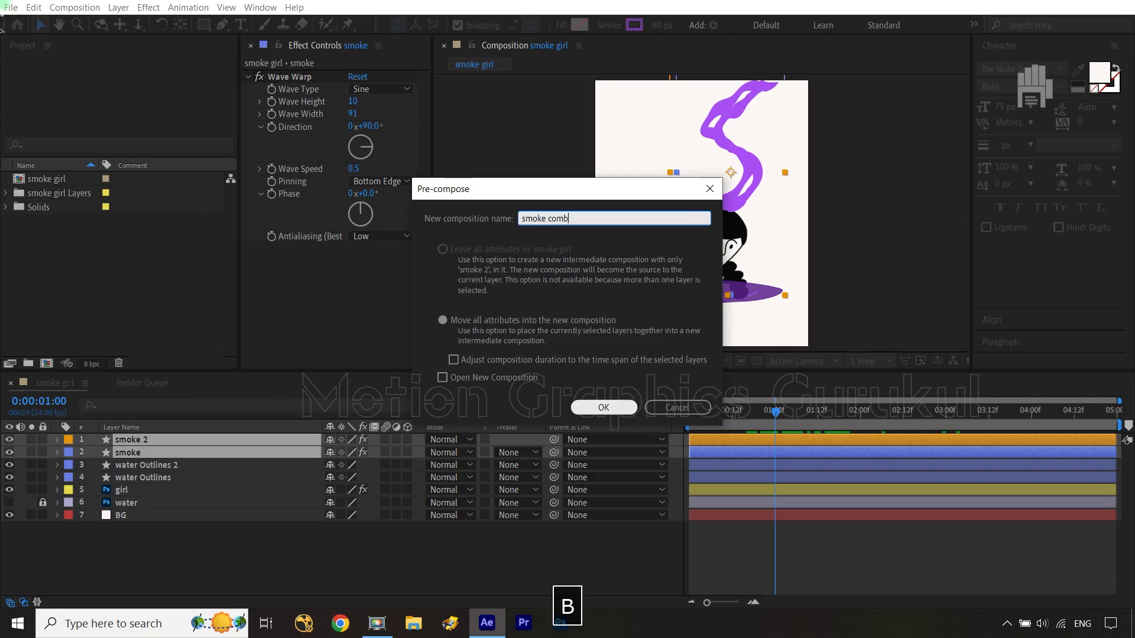
left_click(603, 407)
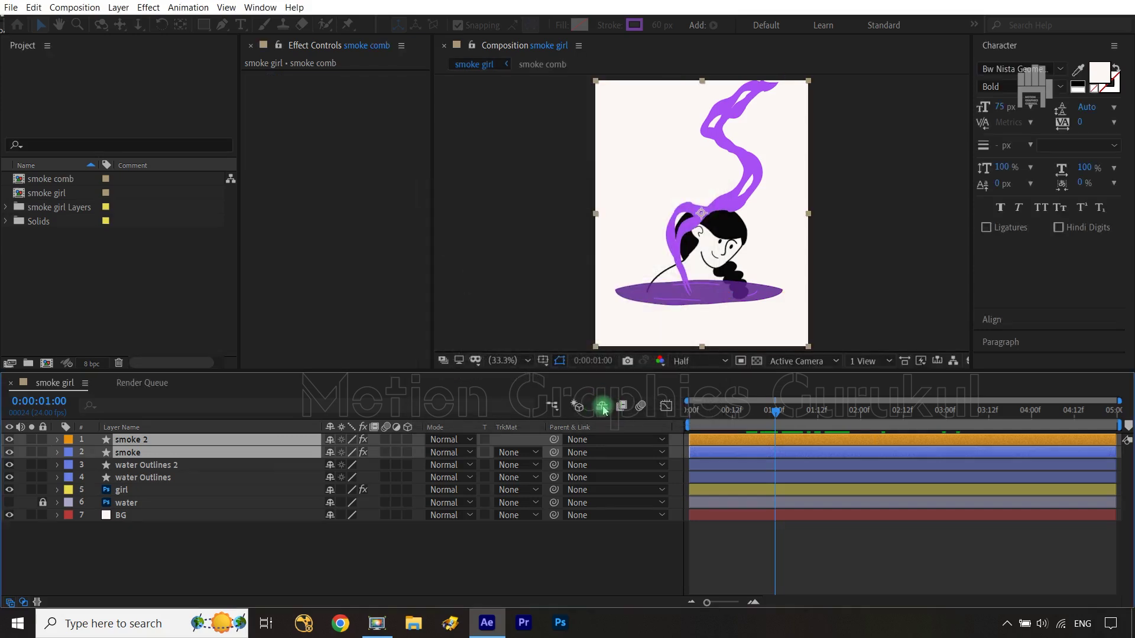
- Apply a Gaussian Blur to smoke comb with Blurriness 20
left_click(143, 7)
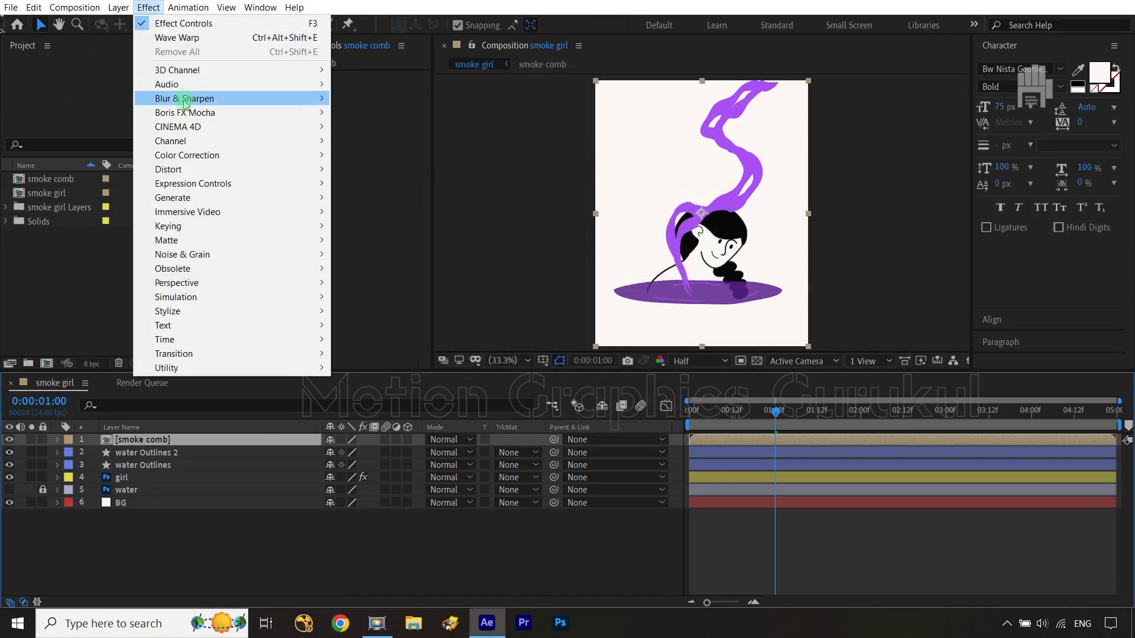
mouse_move(185, 103)
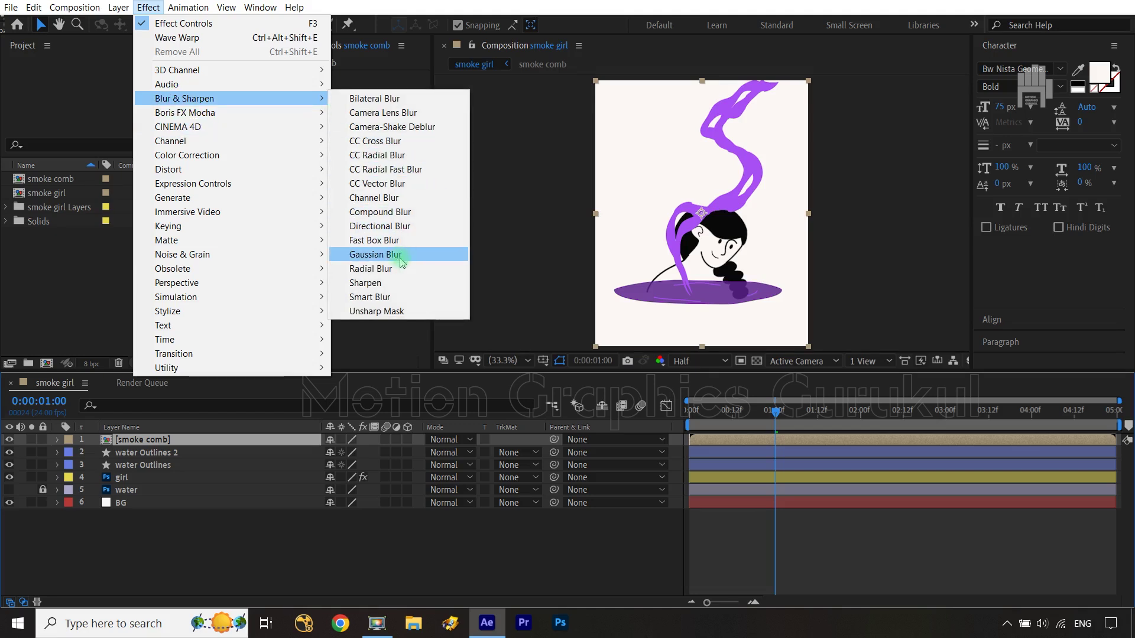
left_click(376, 254)
left_click(356, 90)
type("20")
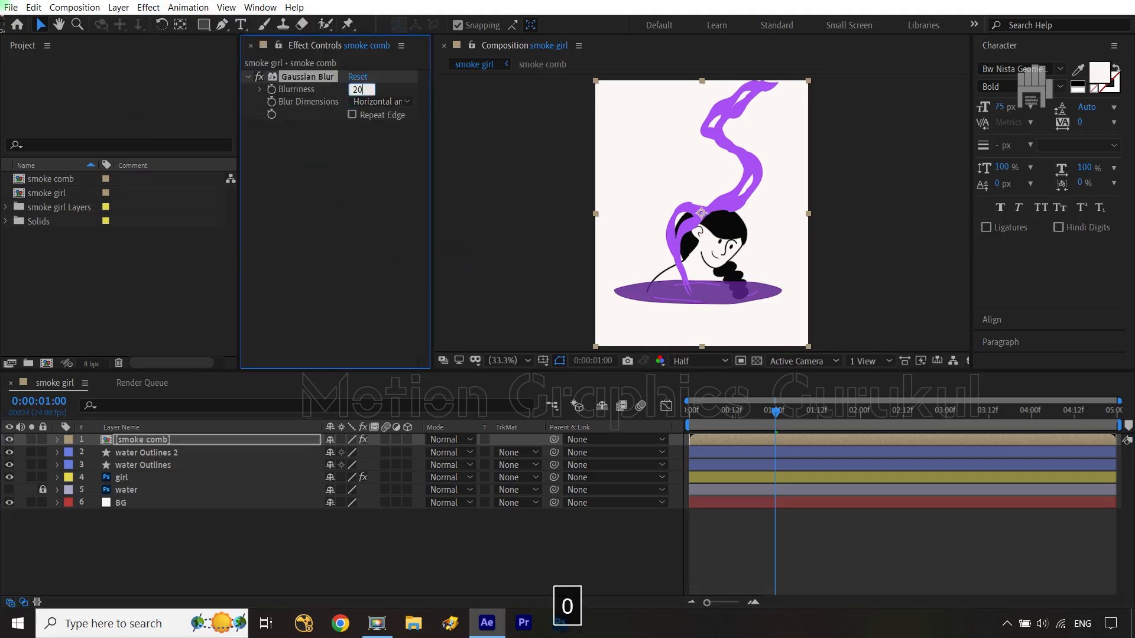
left_click(358, 177)
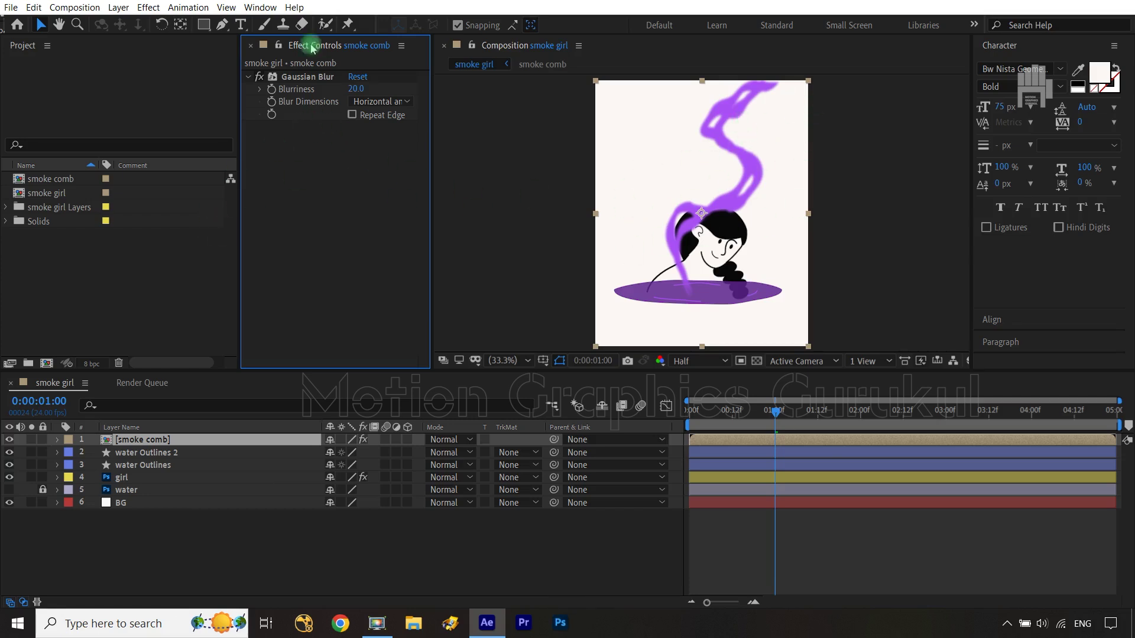
- Add a Leave Color effect to smoke comb, then delete it again
left_click(149, 7)
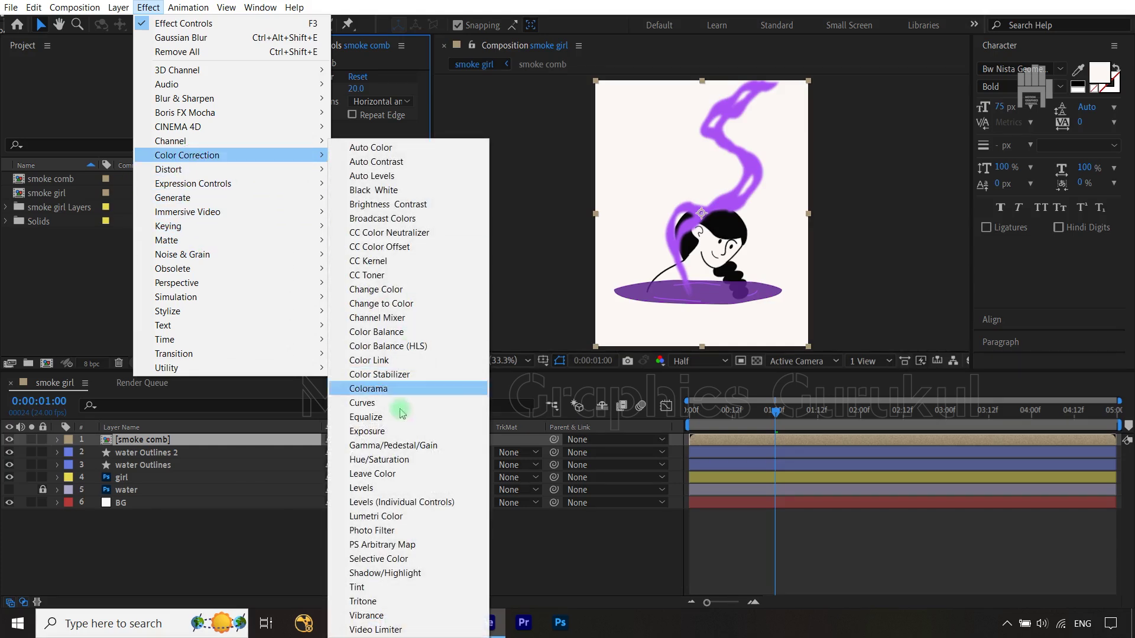
left_click(398, 471)
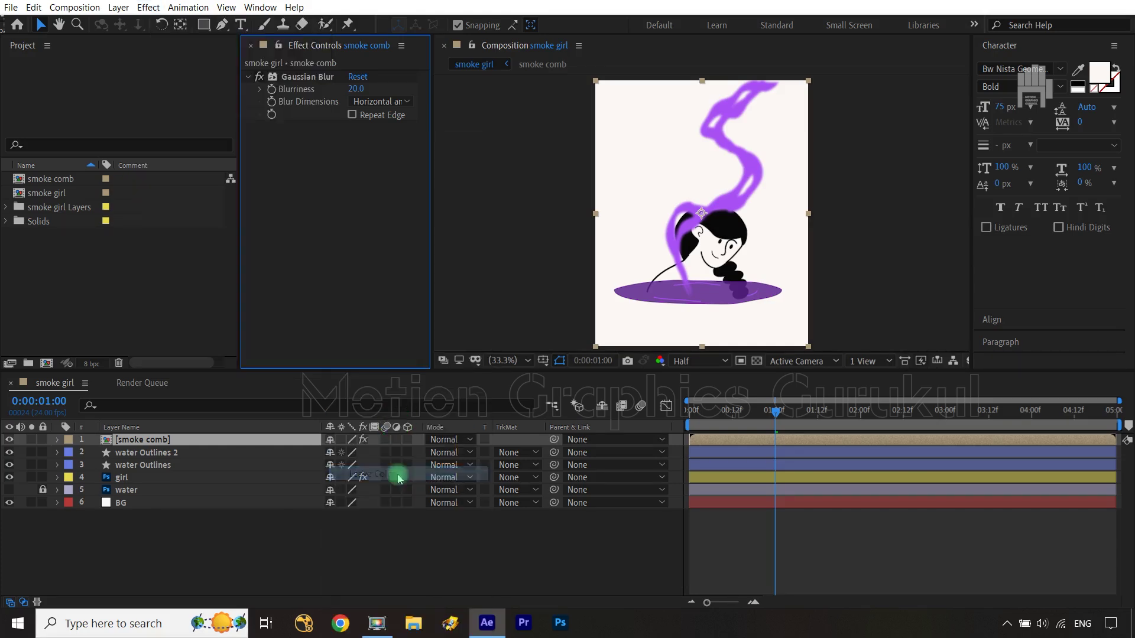
left_click(147, 8)
key("ctrl+alt+shift+e")
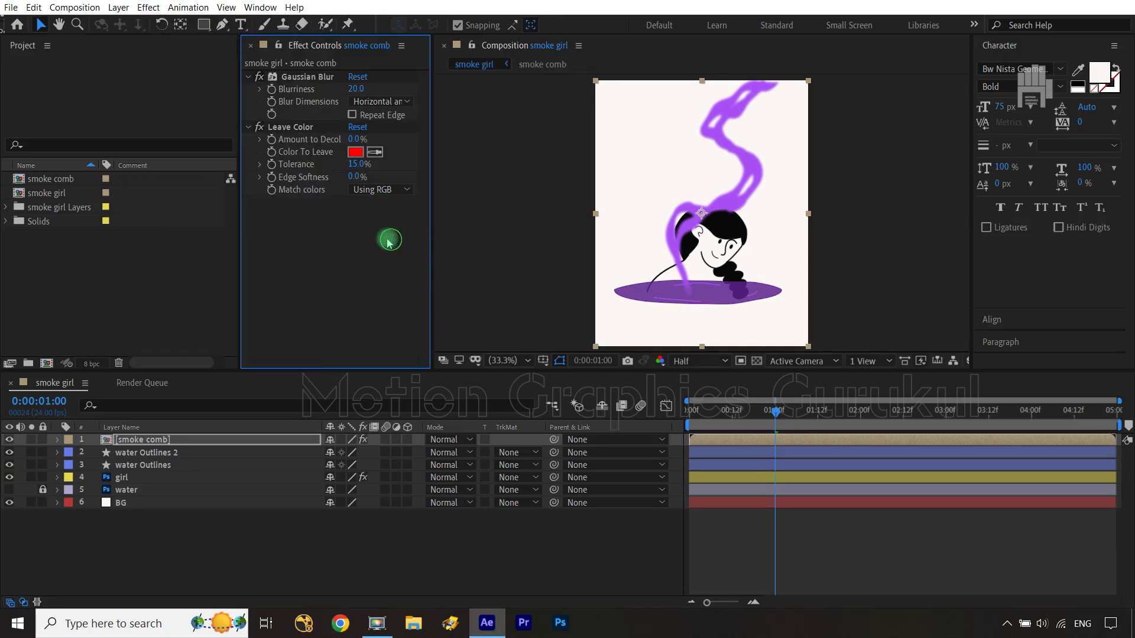
left_click(303, 129)
key("Delete")
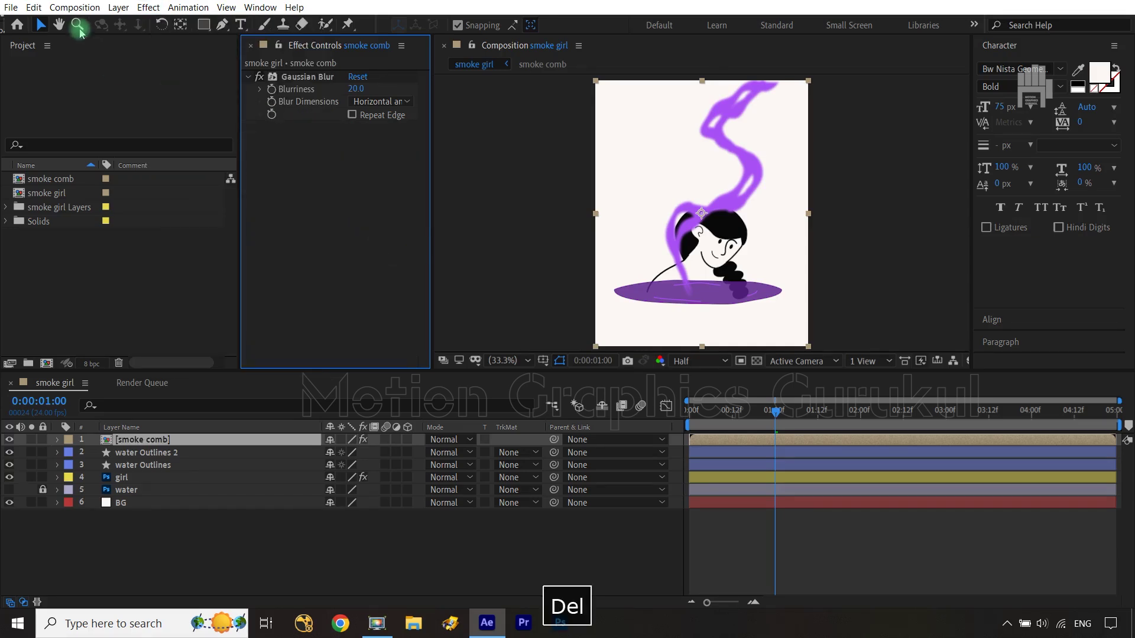
left_click(146, 7)
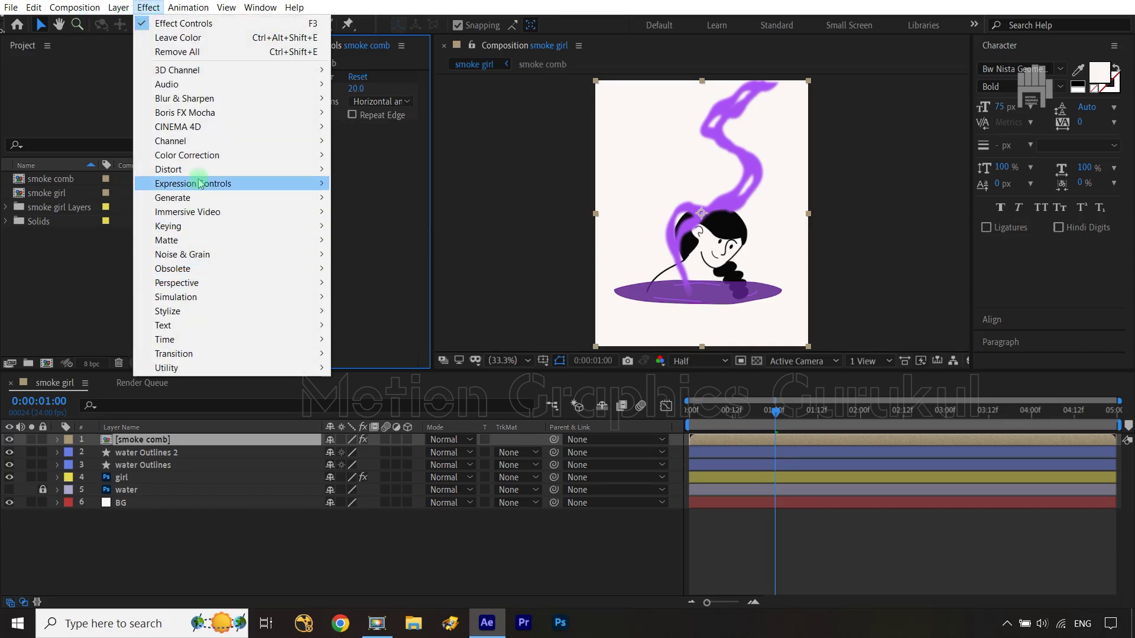
mouse_move(200, 168)
mouse_move(169, 156)
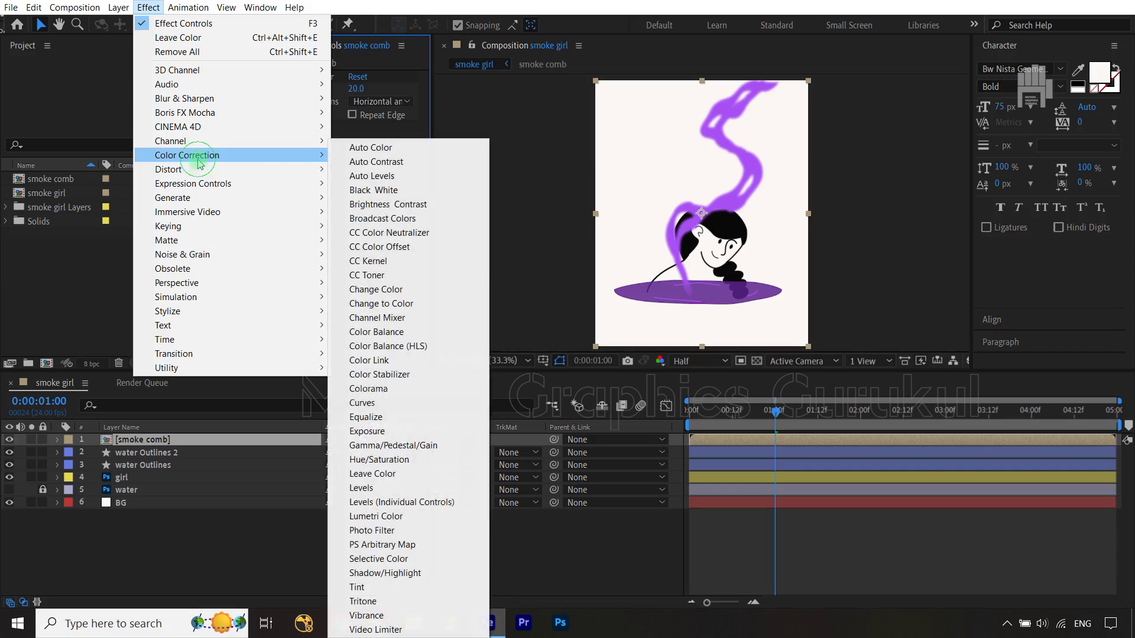
- Apply Levels on the Alpha channel with Input Black 130 and Input White 147.9
left_click(383, 487)
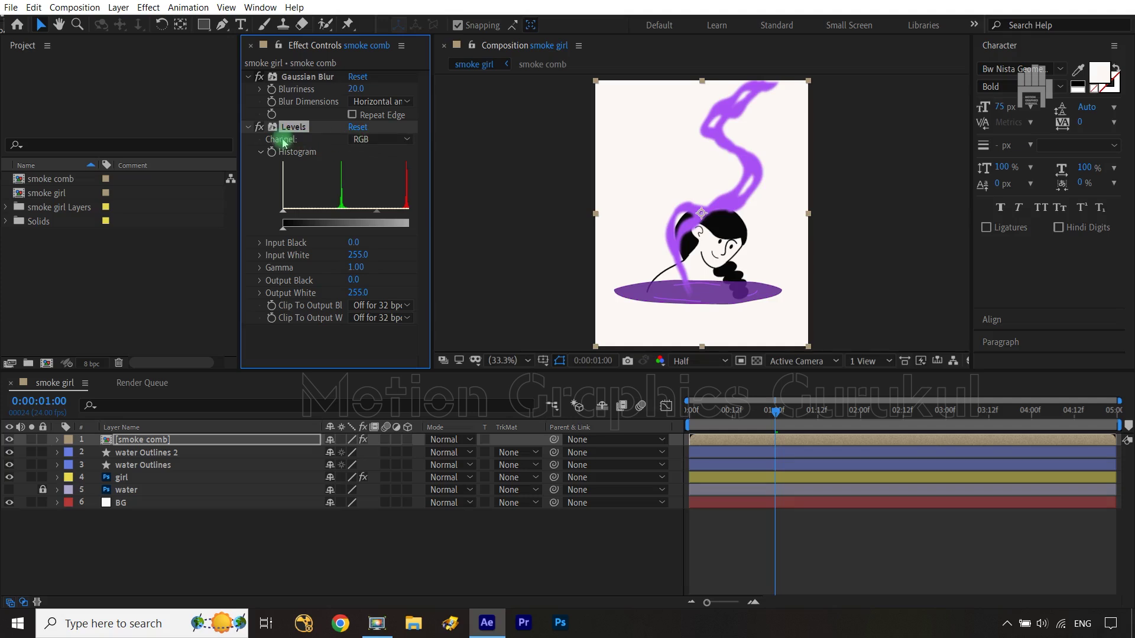
left_click(380, 142)
left_click(383, 211)
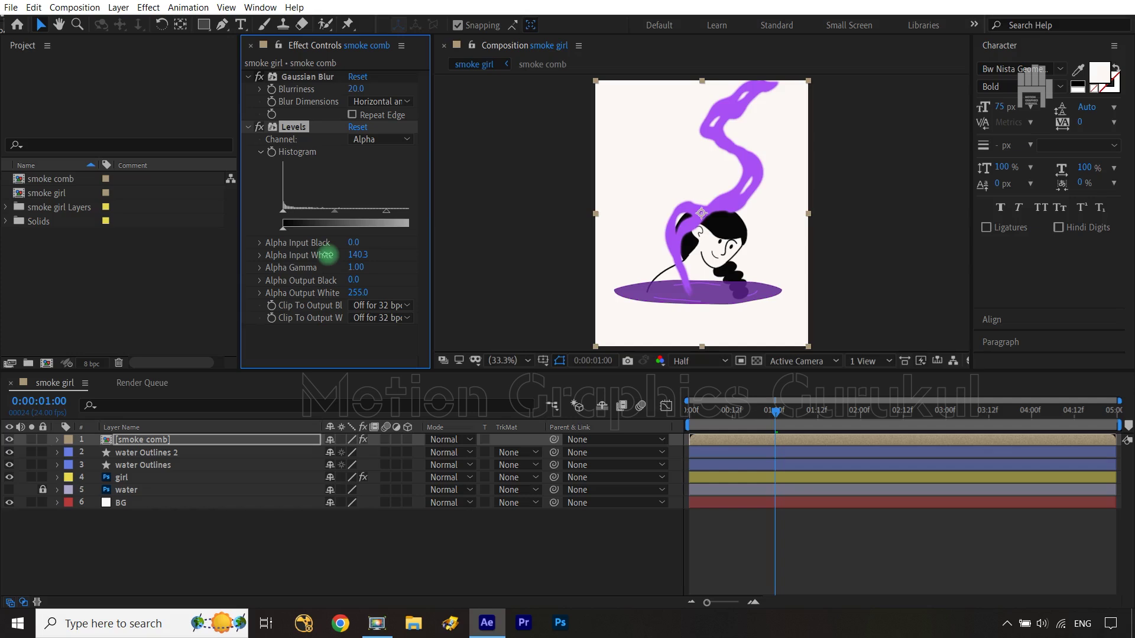
left_click_drag(327, 255, 357, 254)
left_click(353, 243)
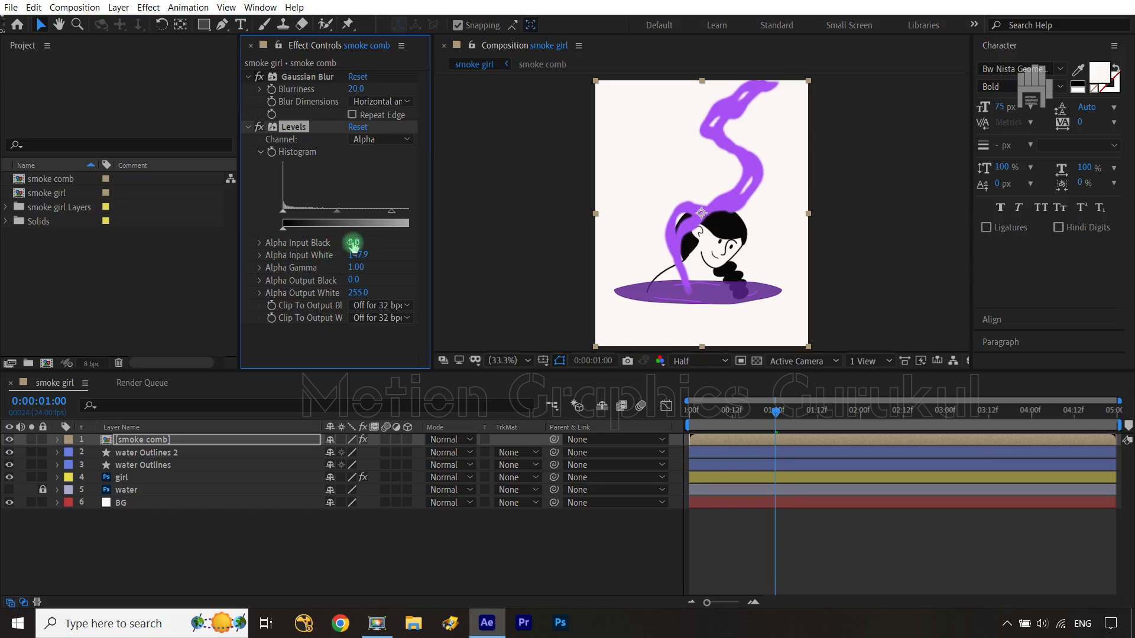
left_click_drag(360, 243, 374, 244)
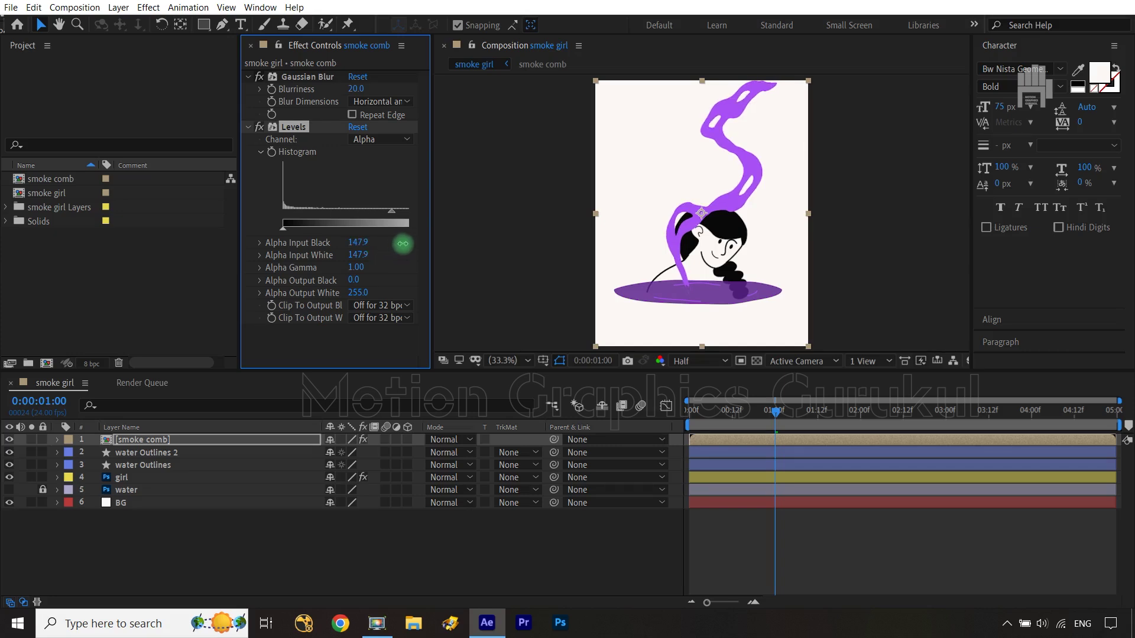
left_click_drag(403, 244, 396, 244)
left_click(434, 544)
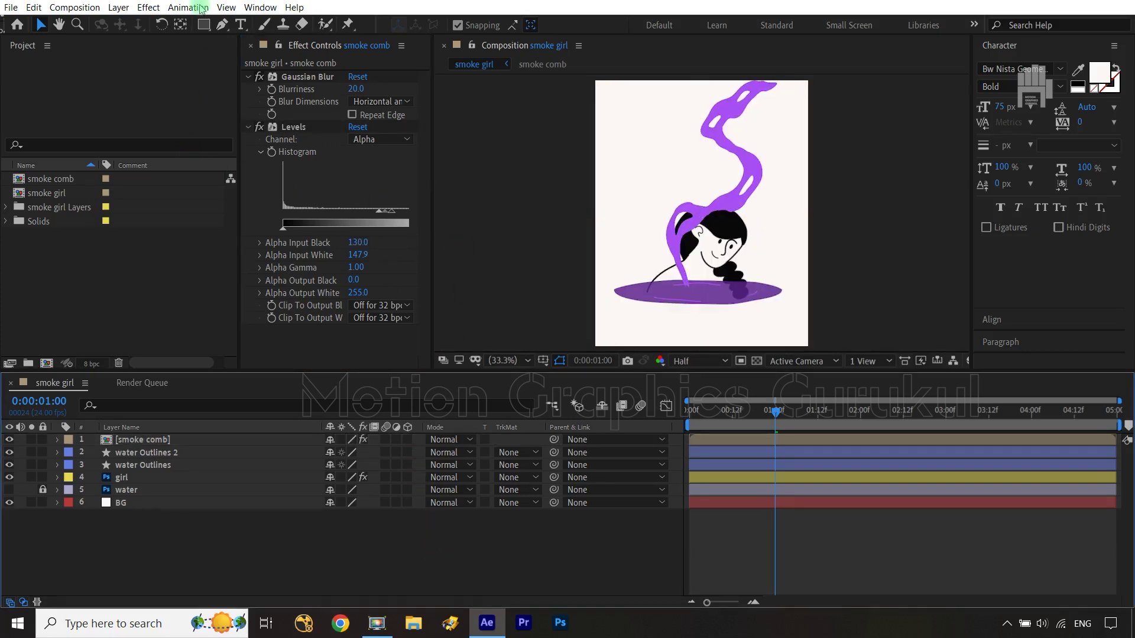
- Collapse the Gaussian Blur and Levels settings and add a new adjustment layer on top
left_click(249, 76)
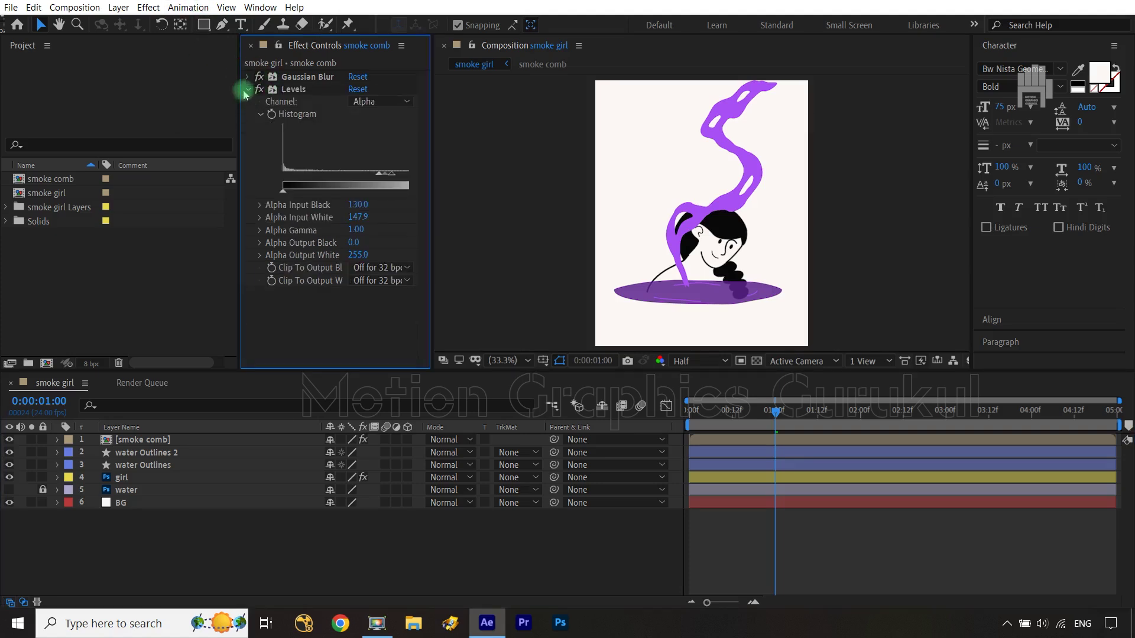
left_click(248, 89)
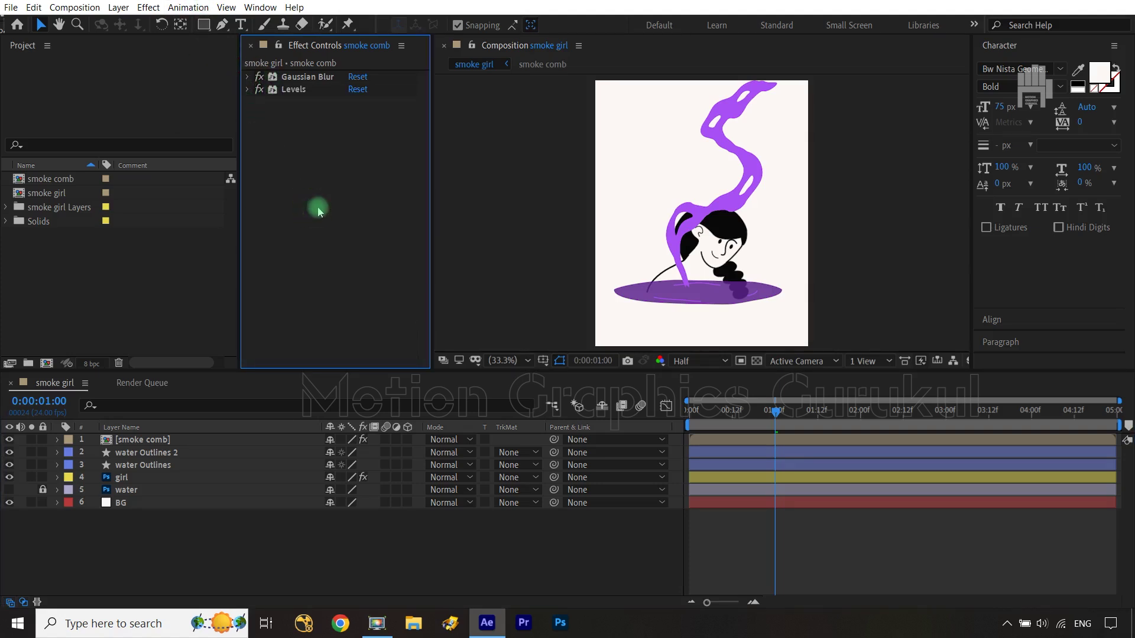
left_click(304, 539)
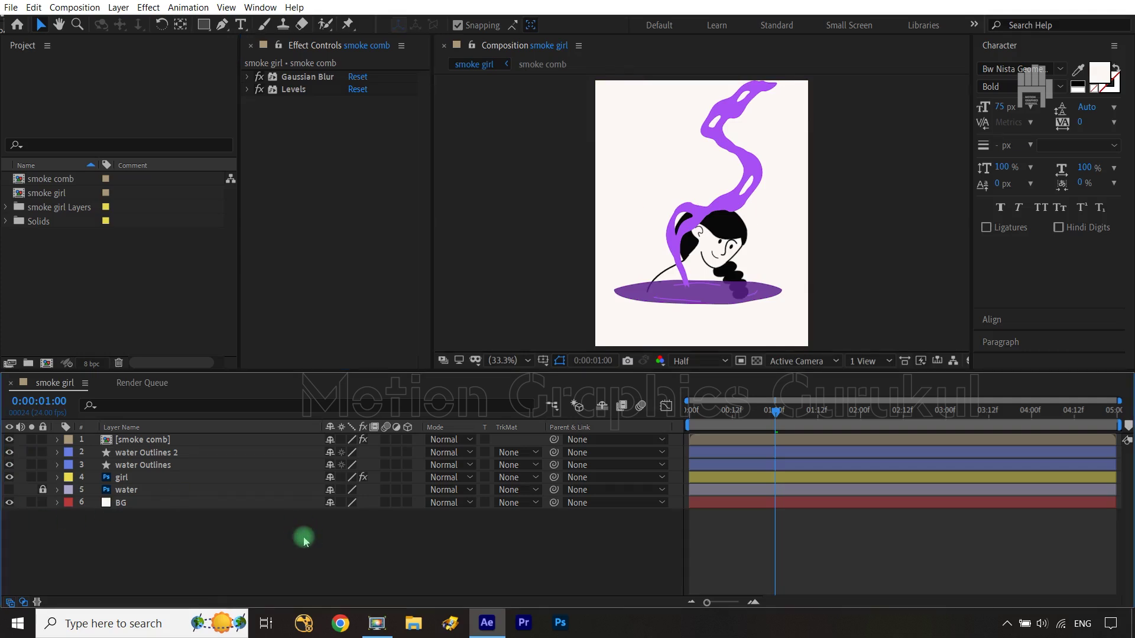
key("ctrl+alt+y")
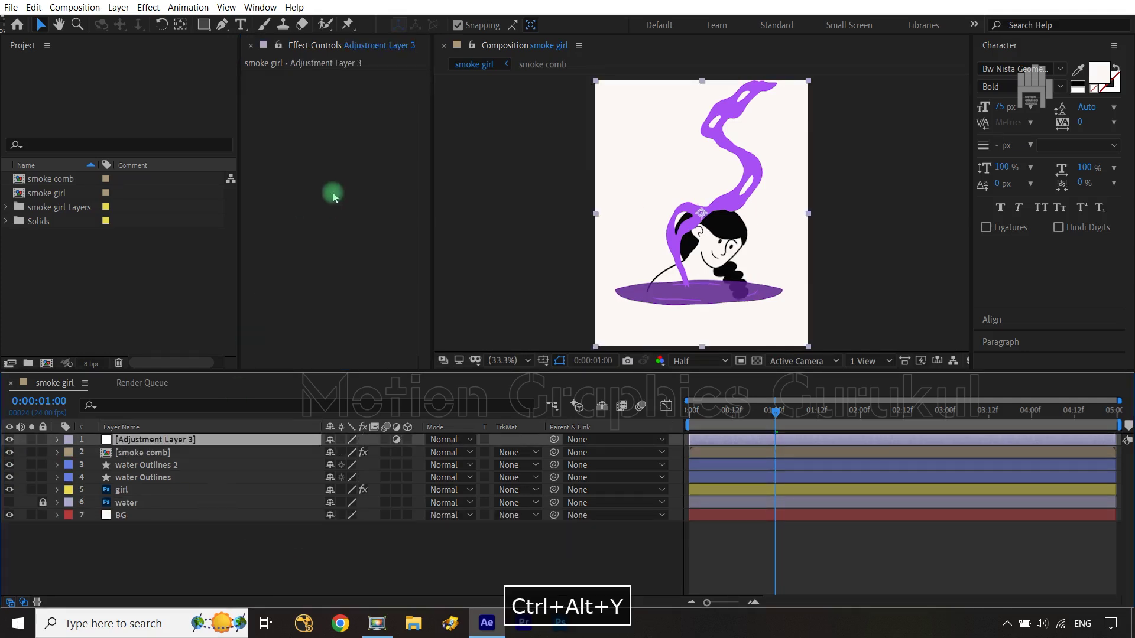
- Lower the smoke comb layer's opacity to 42%
left_click(174, 453)
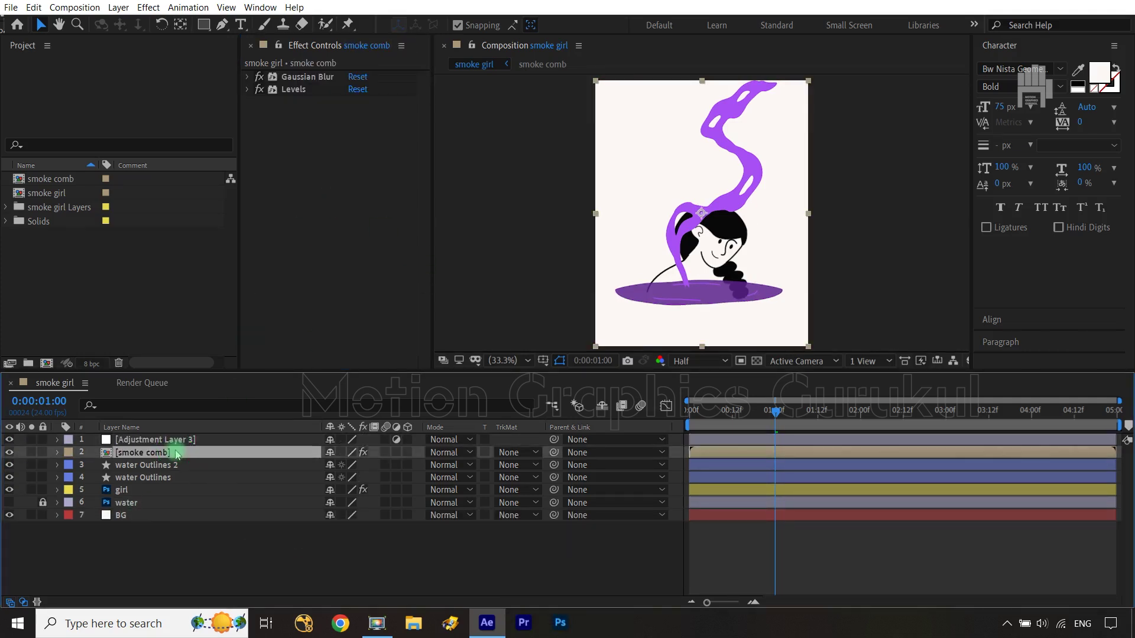
key("t")
left_click_drag(329, 464, 291, 467)
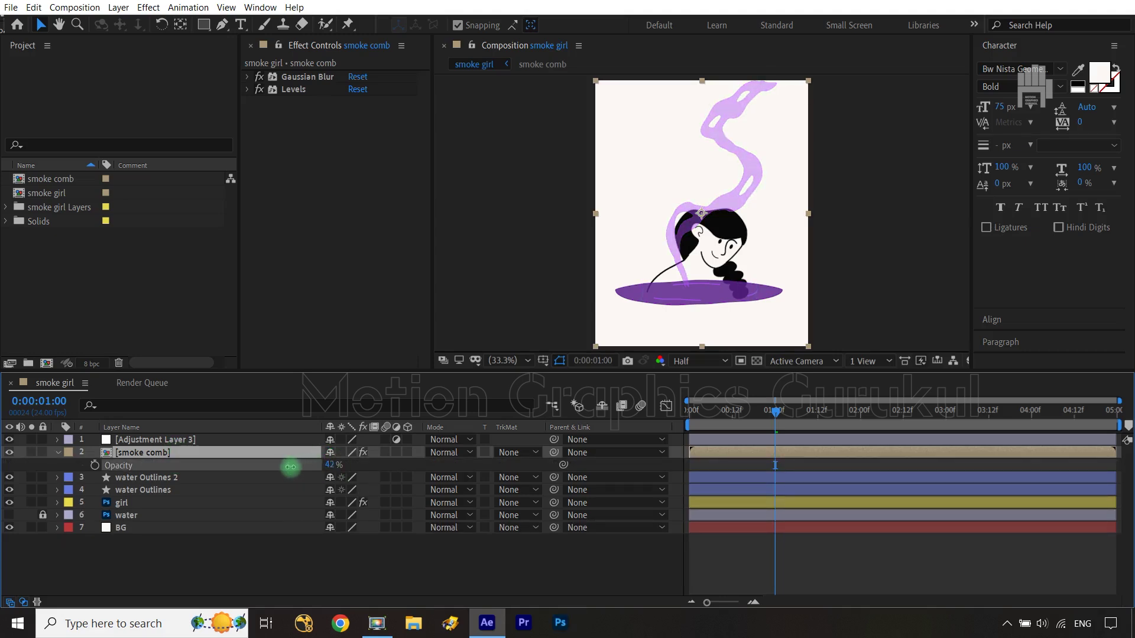
left_click(279, 591)
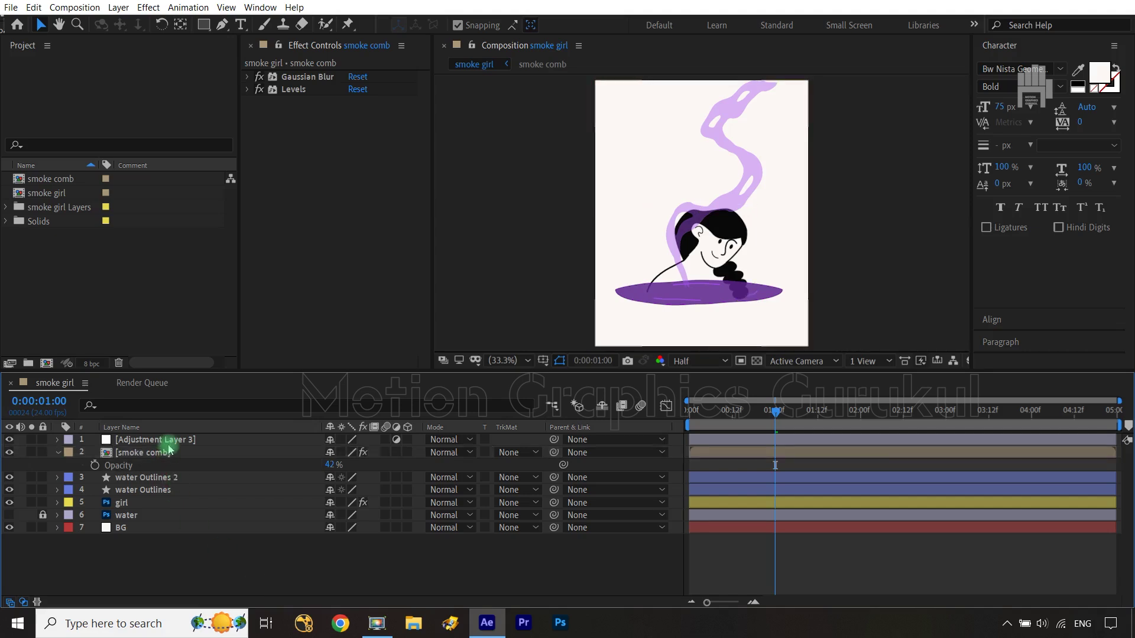
- Move smoke comb beneath the water outlines and select Adjustment Layer 3
left_click_drag(168, 454, 176, 498)
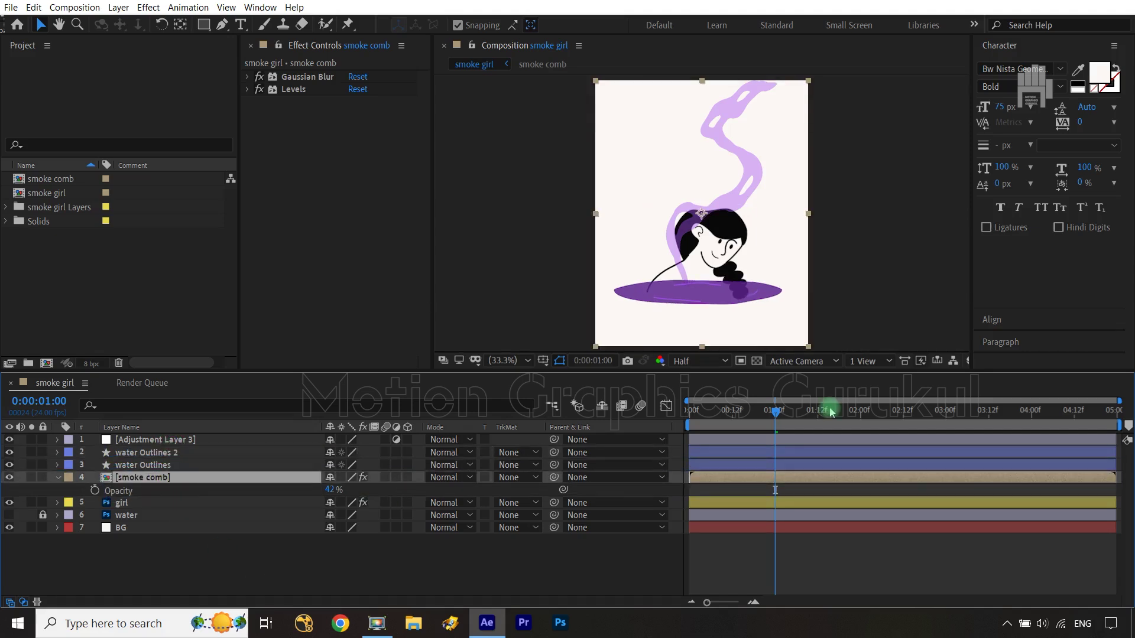
left_click(642, 285)
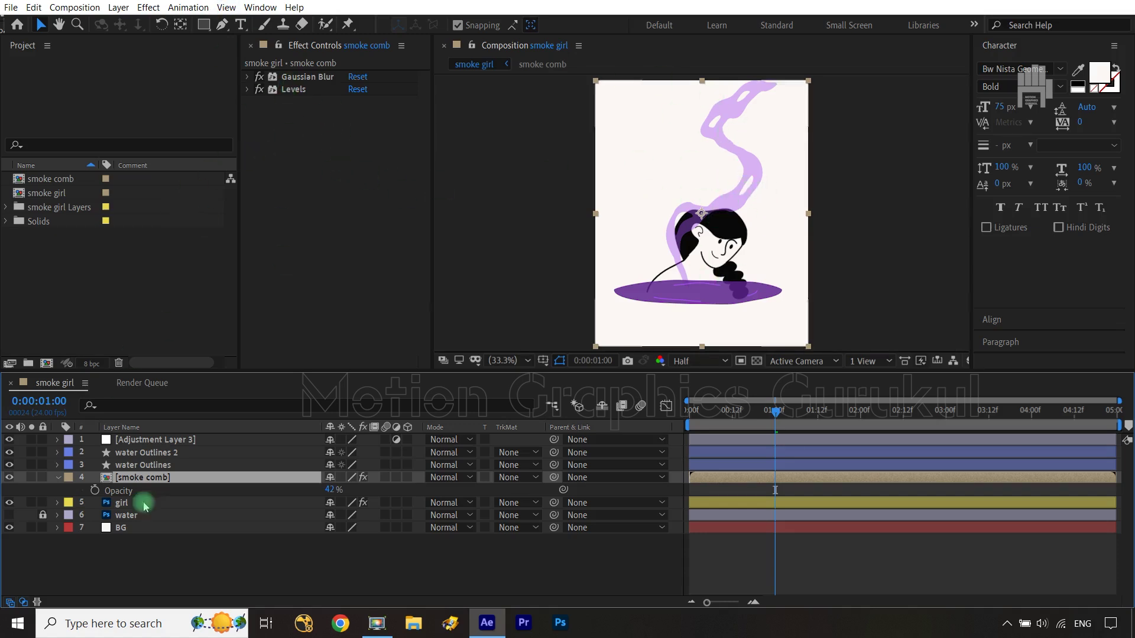
left_click(295, 577)
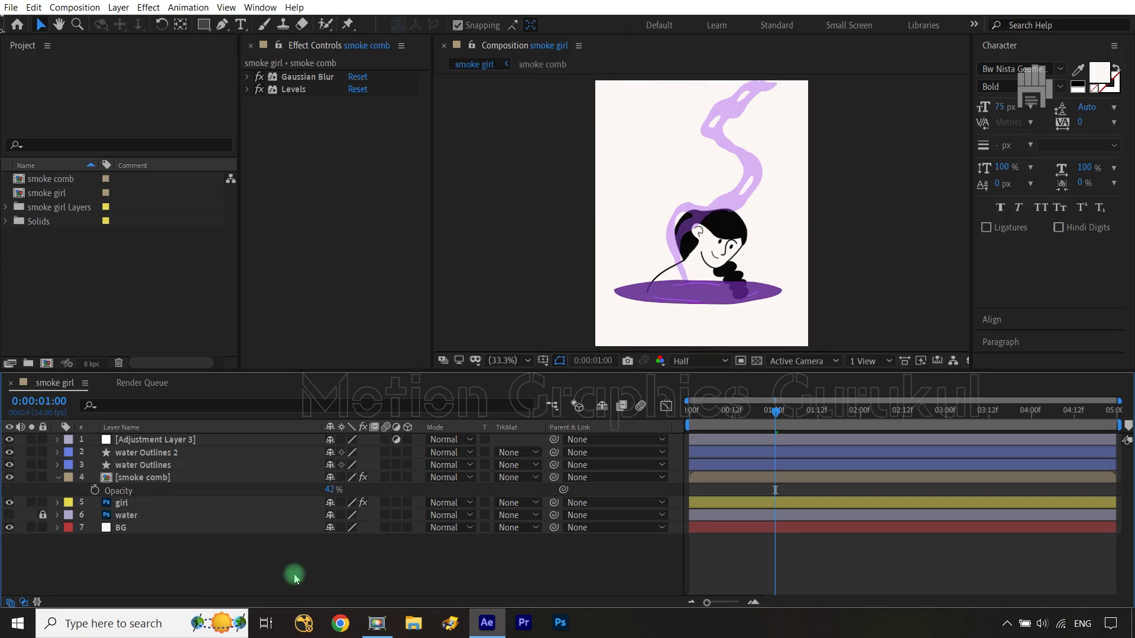
left_click(192, 442)
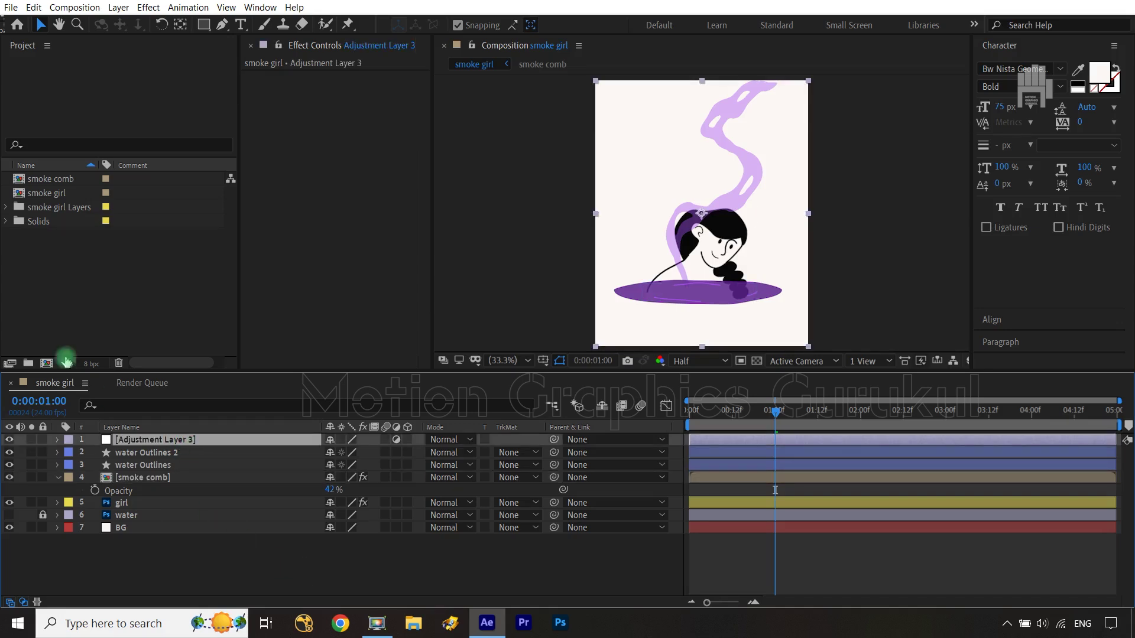
- Add monochrome Noise at 10% to Adjustment Layer 3, then create Adjustment Layer 4
left_click(151, 7)
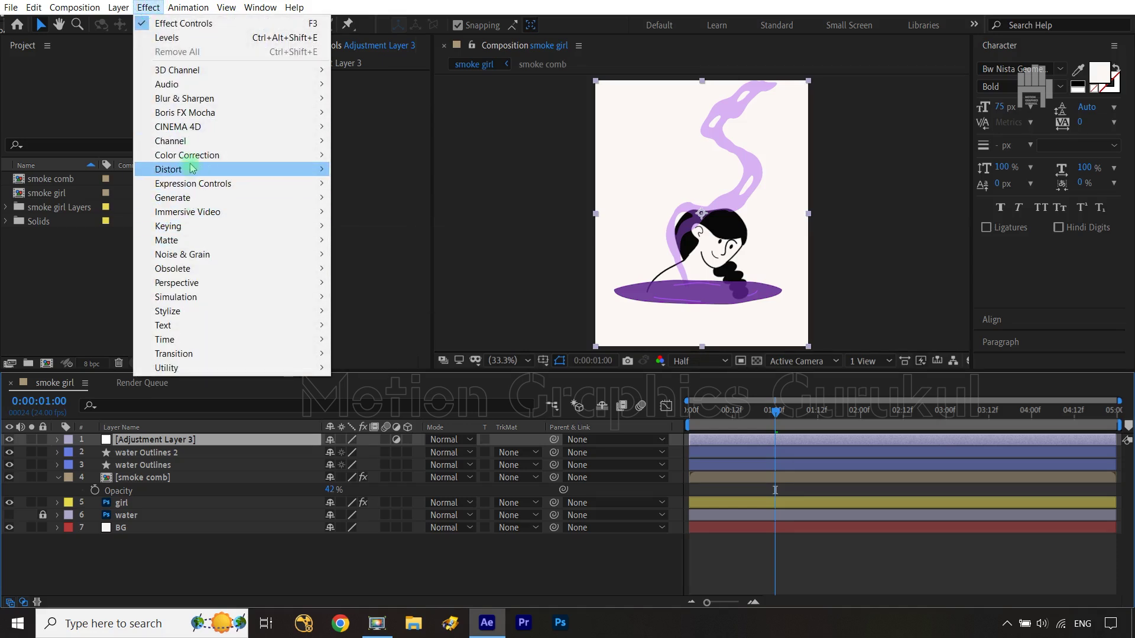
mouse_move(310, 259)
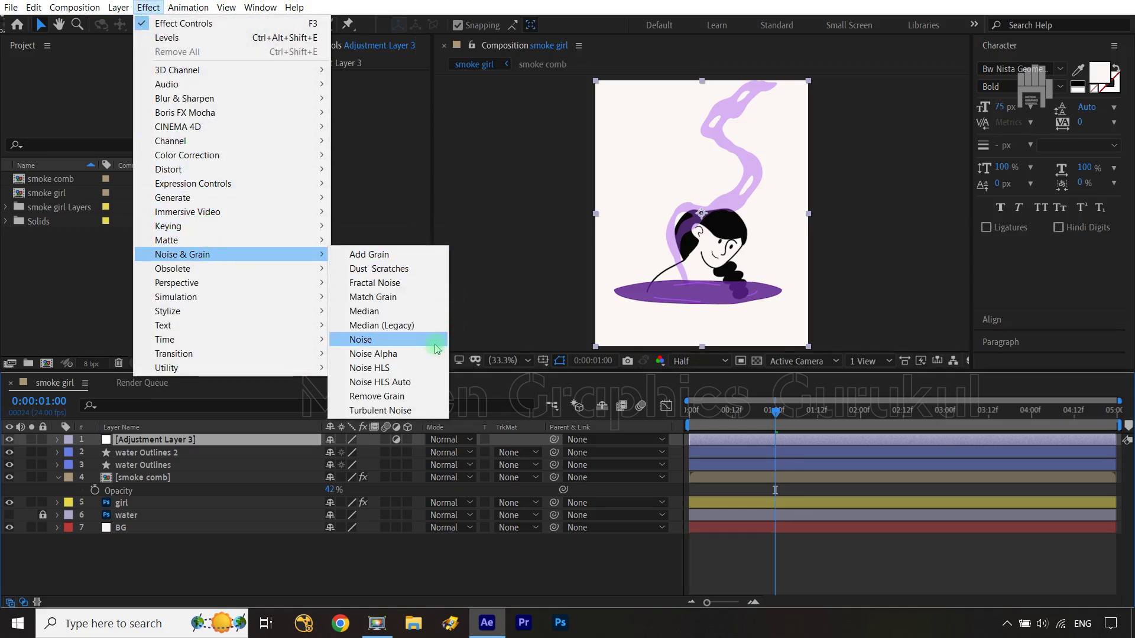
left_click(379, 340)
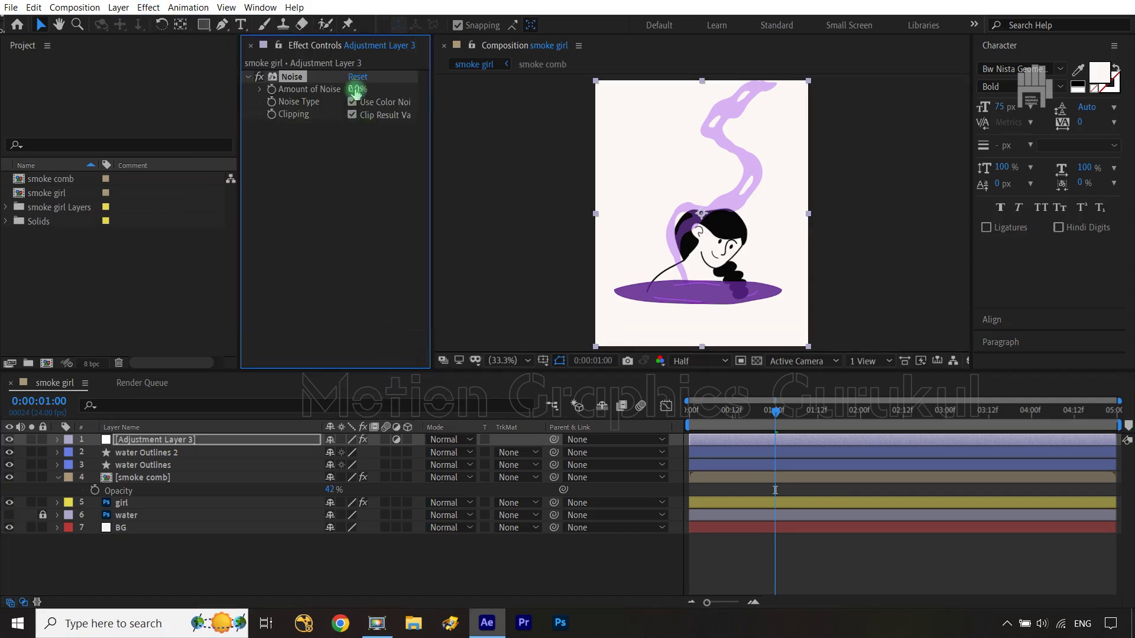
left_click(355, 89)
type("10")
left_click(359, 182)
left_click(352, 102)
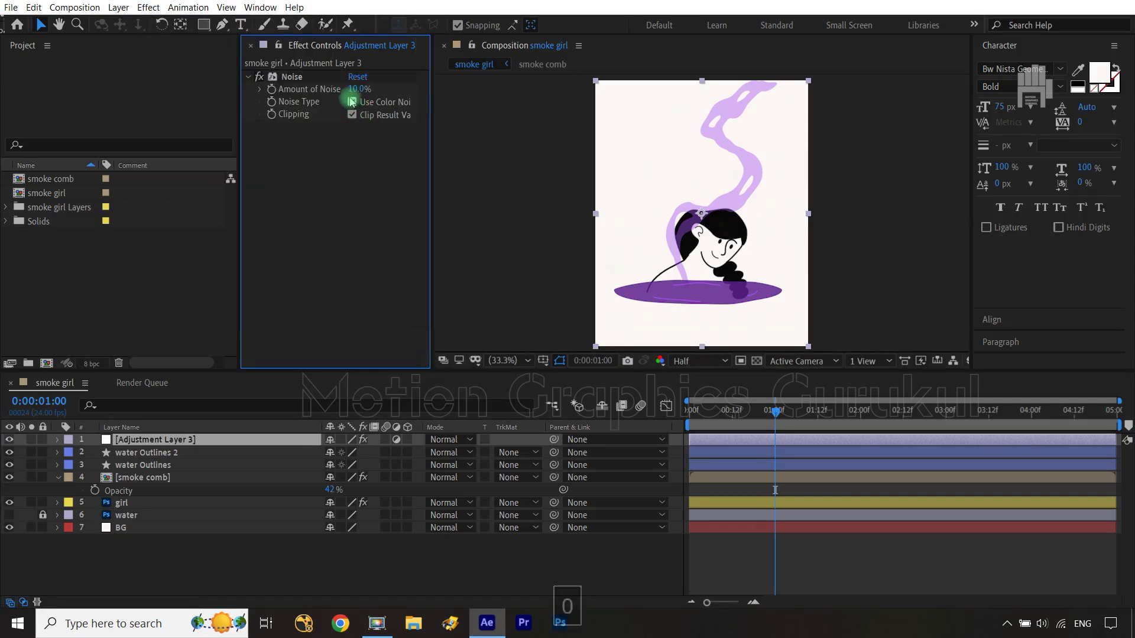
left_click(318, 217)
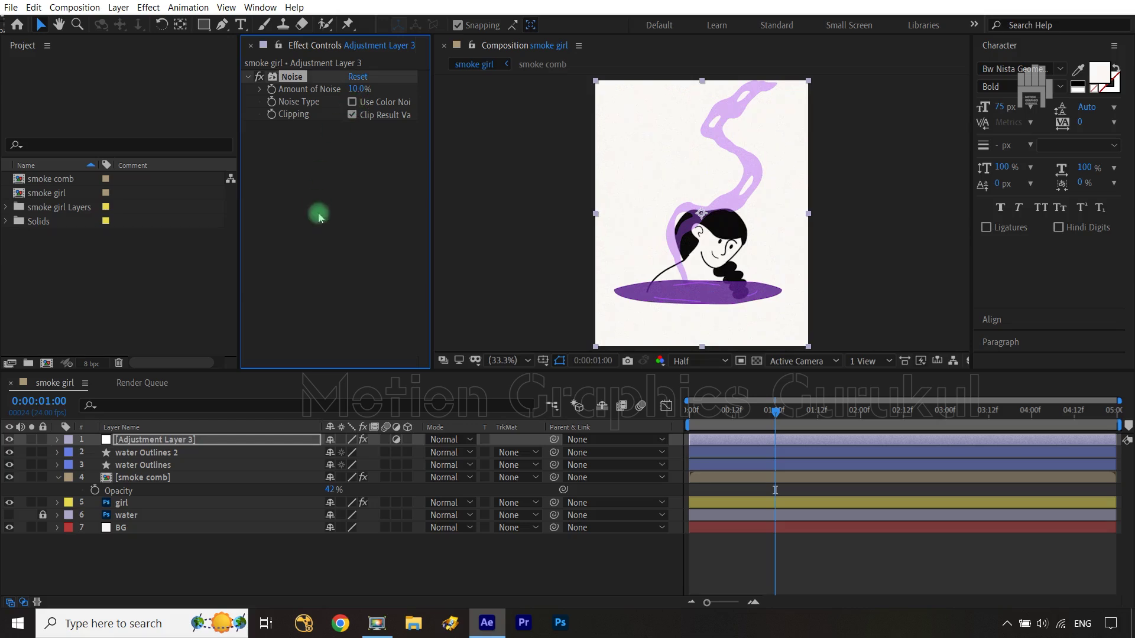
left_click(381, 573)
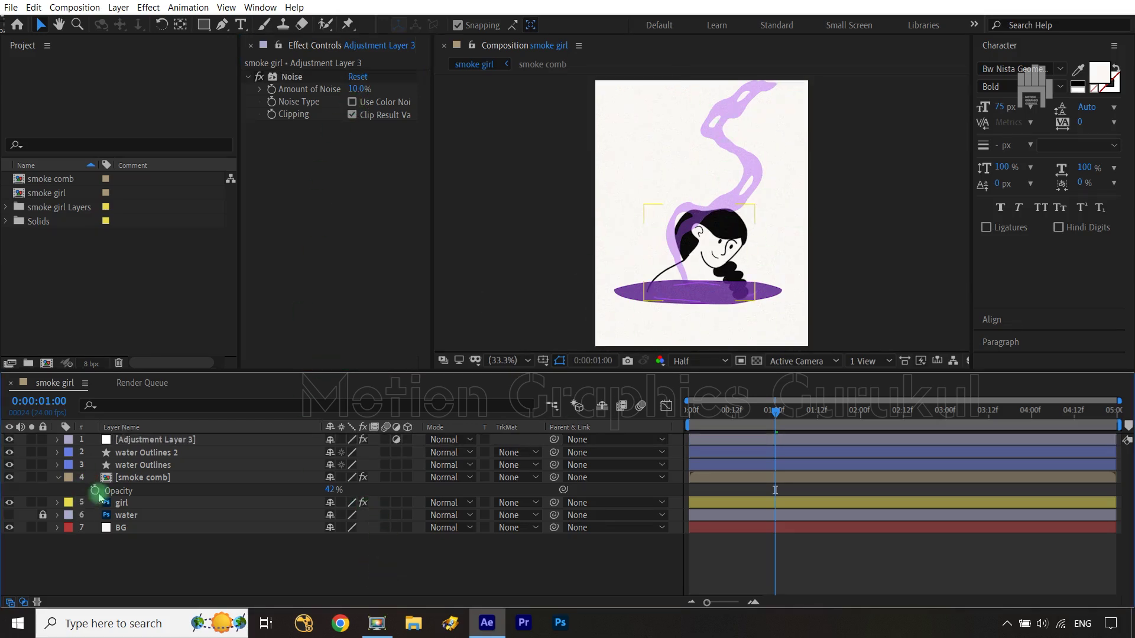
key("ctrl+alt+y")
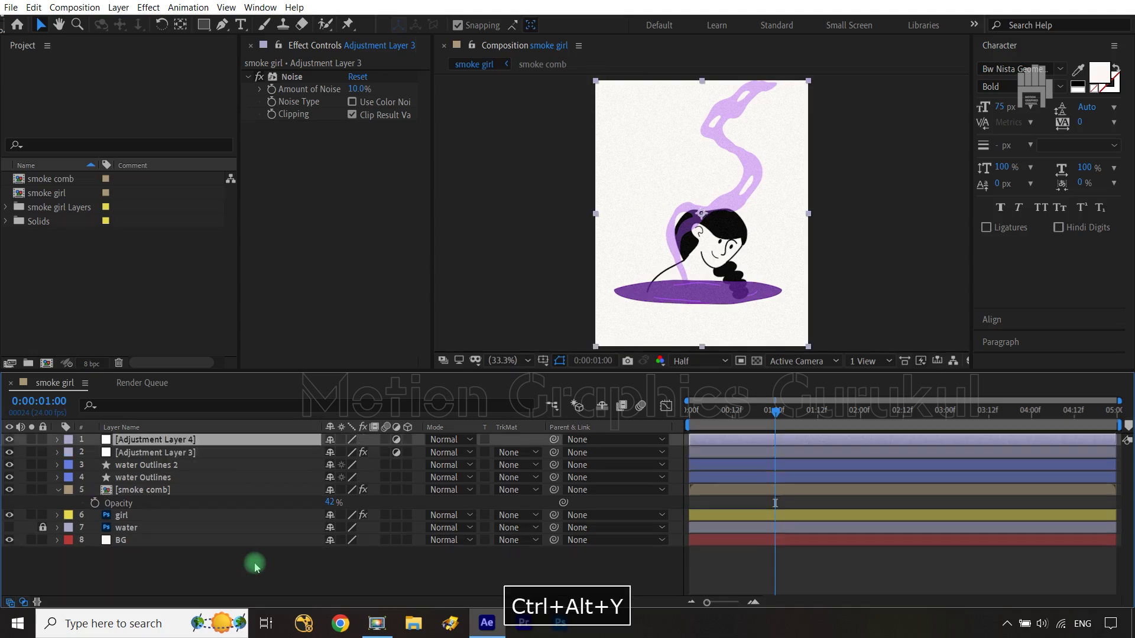
- Apply Posterize Time with a Frame Rate of 8 to Adjustment Layer 4
left_click(149, 7)
mouse_move(177, 339)
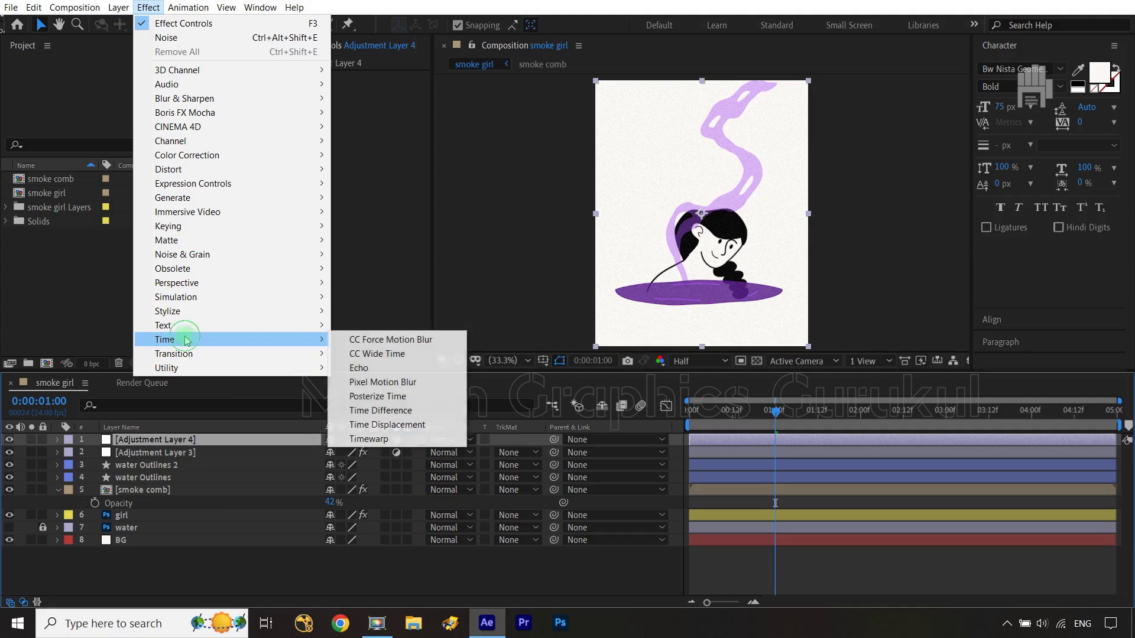
left_click(378, 396)
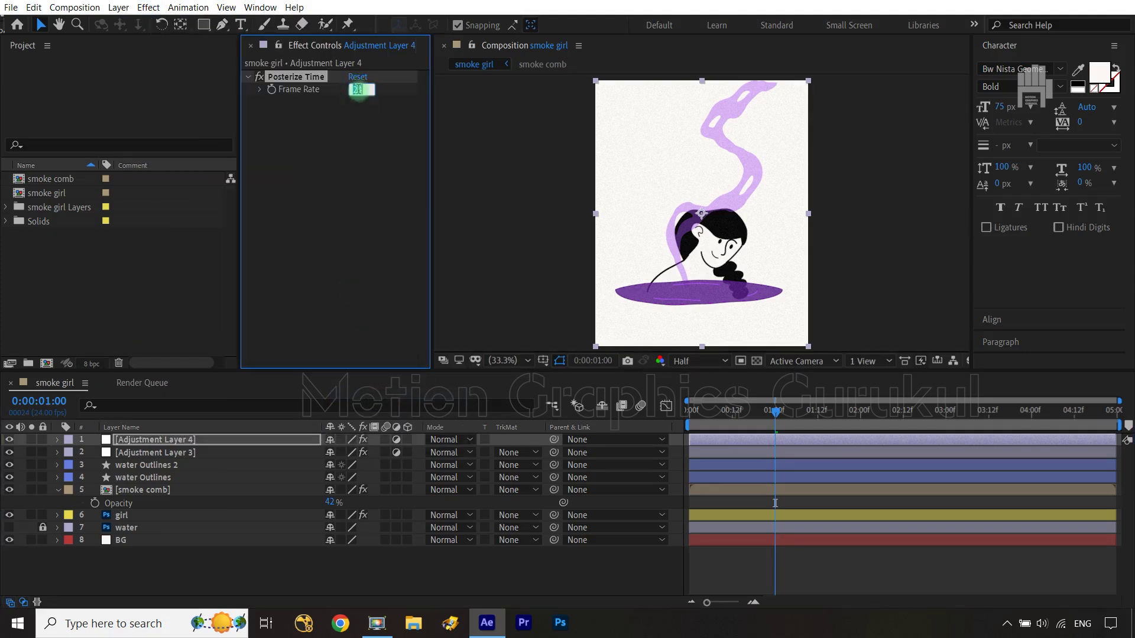
type("8")
key("Return")
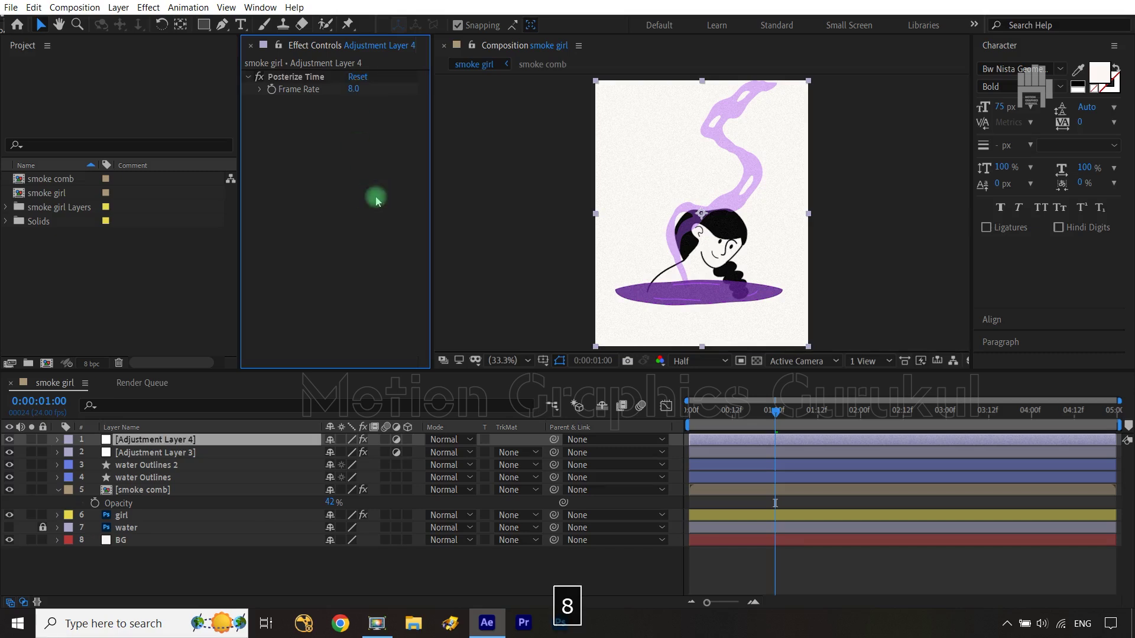
- Rewind to the composition start and preview the choppy animation
left_click_drag(779, 413, 674, 417)
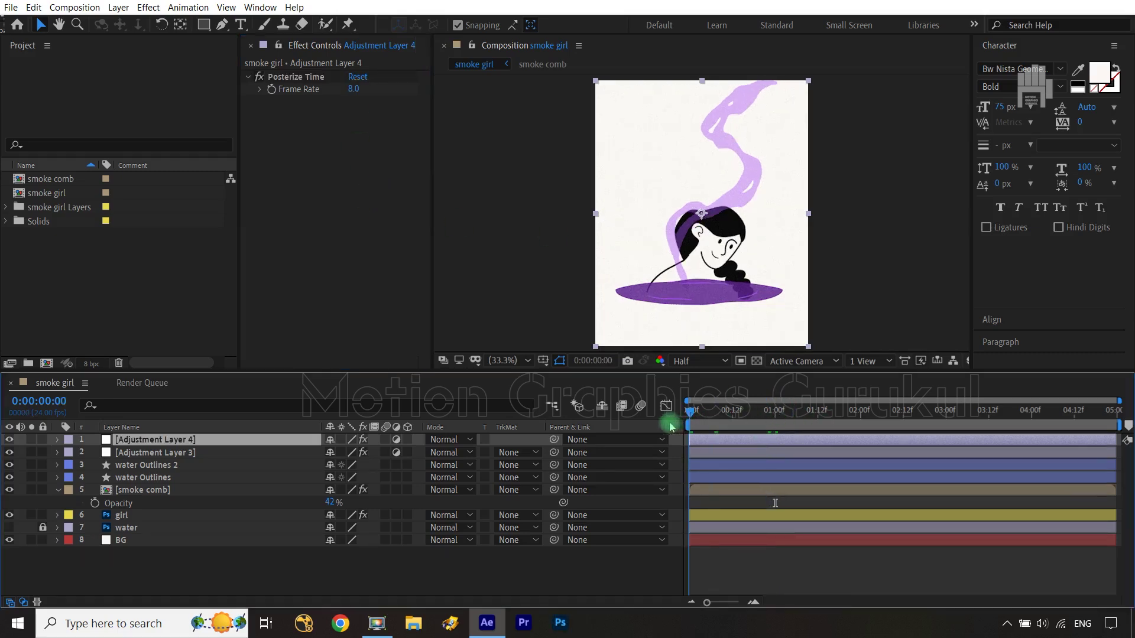
left_click(558, 584)
key("space")
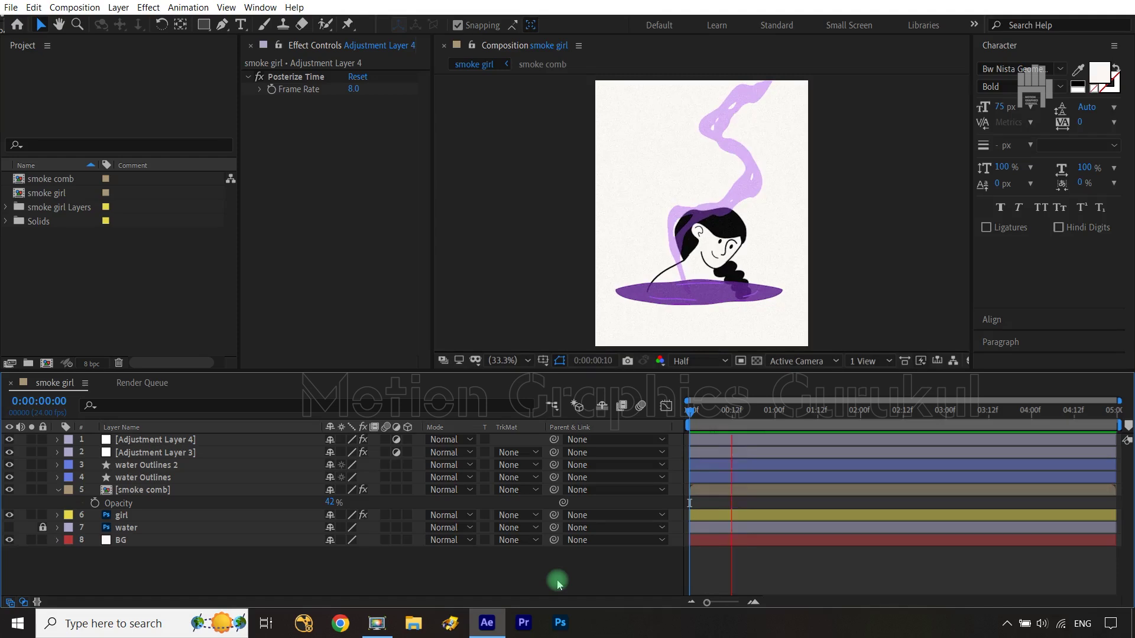
key("space")
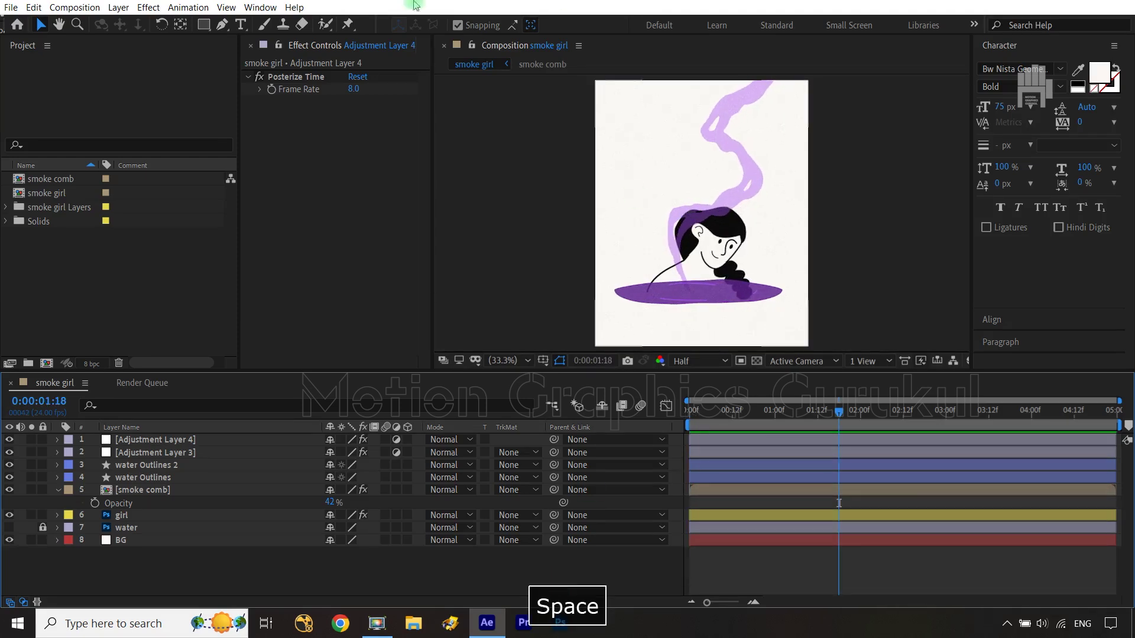
- Inside the smoke comb precomp, set the smoke 2 stroke width to 30
double_click(152, 491)
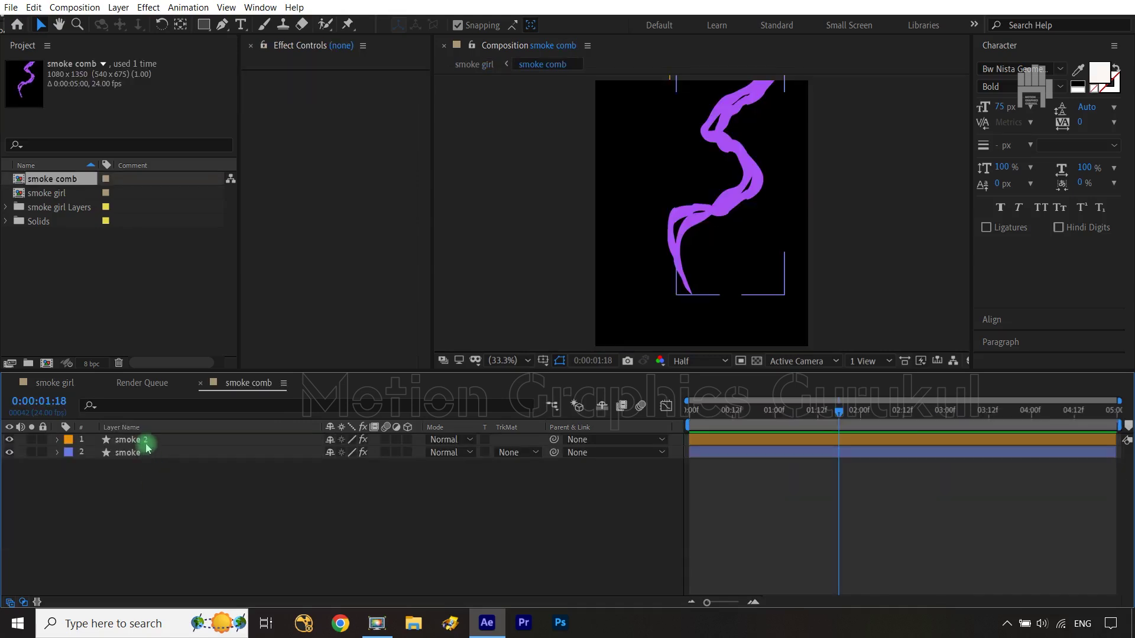
left_click(145, 440)
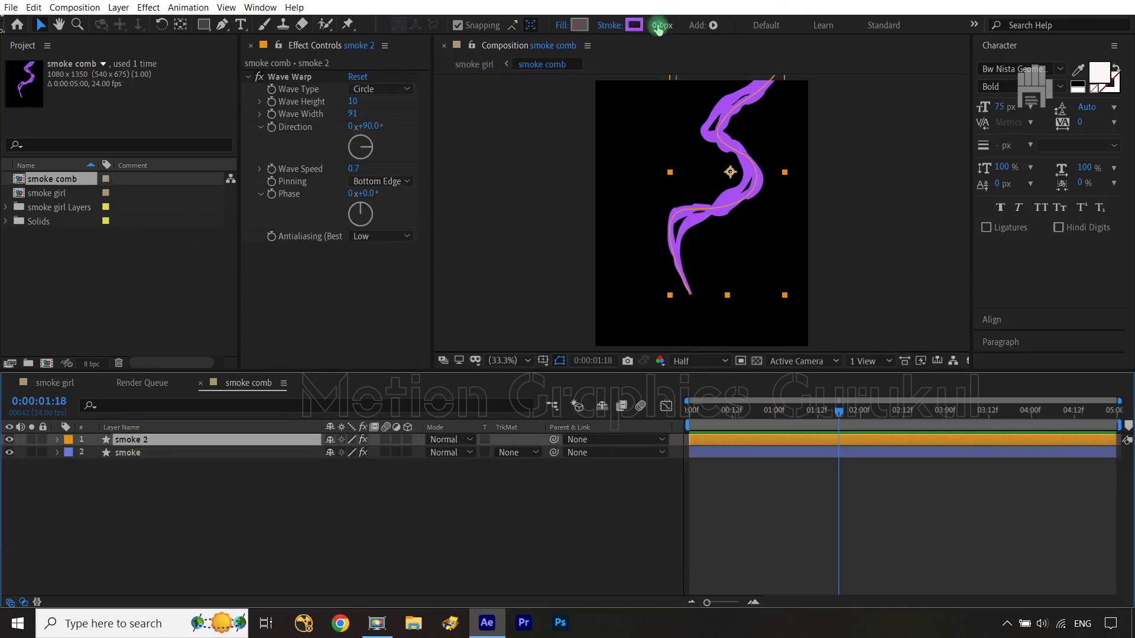
left_click(658, 26)
type("30")
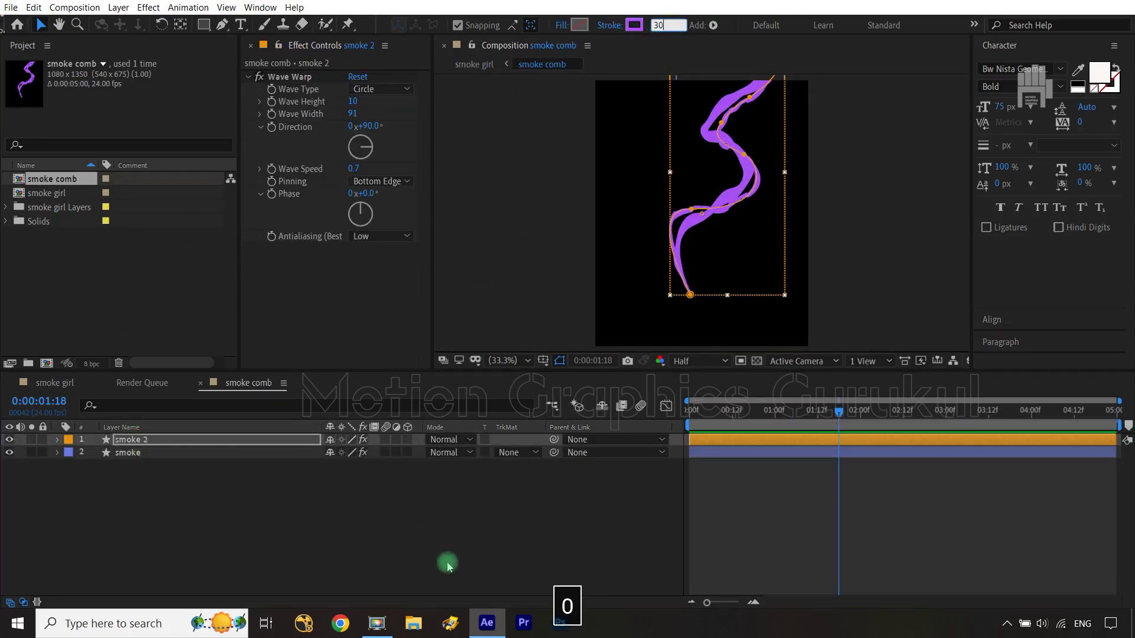
left_click(448, 565)
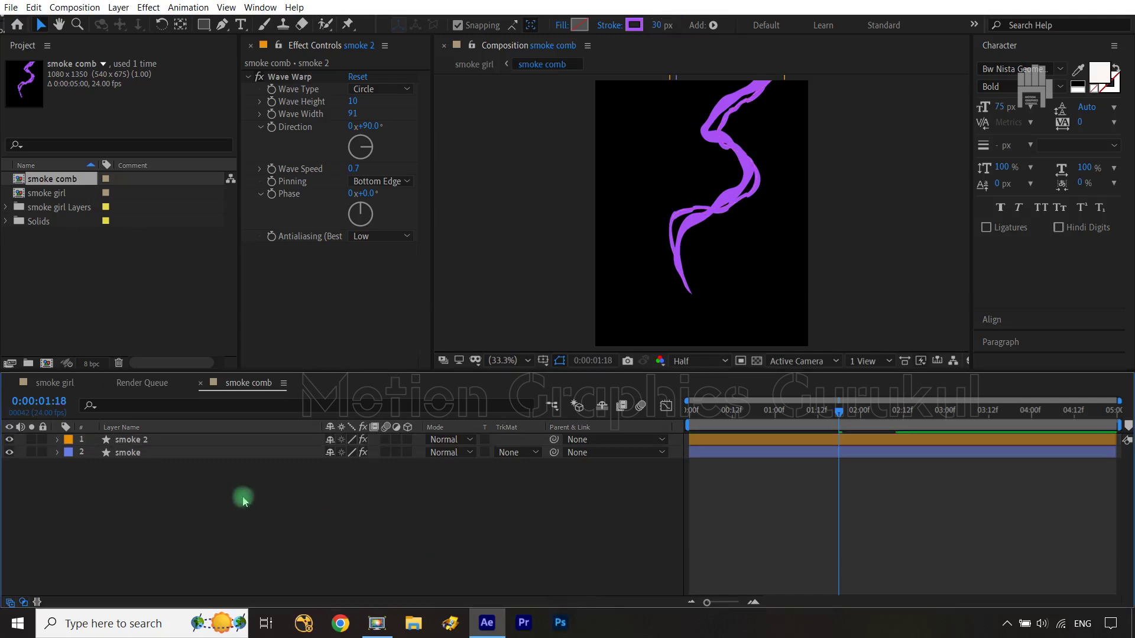
- Return to the smoke girl composition, rewind to the start and preview it
left_click(61, 384)
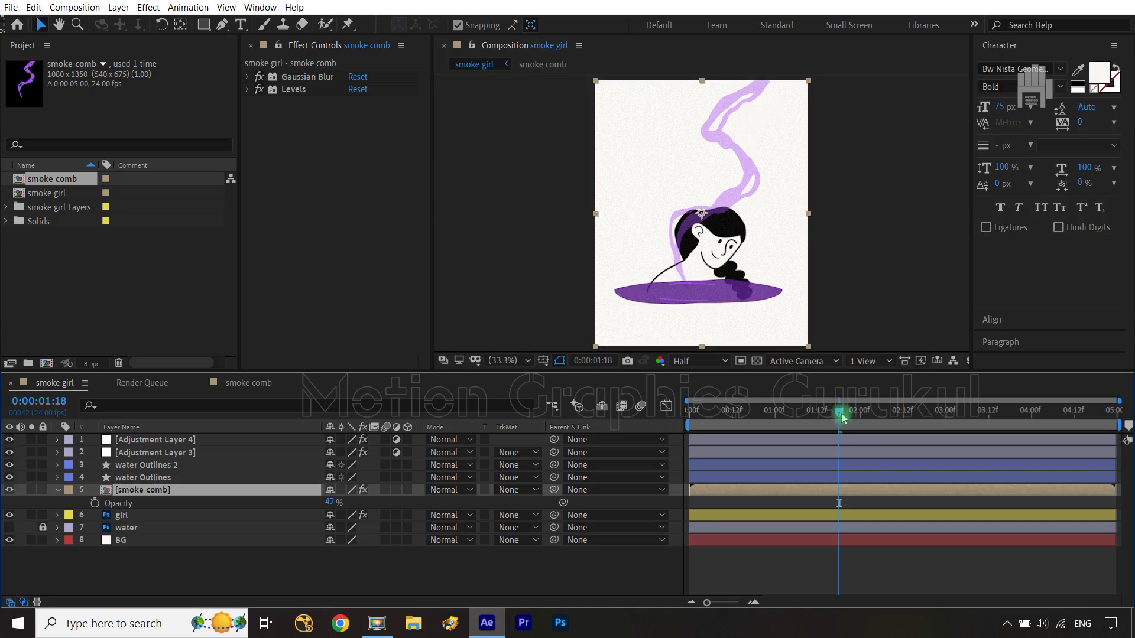
left_click_drag(844, 415, 685, 411)
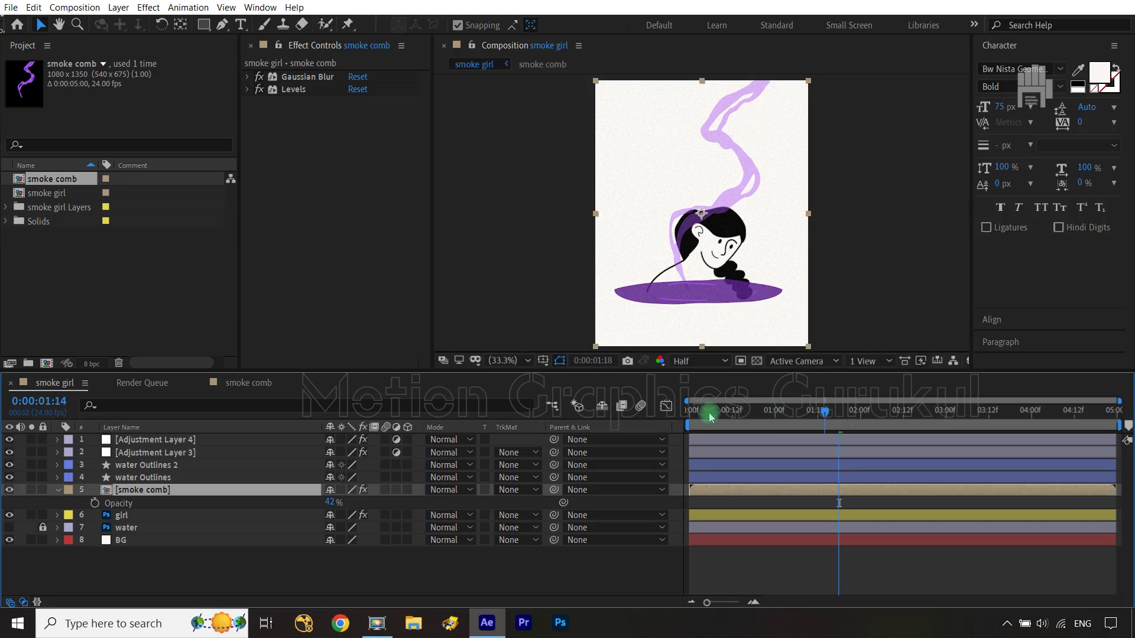
left_click(595, 577)
key("space")
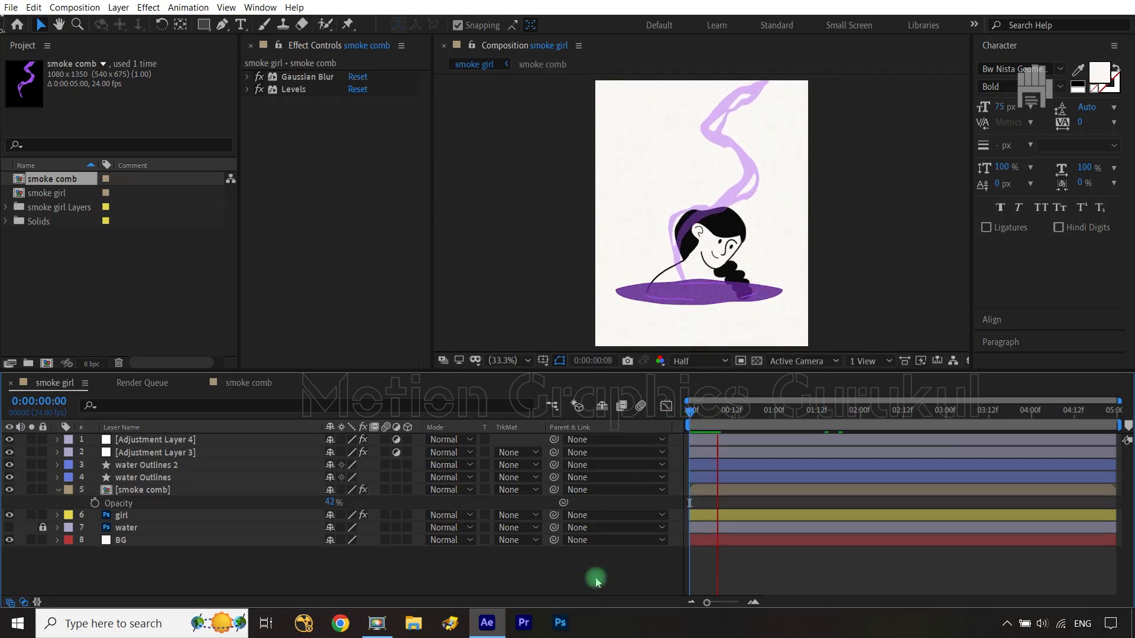